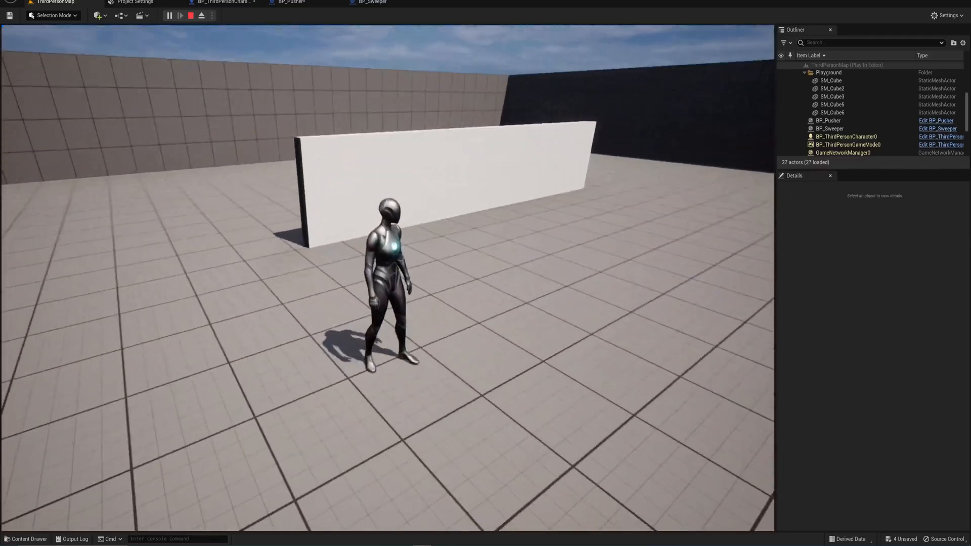
# Run the character around the moving sweeper wall to check how they collide, and end the play session.
pyautogui.press('w')
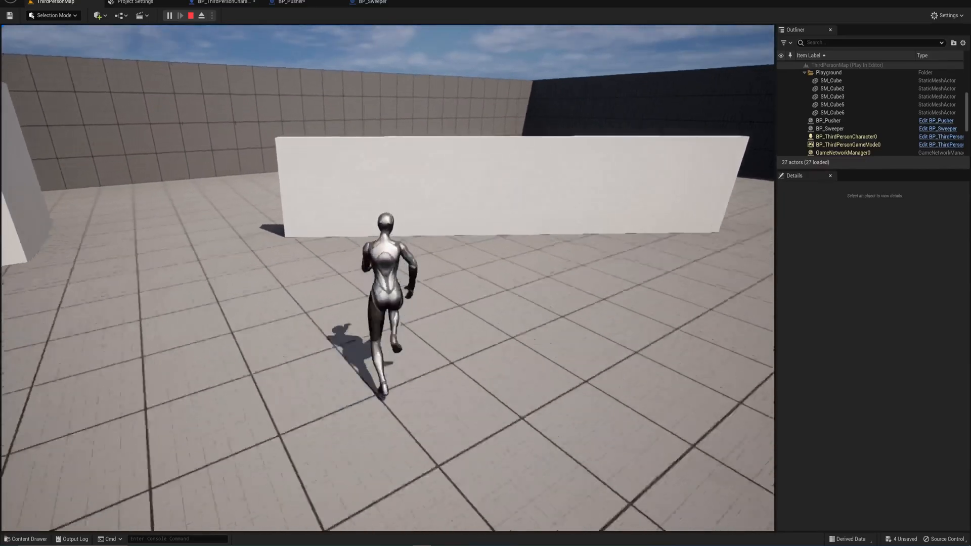
pyautogui.press('s')
pyautogui.press('d')
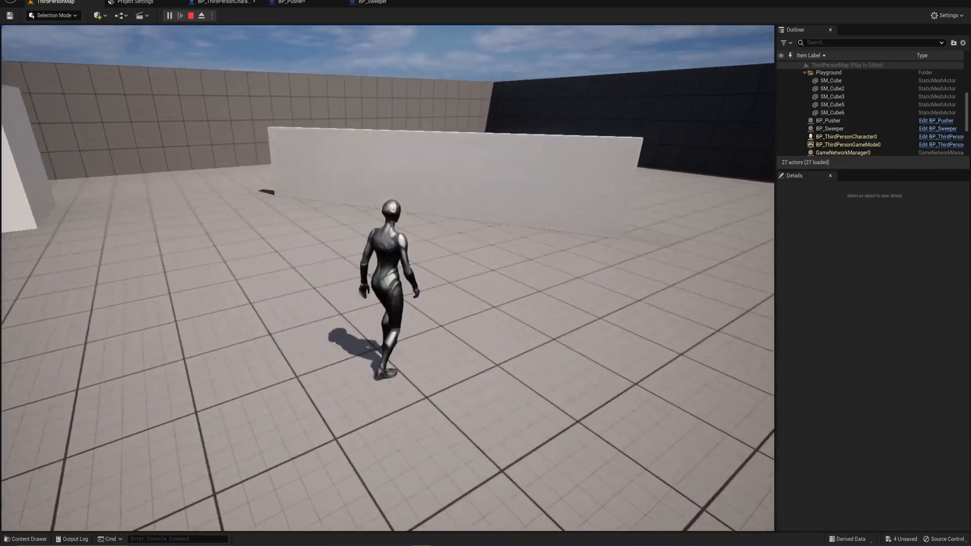
pyautogui.press('w')
pyautogui.press('d')
pyautogui.press('a')
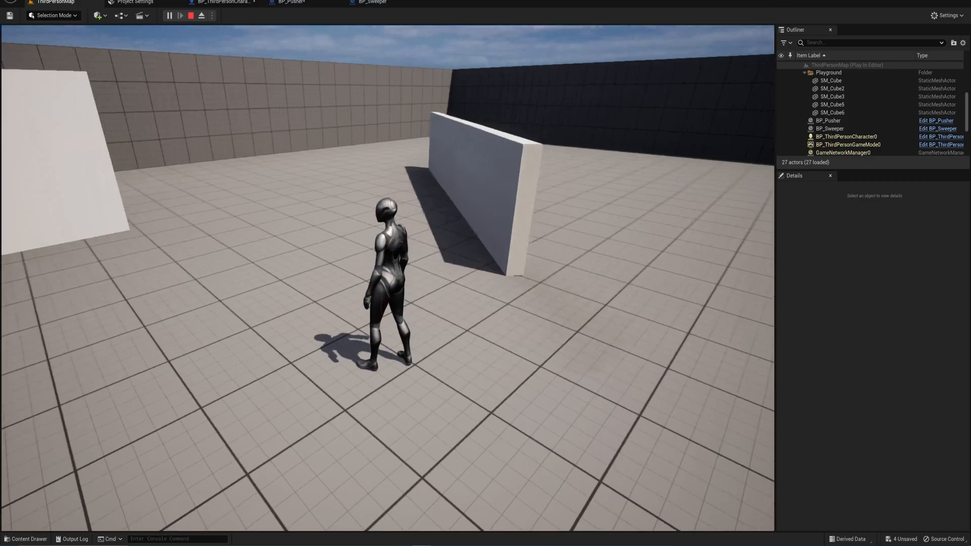
pyautogui.press('Escape')
# In BP_ThirdPersonCharacter's event graph, add a MoveUpdatedComponent node targeting Character Movement and execute it from Event Tick.
pyautogui.click(217, 2)
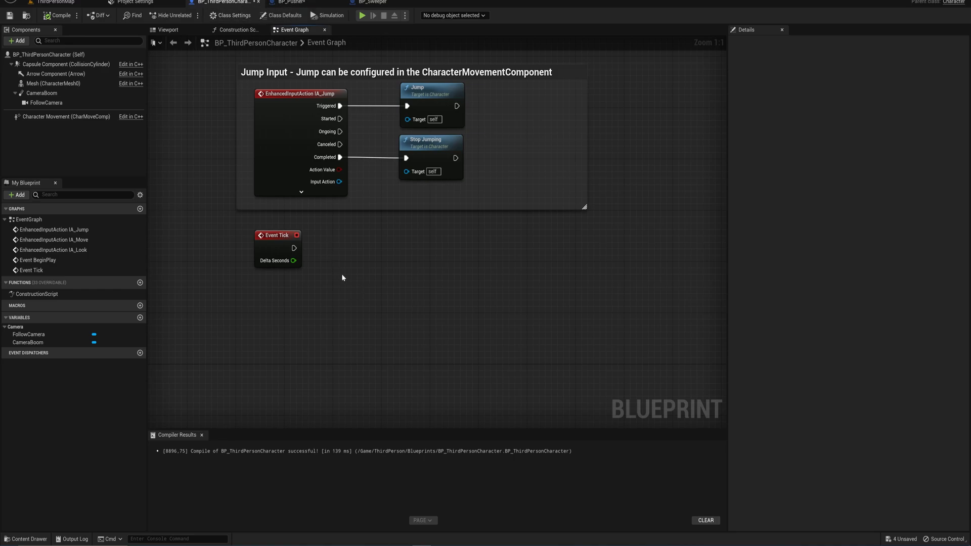
pyautogui.moveTo(328, 275); pyautogui.dragTo(255, 220)
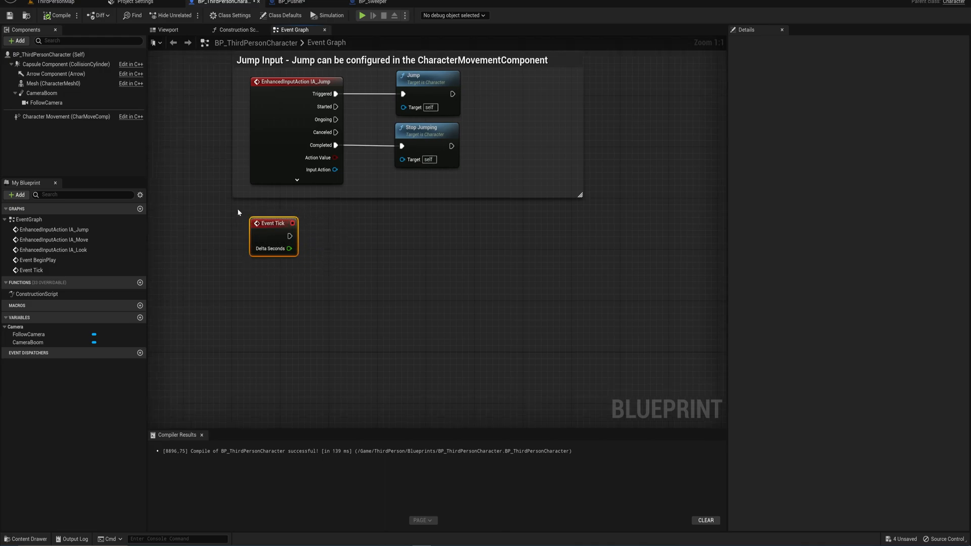
pyautogui.click(305, 273)
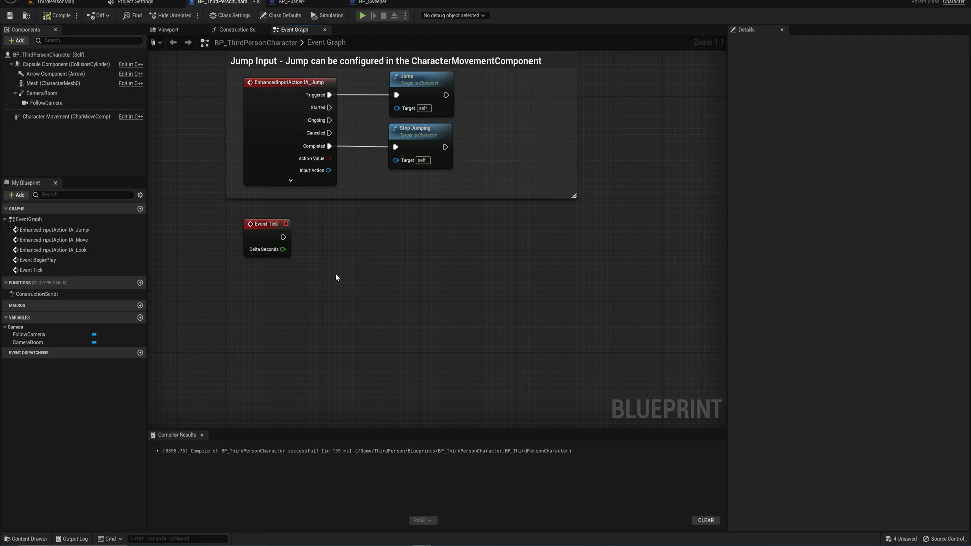
pyautogui.moveTo(324, 274); pyautogui.dragTo(314, 259, button='right')
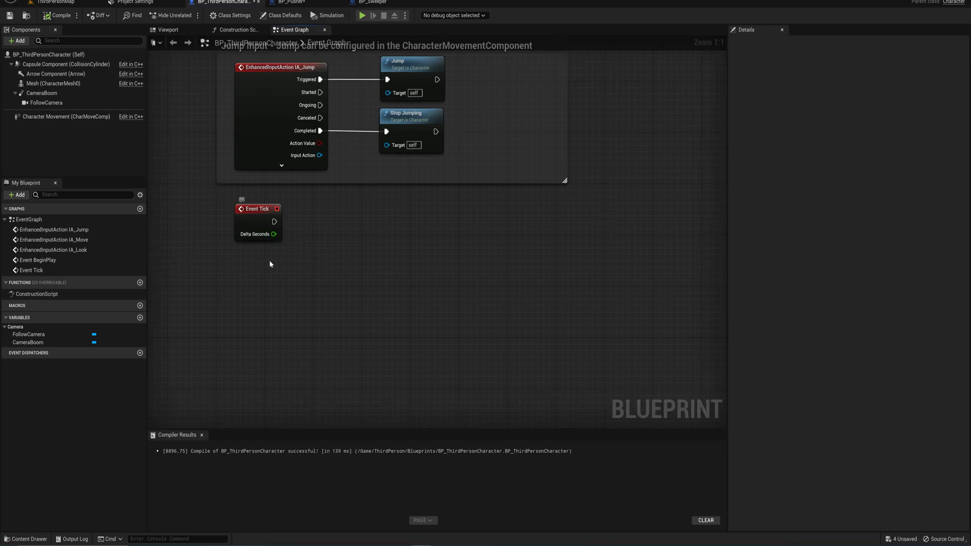
pyautogui.moveTo(56, 118); pyautogui.dragTo(231, 284)
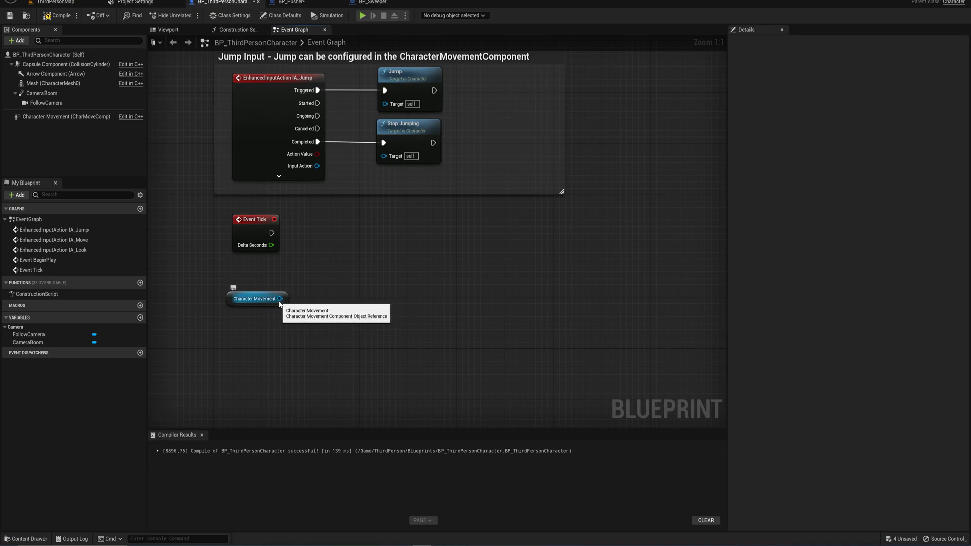
pyautogui.moveTo(279, 299); pyautogui.dragTo(319, 262)
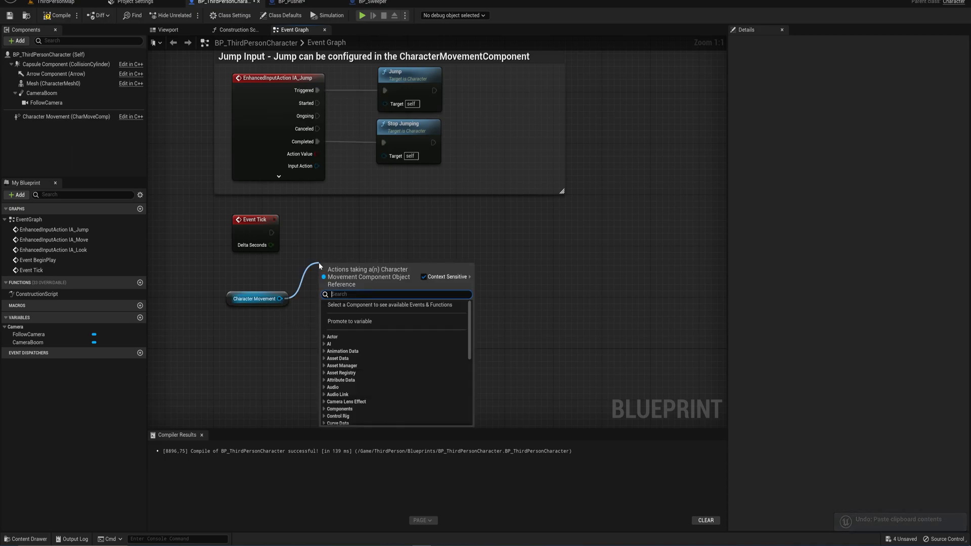
pyautogui.write('moveupdat')
pyautogui.press('Return')
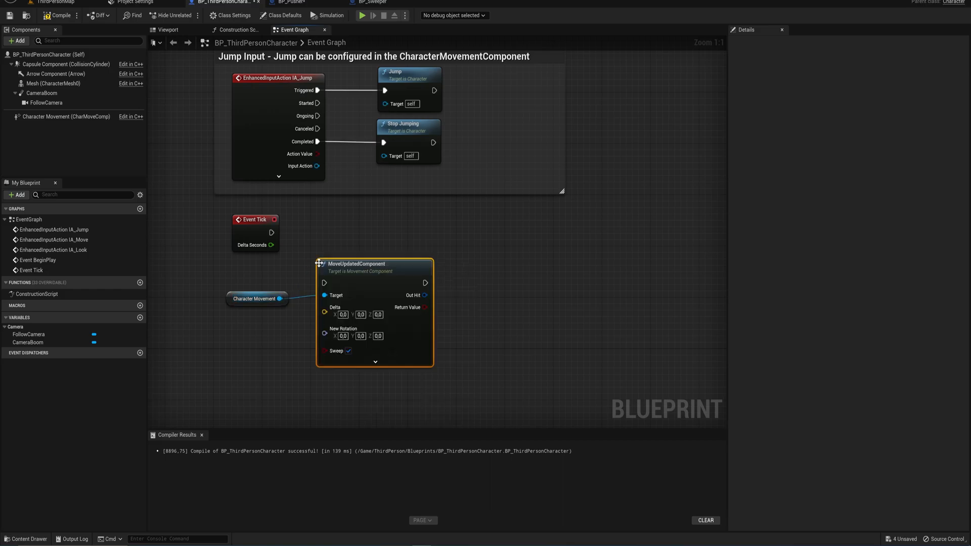
pyautogui.moveTo(346, 266); pyautogui.dragTo(340, 235)
pyautogui.moveTo(271, 232); pyautogui.dragTo(318, 251)
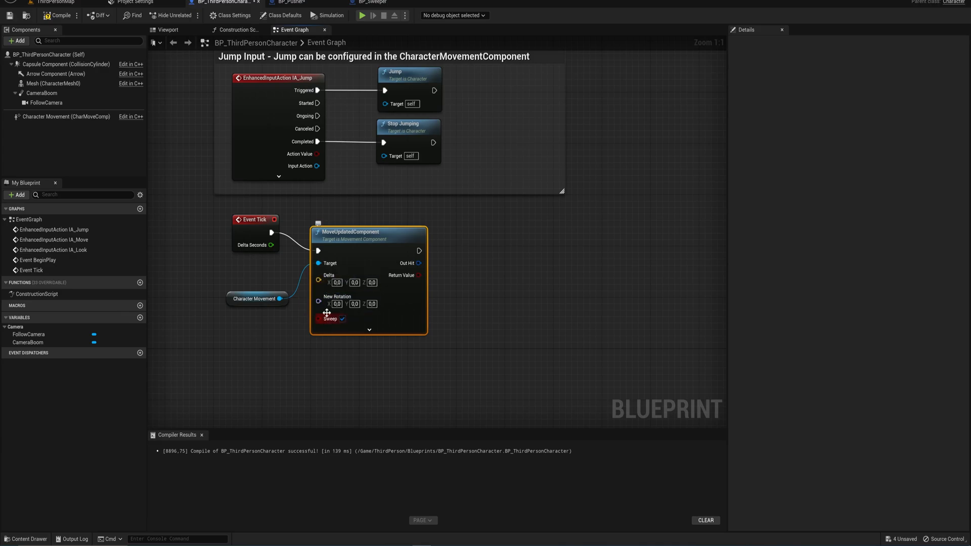
# Set the MoveUpdatedComponent node's Delta to 0,1 on both X and Y.
pyautogui.click(255, 299)
pyautogui.moveTo(343, 296); pyautogui.dragTo(379, 285, button='right')
pyautogui.click(373, 272)
pyautogui.write('0,1')
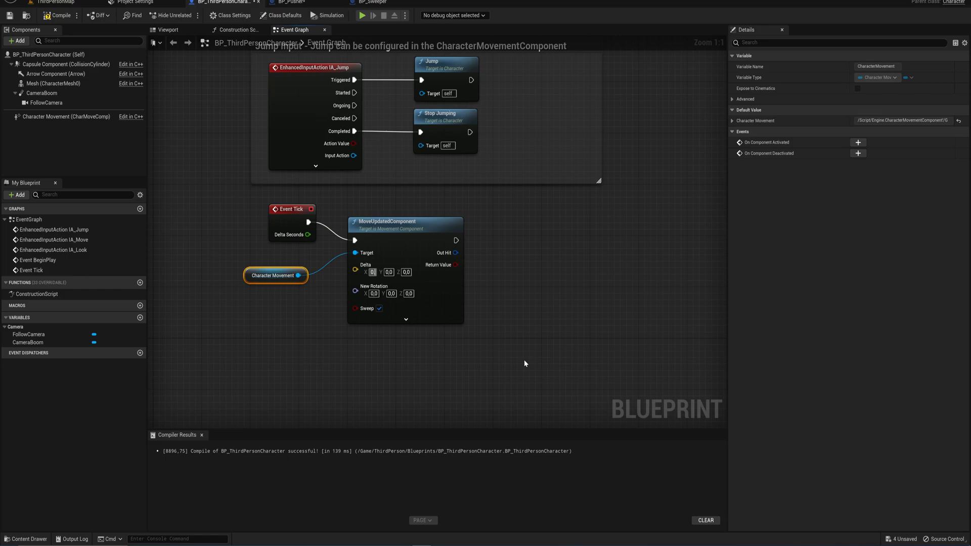
pyautogui.press('Tab')
pyautogui.write('0,1')
pyautogui.press('Return')
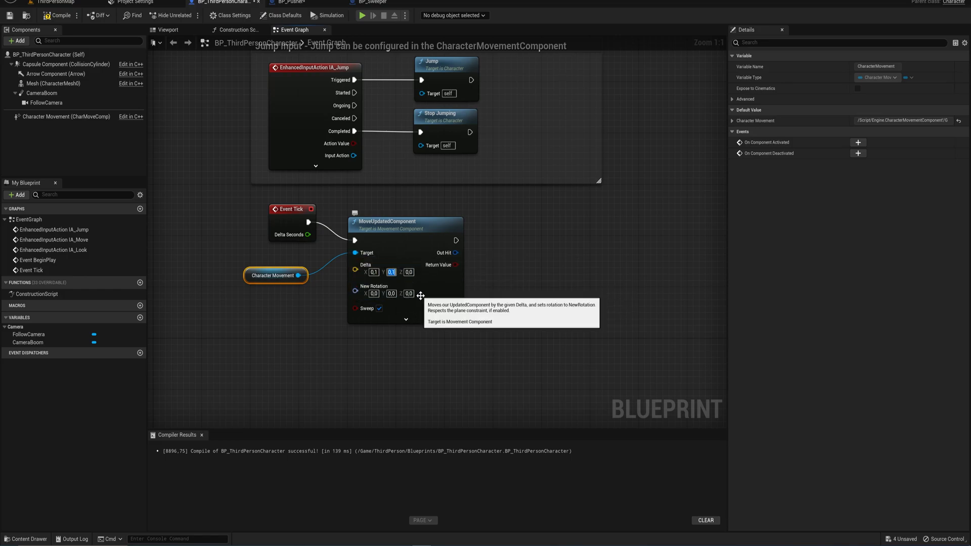
# Add a Get Actor Rotation node, connect it to New Rotation on MoveUpdatedComponent, and place it below the Character Movement node.
pyautogui.rightClick(254, 324)
pyautogui.write('get actor')
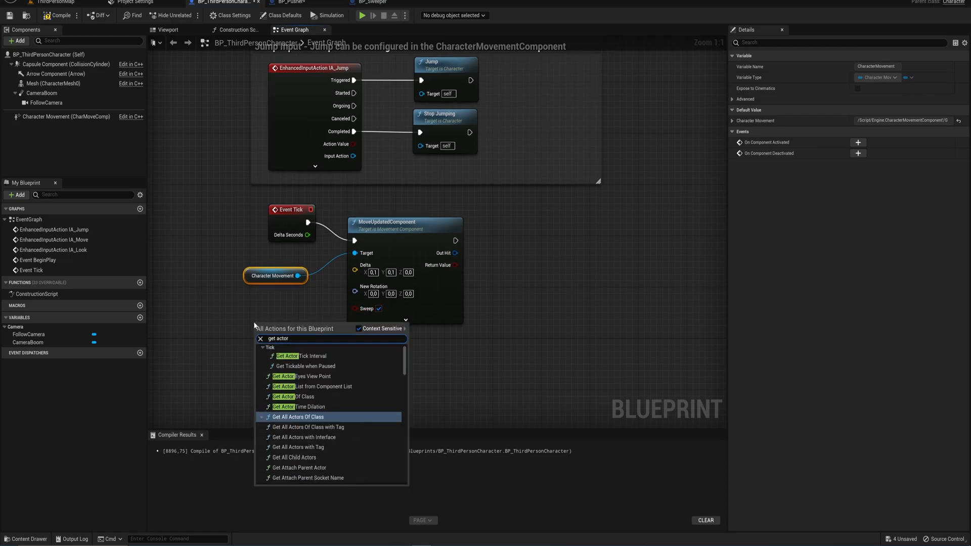
pyautogui.scroll(-3, 314, 451)
pyautogui.click(314, 451)
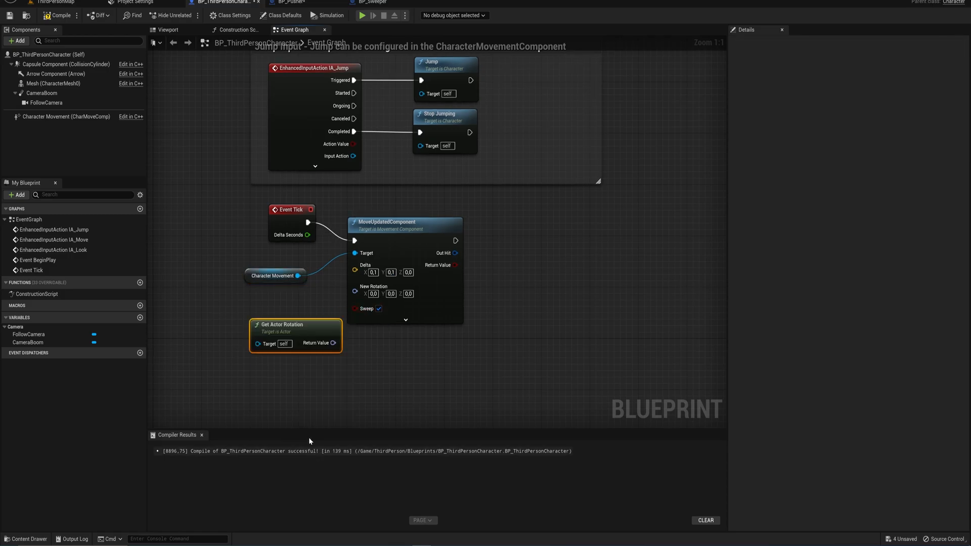
pyautogui.moveTo(333, 343); pyautogui.dragTo(355, 291)
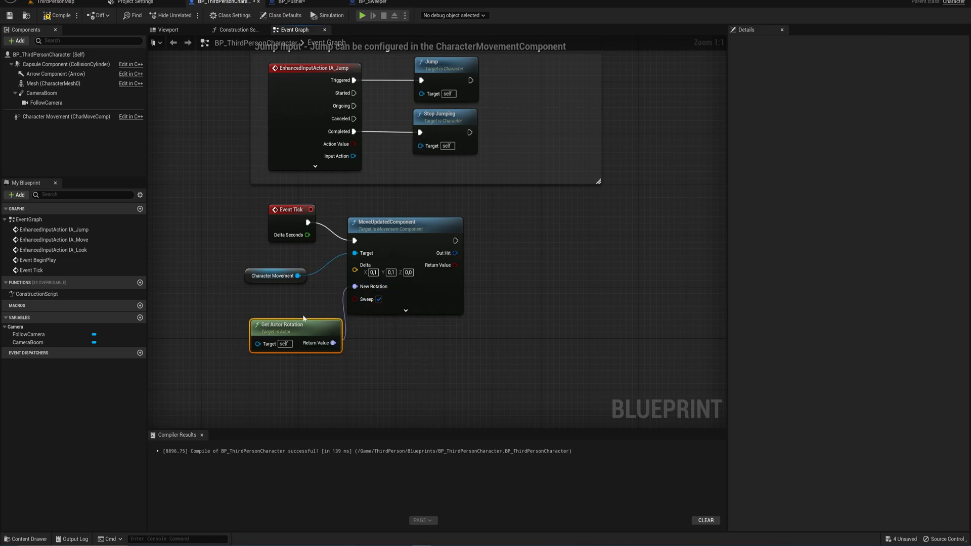
pyautogui.moveTo(294, 333); pyautogui.dragTo(239, 302)
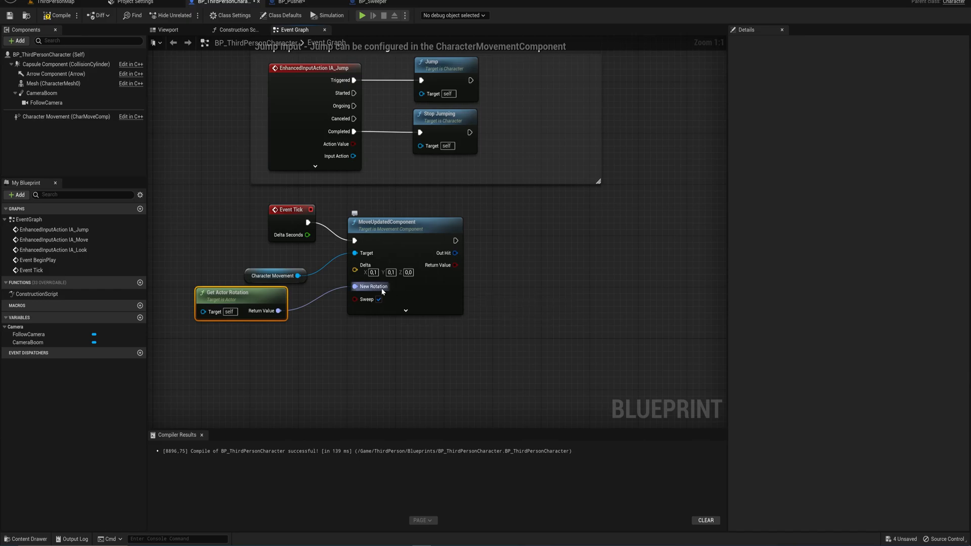
# Examine the character's collision capsule in the blueprint's 3D preview and re-enable Sweep on the MoveUpdatedComponent node.
pyautogui.click(168, 30)
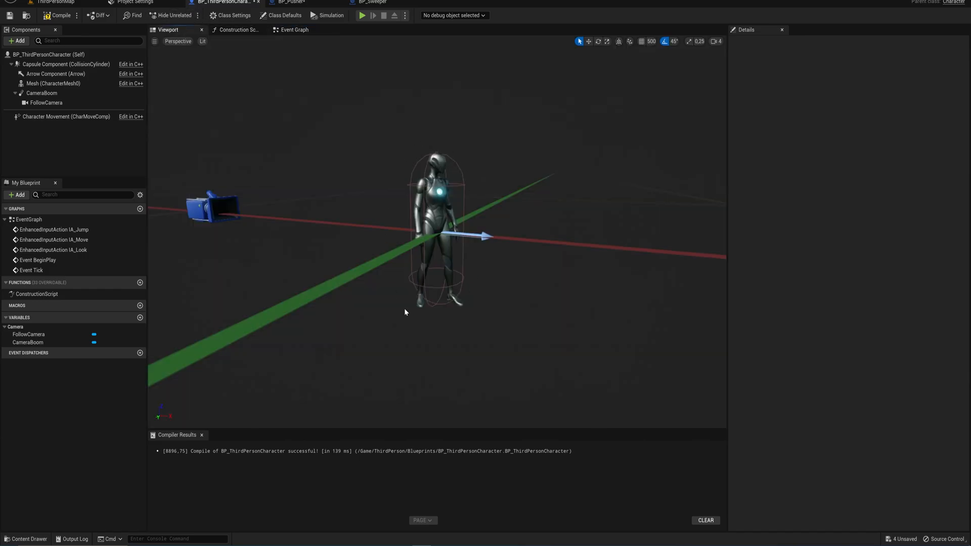
pyautogui.click(298, 30)
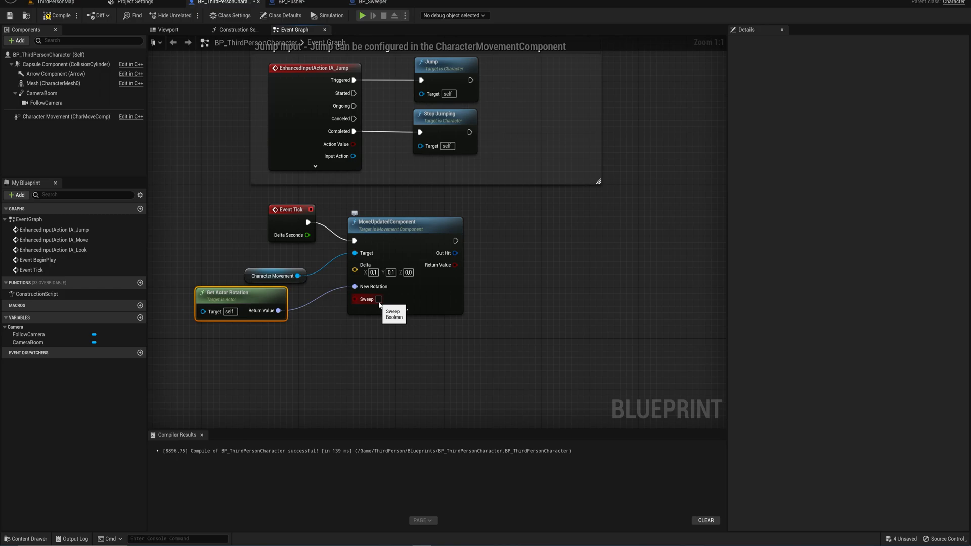
pyautogui.click(379, 299)
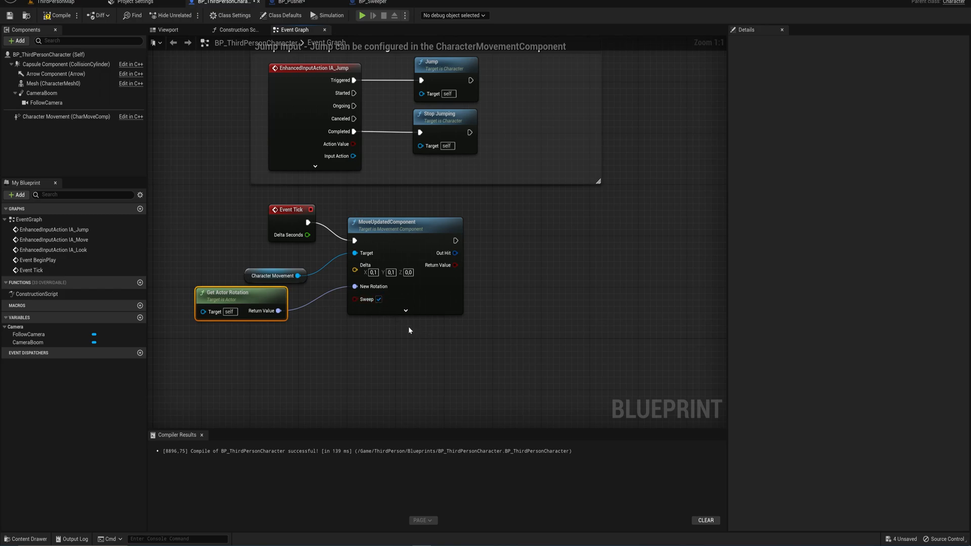
# Duplicate the MoveUpdatedComponent node and place the copy beside the original.
pyautogui.moveTo(479, 332); pyautogui.dragTo(466, 334, button='right')
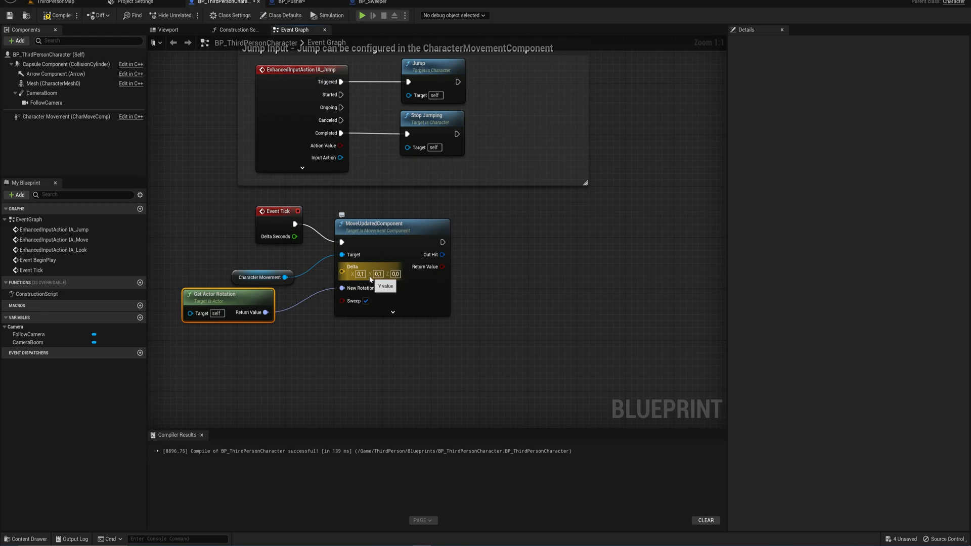
pyautogui.click(361, 273)
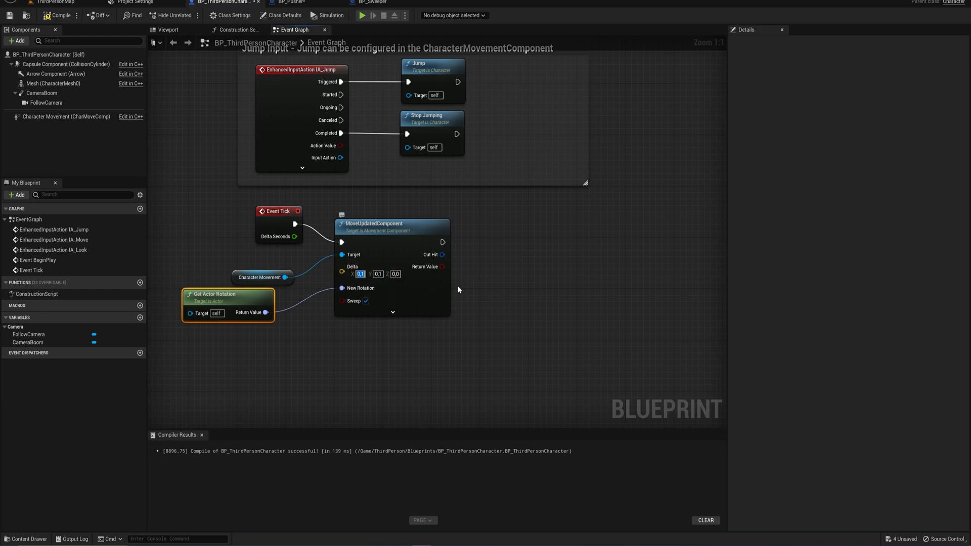
pyautogui.moveTo(459, 290); pyautogui.dragTo(434, 276, button='right')
pyautogui.moveTo(414, 231); pyautogui.dragTo(500, 217)
pyautogui.click(391, 207)
pyautogui.hotkey('ctrl', 'w')
# Set the duplicate's Delta X and Y to -0,1 and connect it after the first node, sharing Character Movement and the actor rotation.
pyautogui.click(483, 259)
pyautogui.write('-0,1')
pyautogui.click(502, 258)
pyautogui.write('-0,1')
pyautogui.press('Return')
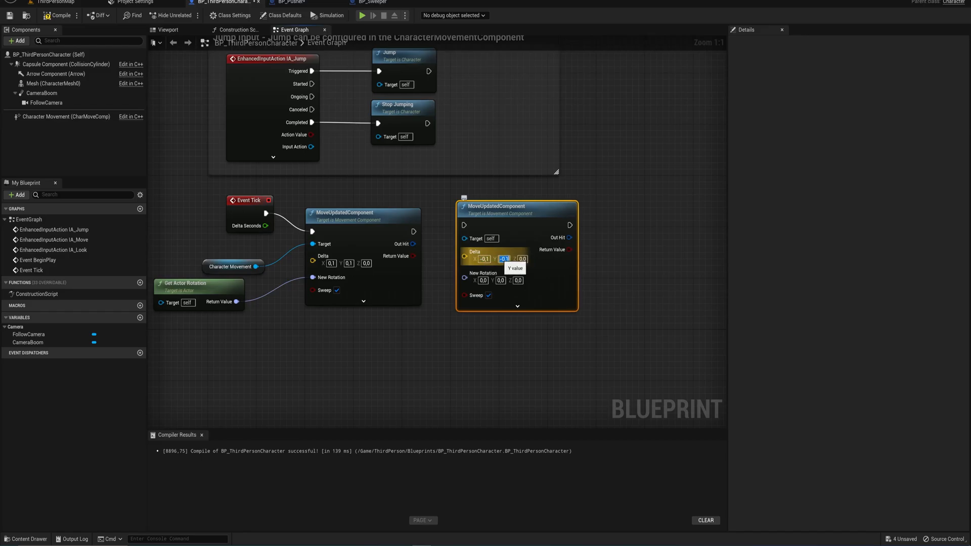
pyautogui.moveTo(256, 267); pyautogui.dragTo(473, 219)
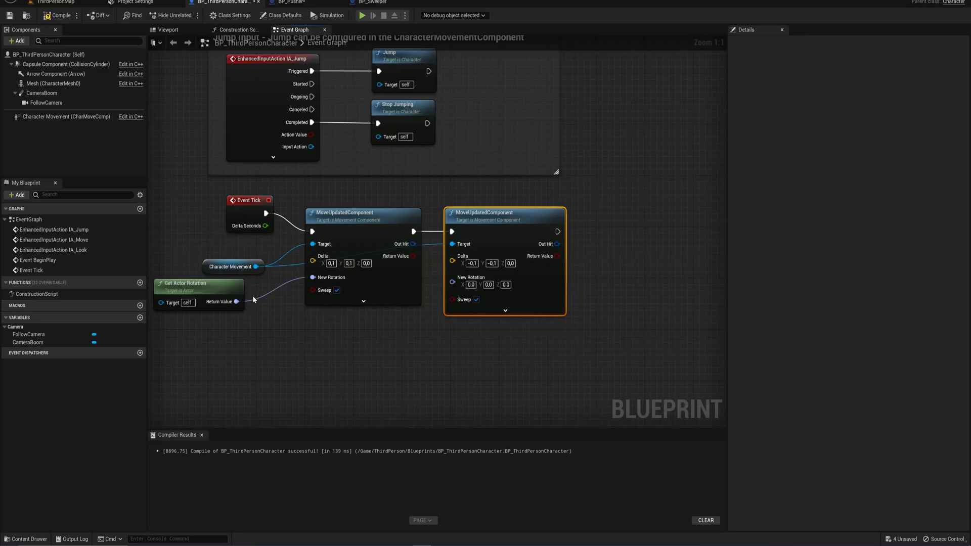
pyautogui.moveTo(236, 302); pyautogui.dragTo(456, 286)
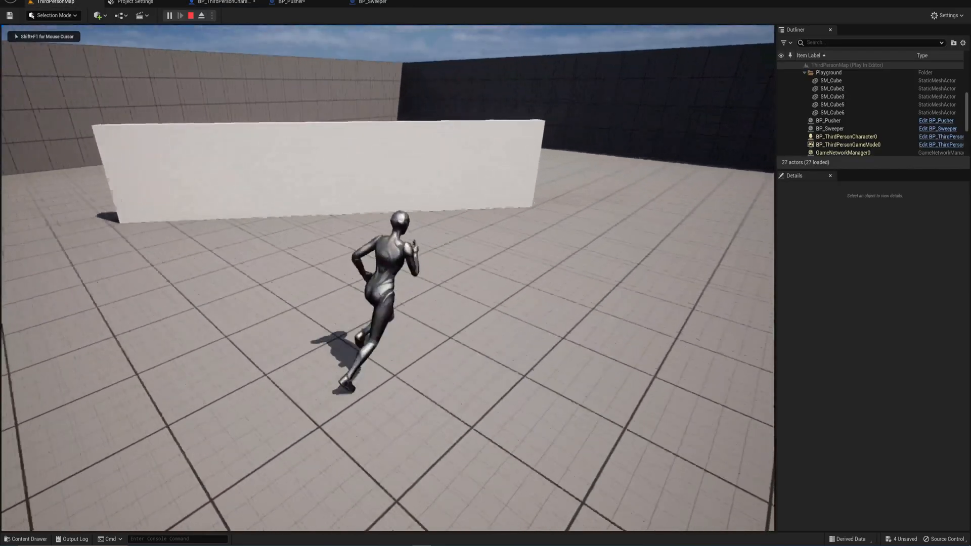
# Play-test the character standing against the sweeper wall and the pusher cube, and end the session.
pyautogui.press('w')
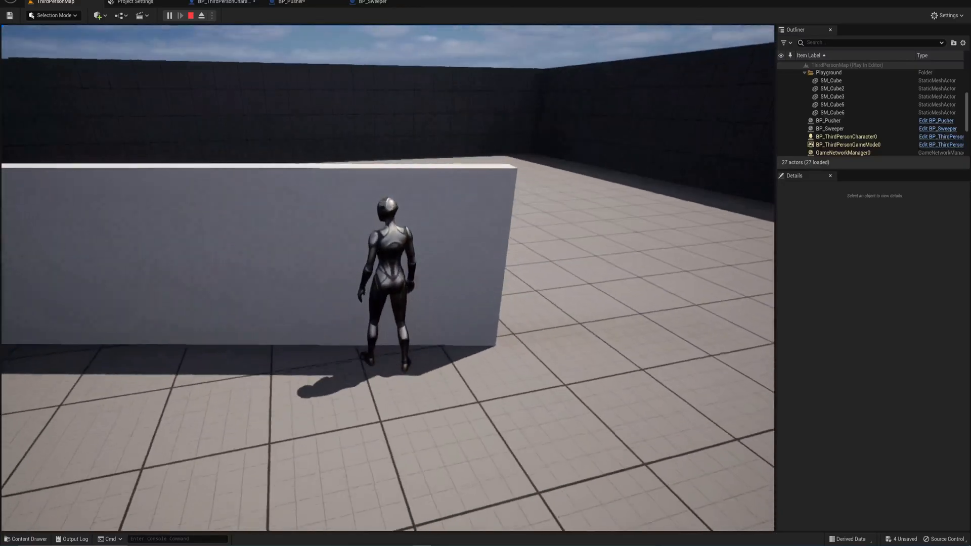
pyautogui.press('w')
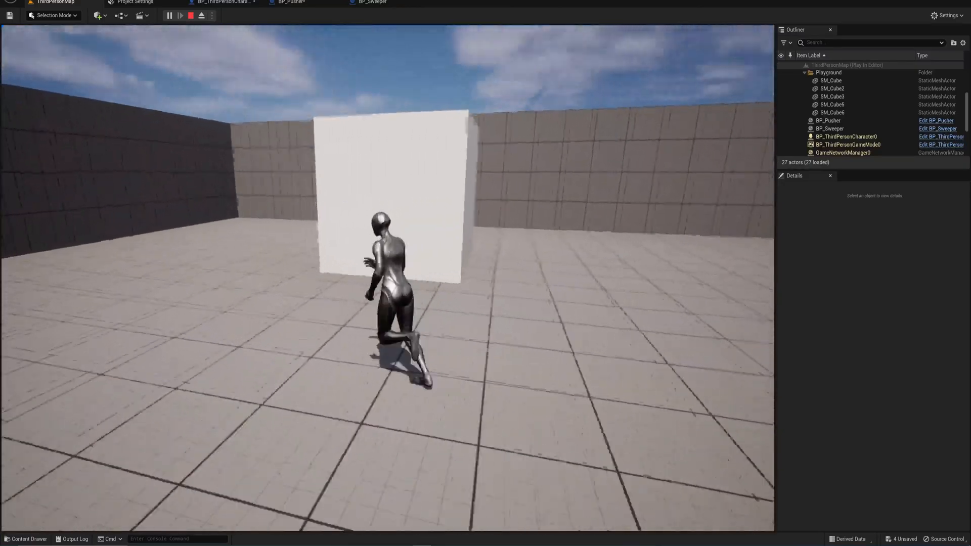
pyautogui.press('w')
pyautogui.press('d')
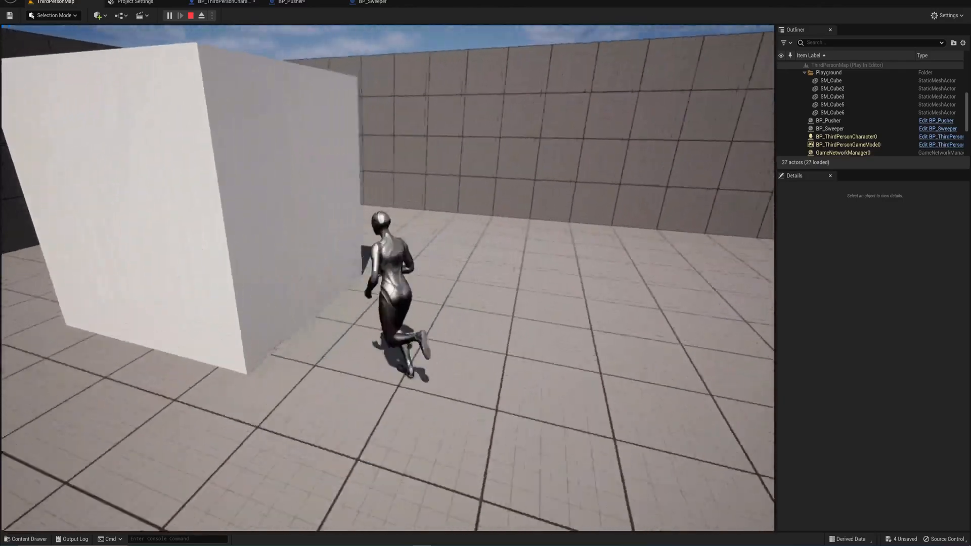
pyautogui.press('w')
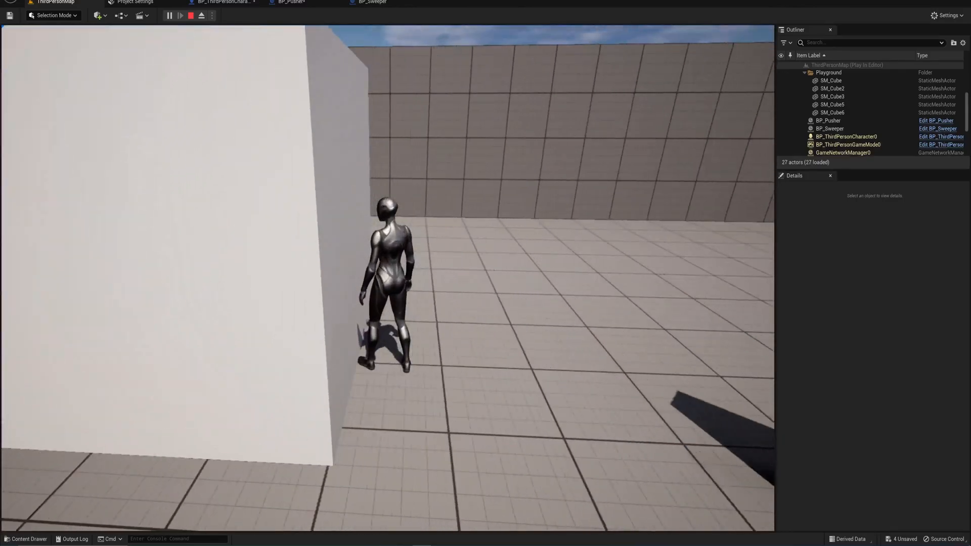
pyautogui.press('Escape')
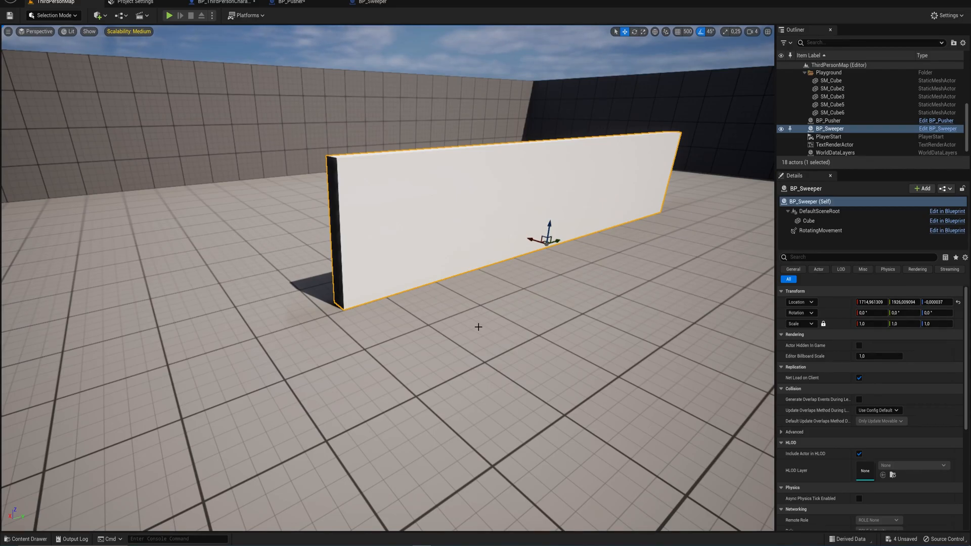
# Review the collision settings of BP_Pusher's Cube component and return to the BP_ThirdPersonCharacter event graph.
pyautogui.moveTo(460, 159)
pyautogui.mouseDown(button='right')
pyautogui.moveTo(486, 161)
pyautogui.moveTo(461, 159)
pyautogui.mouseUp(button='right')
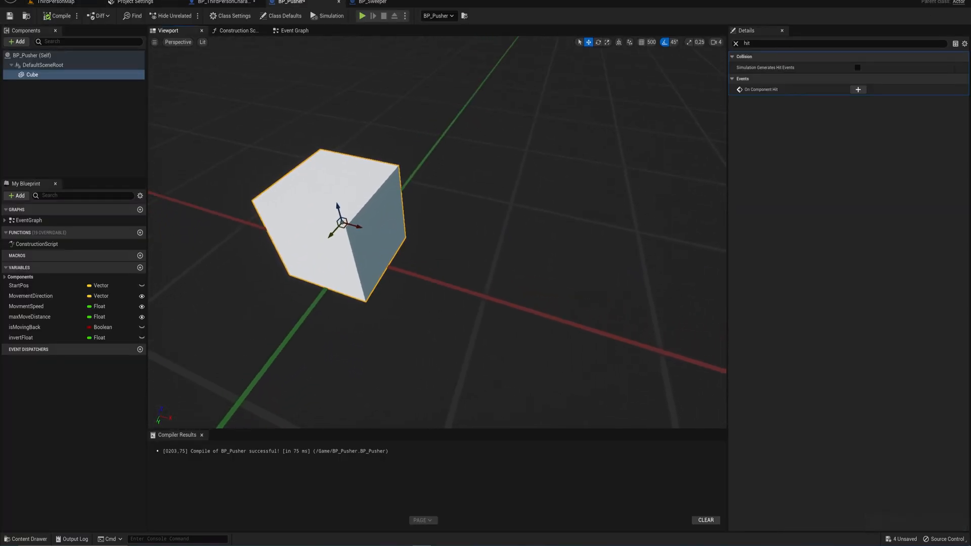
pyautogui.moveTo(379, 182)
pyautogui.mouseDown(button='right')
pyautogui.moveTo(399, 183)
pyautogui.moveTo(380, 182)
pyautogui.mouseUp(button='right')
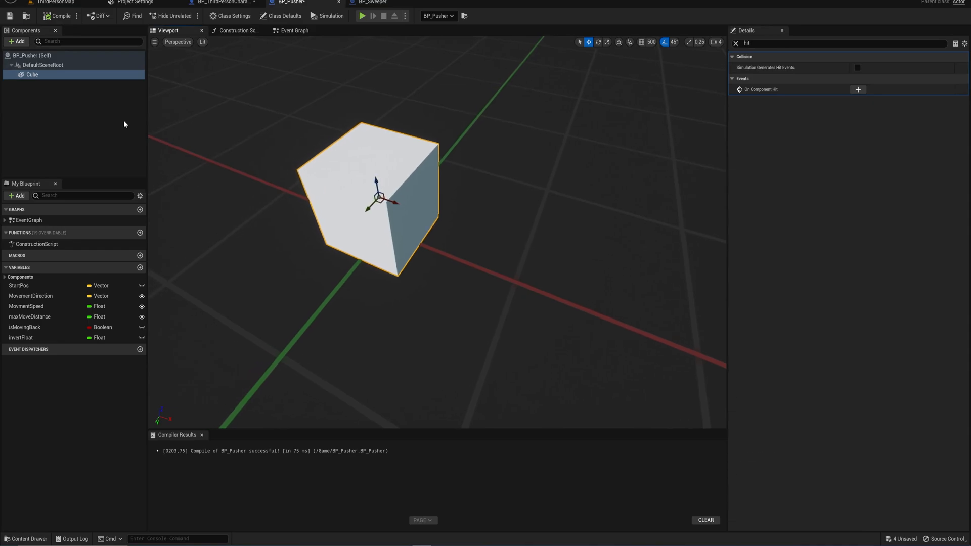
pyautogui.click(32, 74)
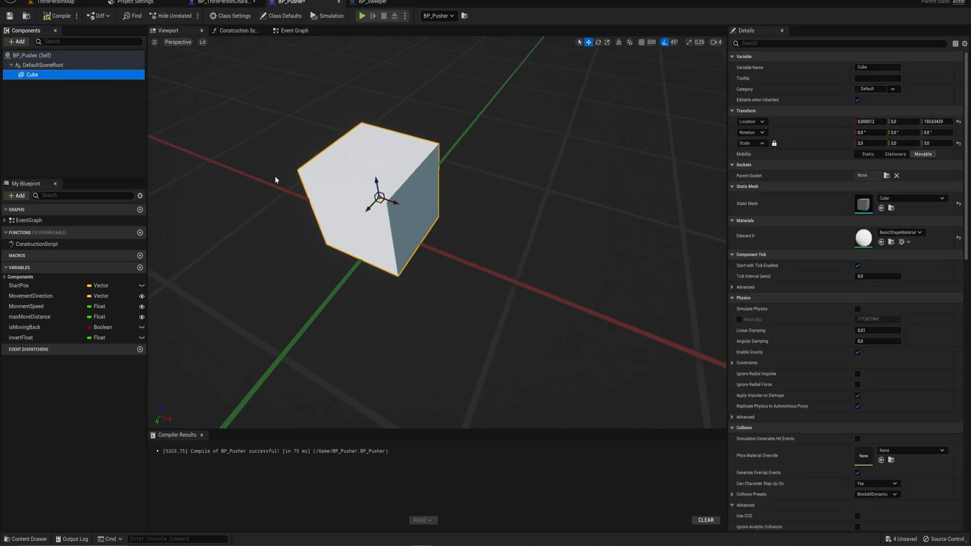
pyautogui.scroll(-5, 967, 189)
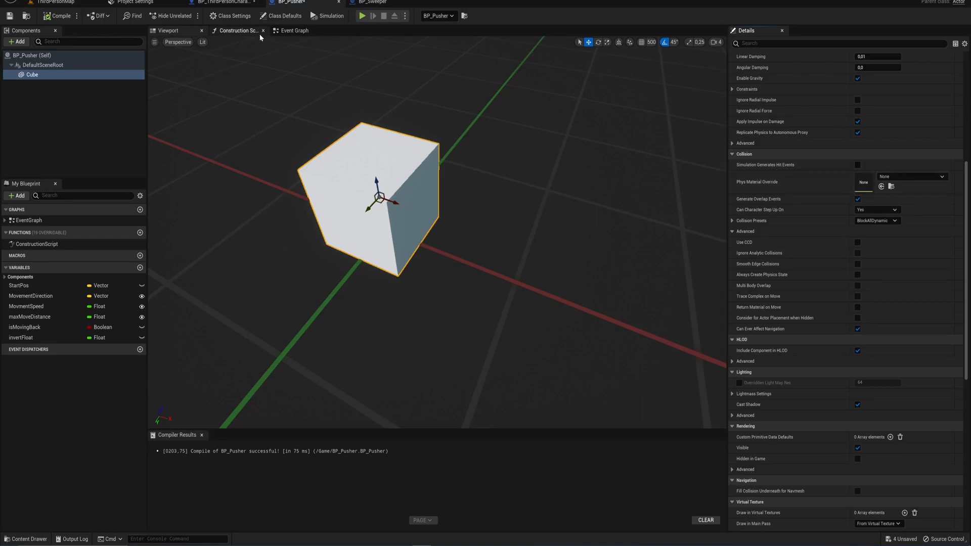
pyautogui.click(247, 3)
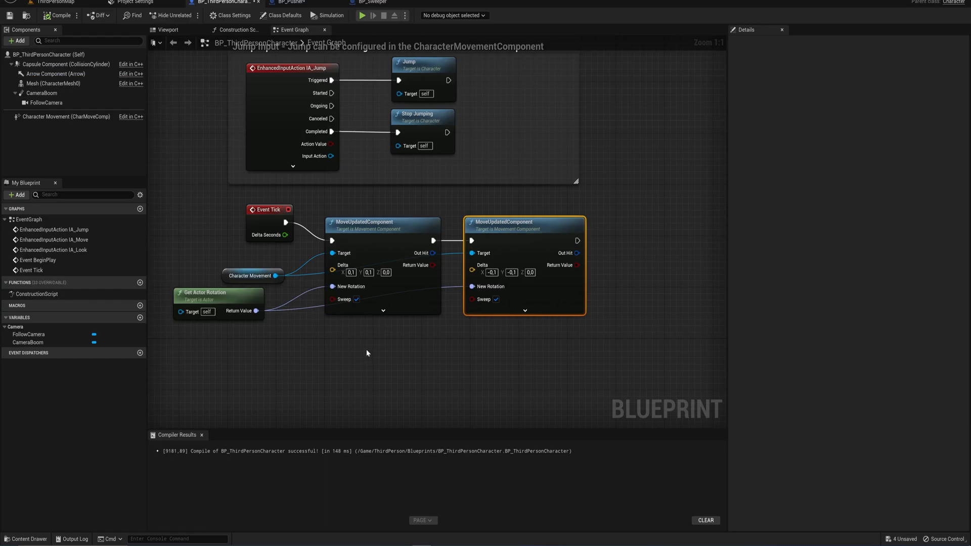
# Add an Event ActorBeginOverlap node below the Event Tick logic in the BP_ThirdPersonCharacter event graph.
pyautogui.moveTo(367, 344); pyautogui.dragTo(408, 262, button='right')
pyautogui.rightClick(384, 299)
pyautogui.write('overlap')
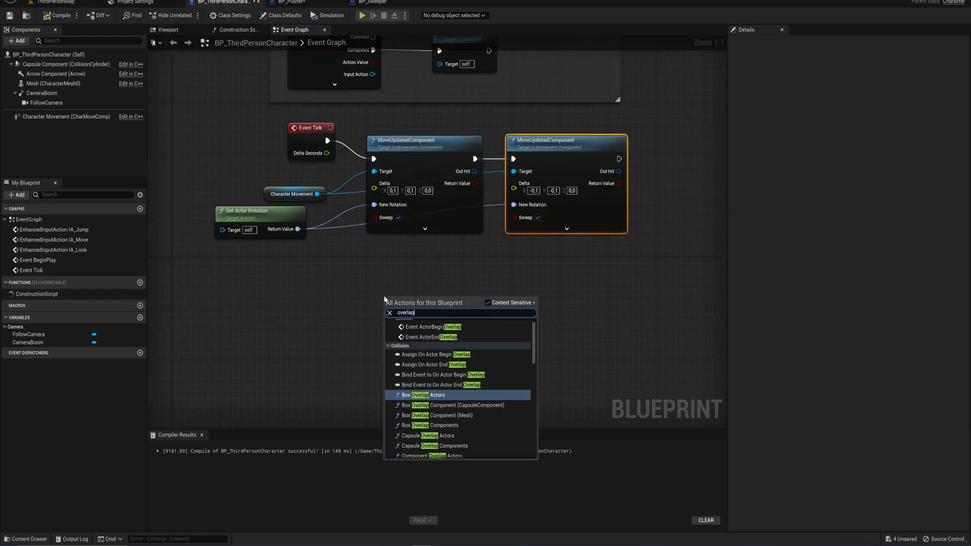
pyautogui.click(430, 396)
pyautogui.moveTo(431, 306); pyautogui.dragTo(401, 306)
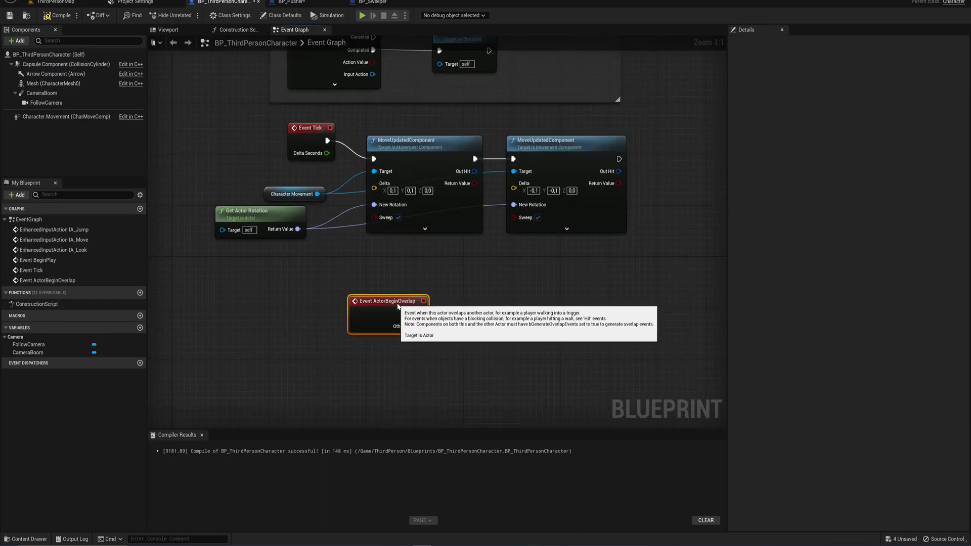
# Add an Event Hit node and place it directly beneath the Event ActorBeginOverlap node.
pyautogui.moveTo(396, 348); pyautogui.dragTo(387, 281, button='right')
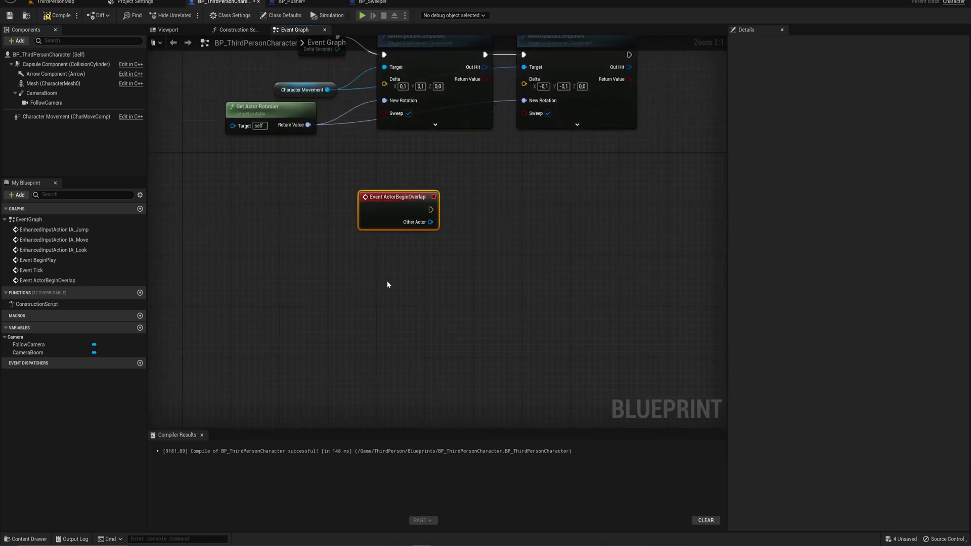
pyautogui.rightClick(387, 280)
pyautogui.write('hit')
pyautogui.click(421, 326)
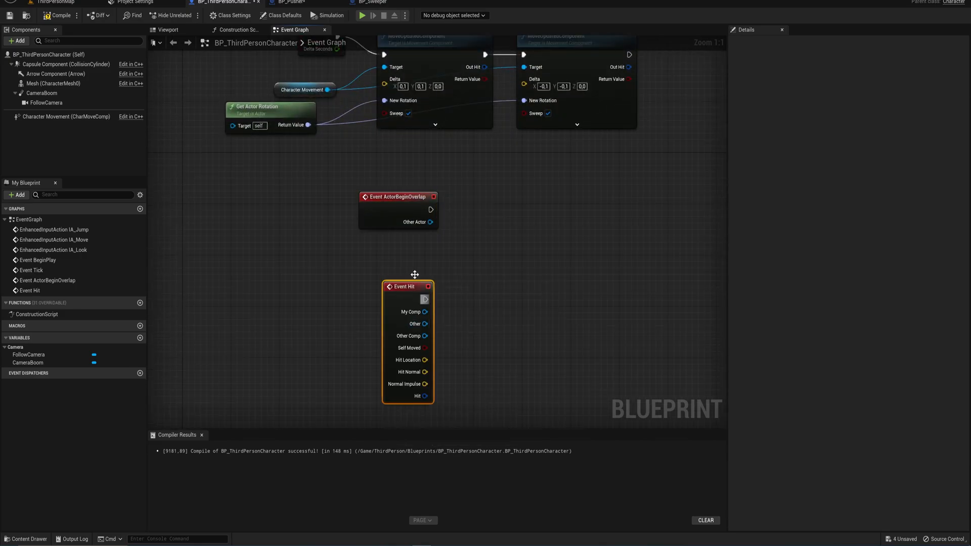
pyautogui.moveTo(392, 282); pyautogui.dragTo(392, 240)
pyautogui.moveTo(477, 273); pyautogui.dragTo(393, 201)
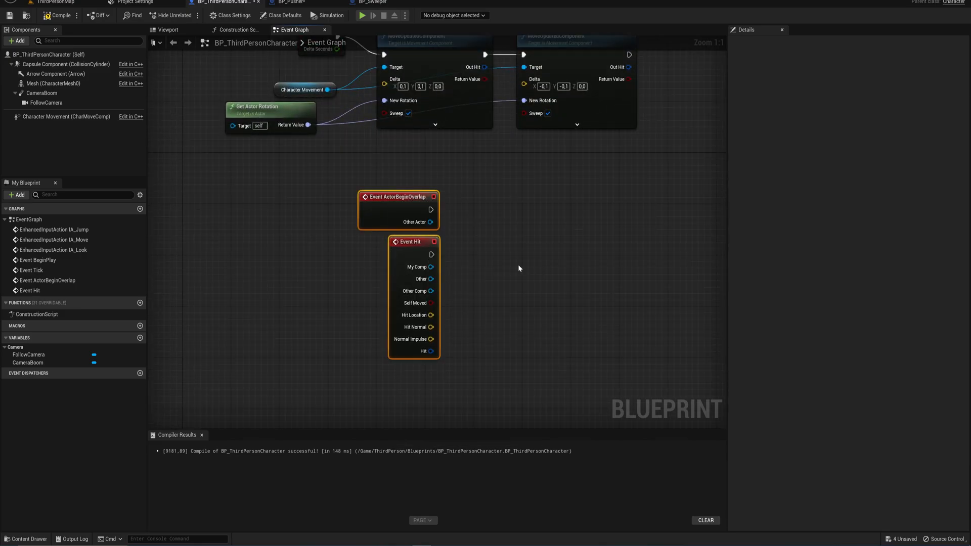
pyautogui.click(492, 256)
pyautogui.click(412, 248)
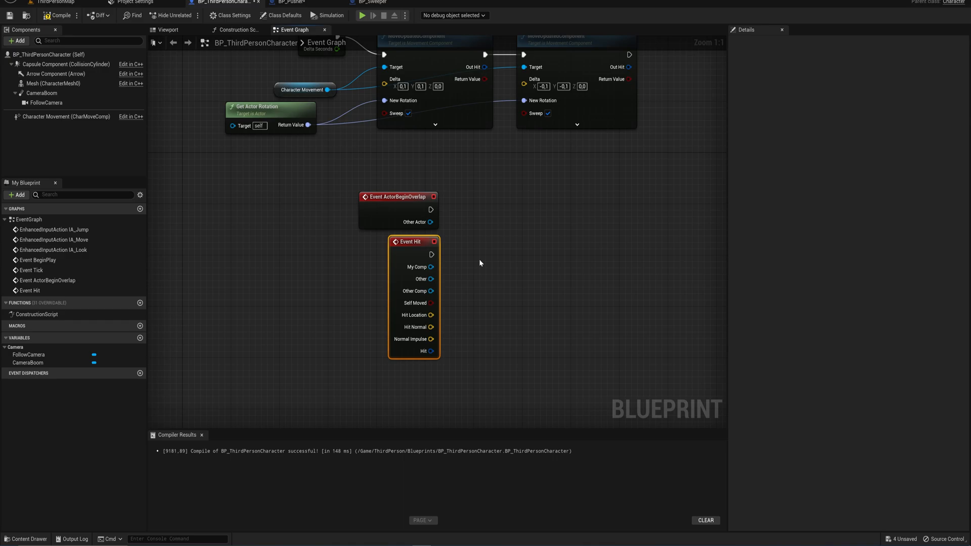
# Examine the output pins of the Event Hit node, including My Comp, Other, Other Comp and Hit.
pyautogui.click(291, 2)
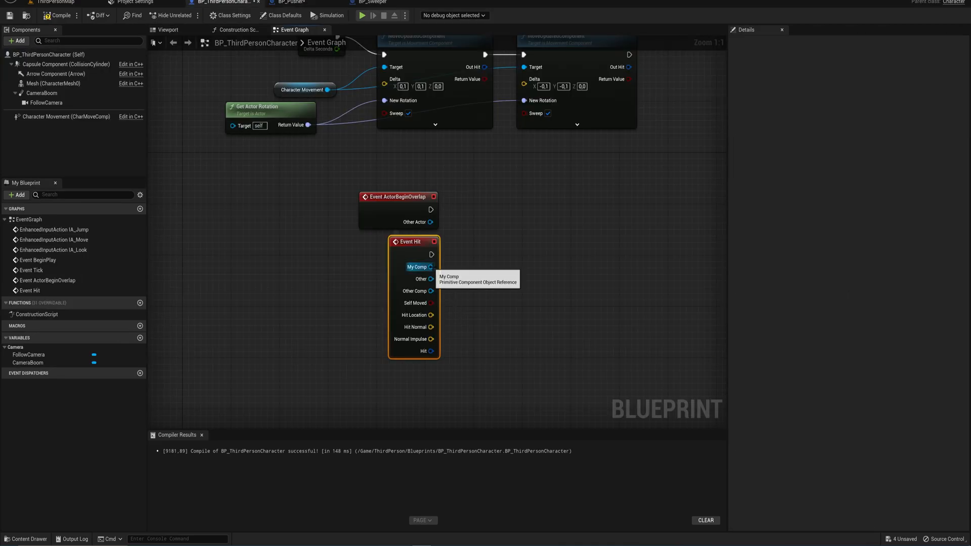
pyautogui.moveTo(431, 267); pyautogui.dragTo(468, 258)
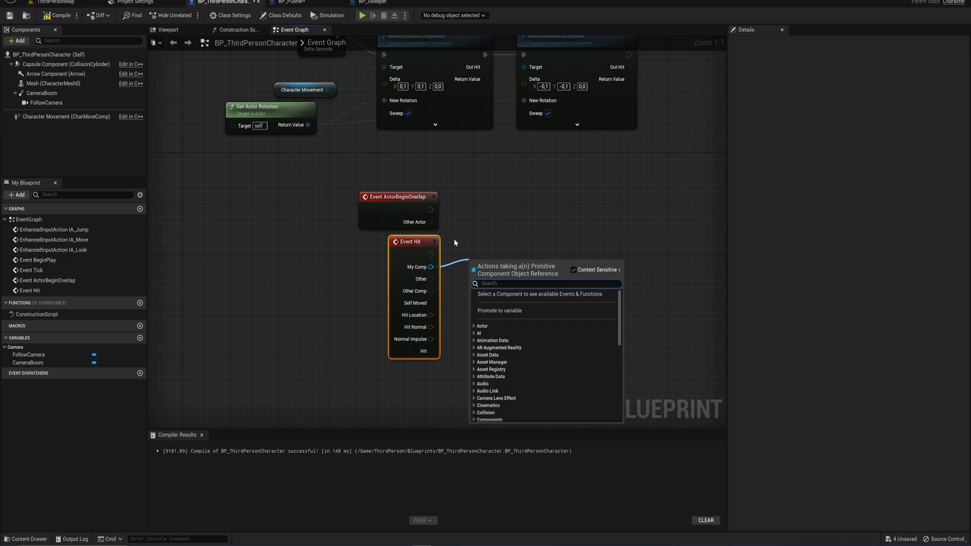
pyautogui.click(453, 274)
pyautogui.moveTo(431, 279); pyautogui.dragTo(472, 267)
pyautogui.click(450, 274)
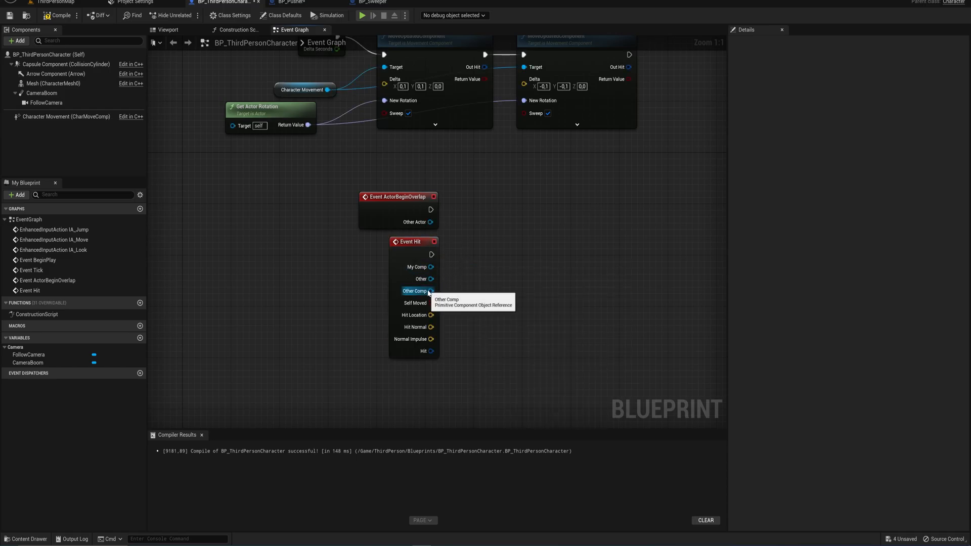
pyautogui.moveTo(431, 291); pyautogui.dragTo(460, 278)
pyautogui.click(459, 256)
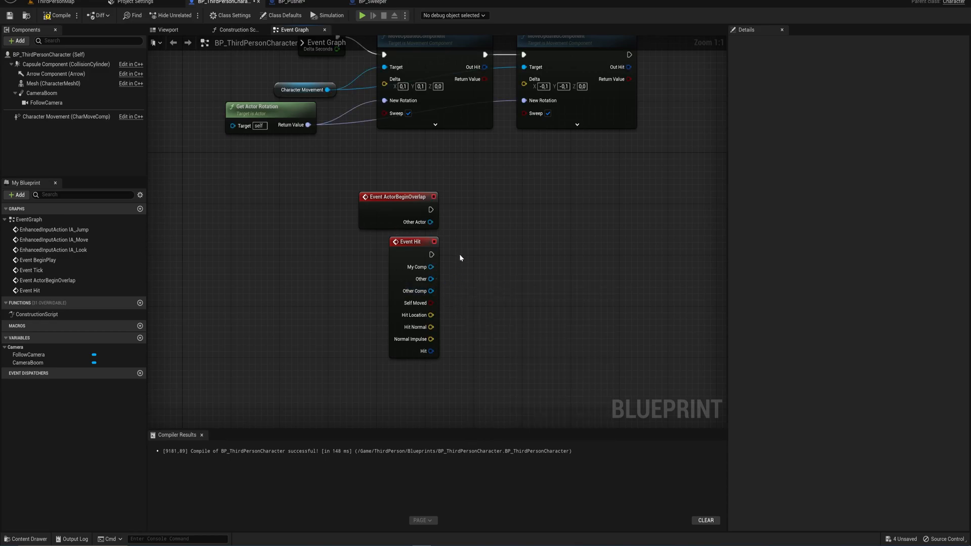
pyautogui.click(437, 306)
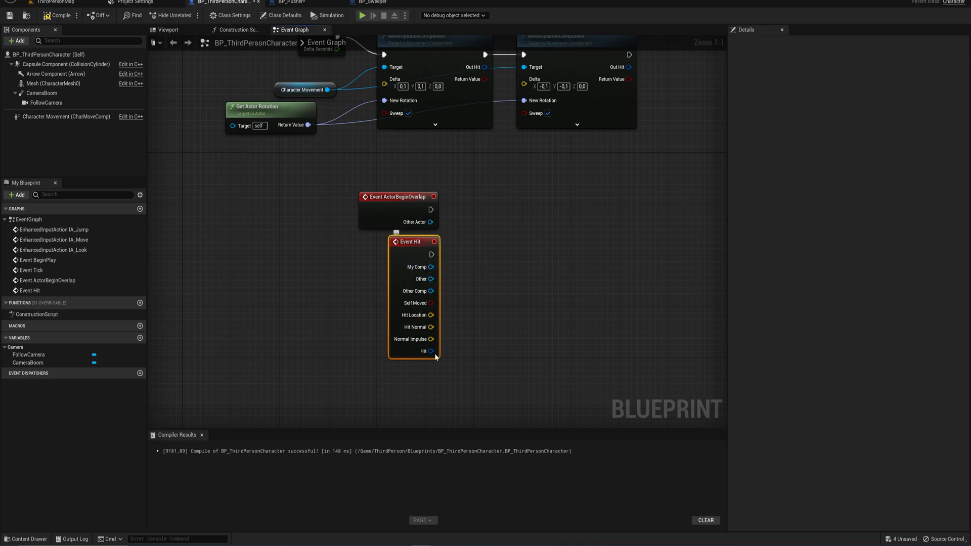
pyautogui.click(443, 356)
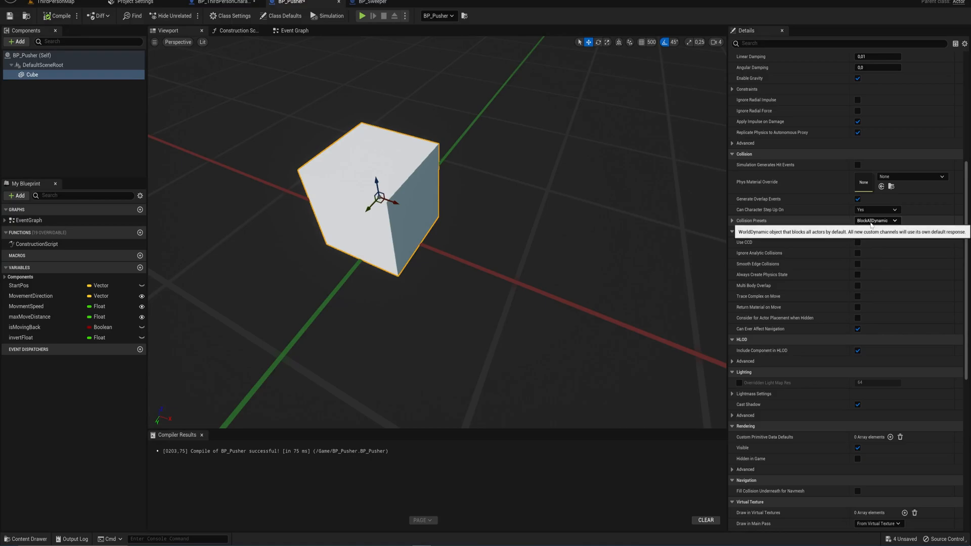
# Set the collision preset of BP_Pusher's Cube to Custom, with the Camera response on Ignore and Pawn on Overlap.
pyautogui.click(732, 220)
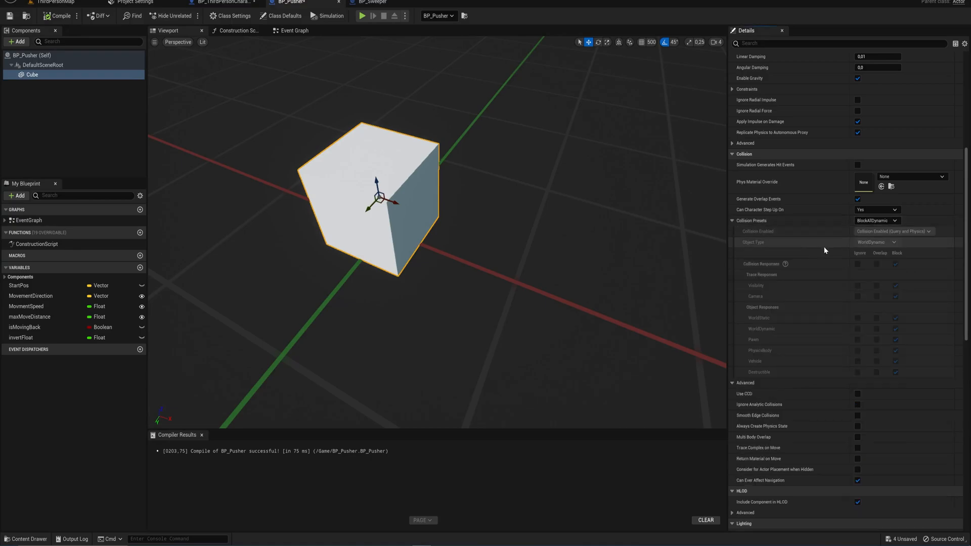
pyautogui.moveTo(967, 245); pyautogui.dragTo(968, 264)
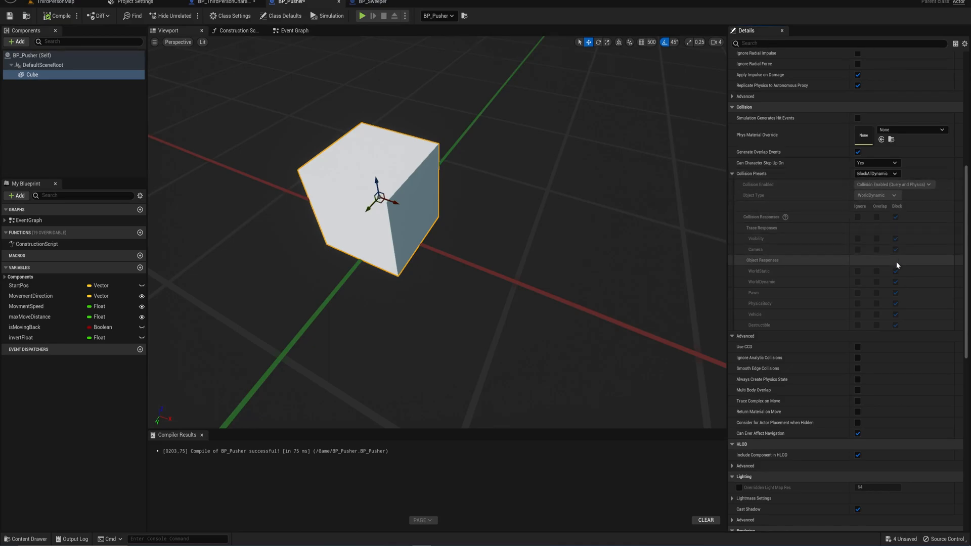
pyautogui.click(878, 173)
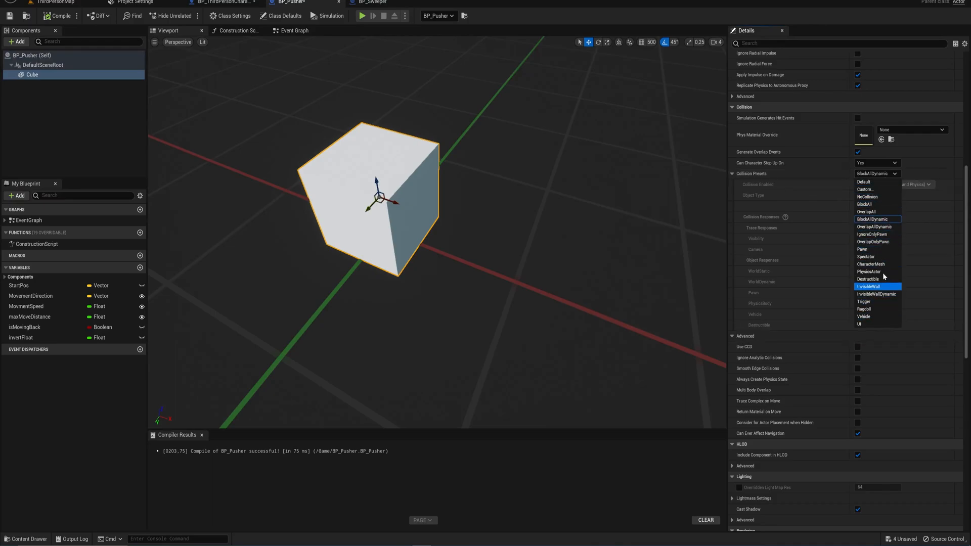
pyautogui.click(880, 191)
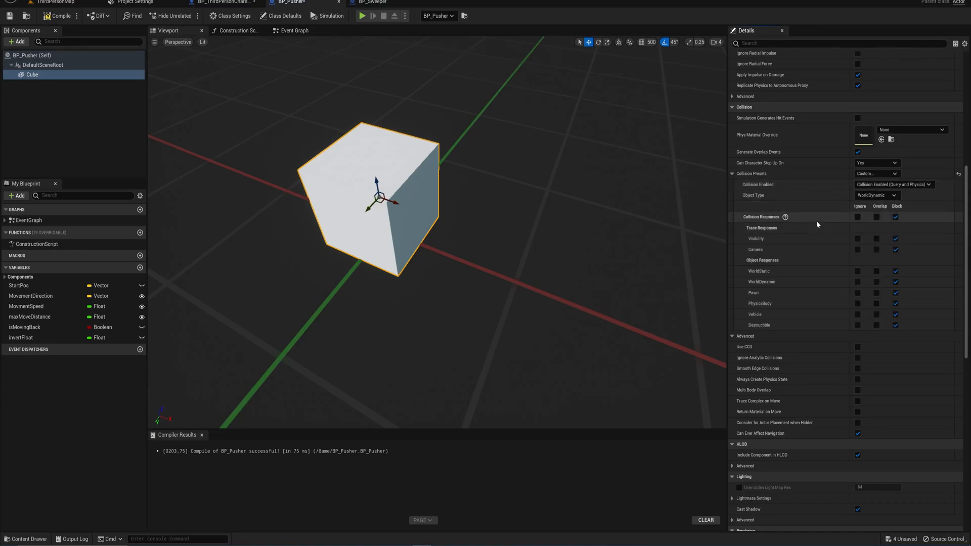
pyautogui.click(858, 249)
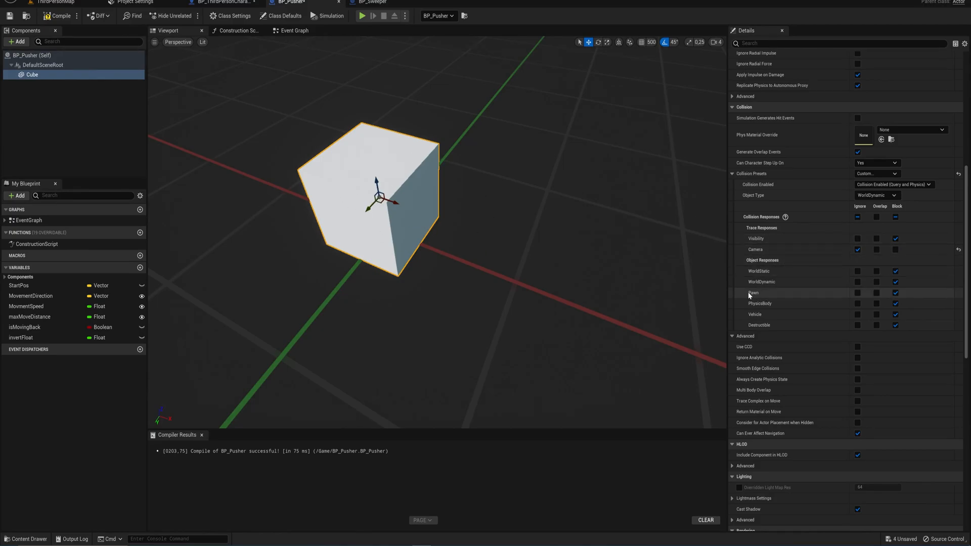
pyautogui.click(876, 293)
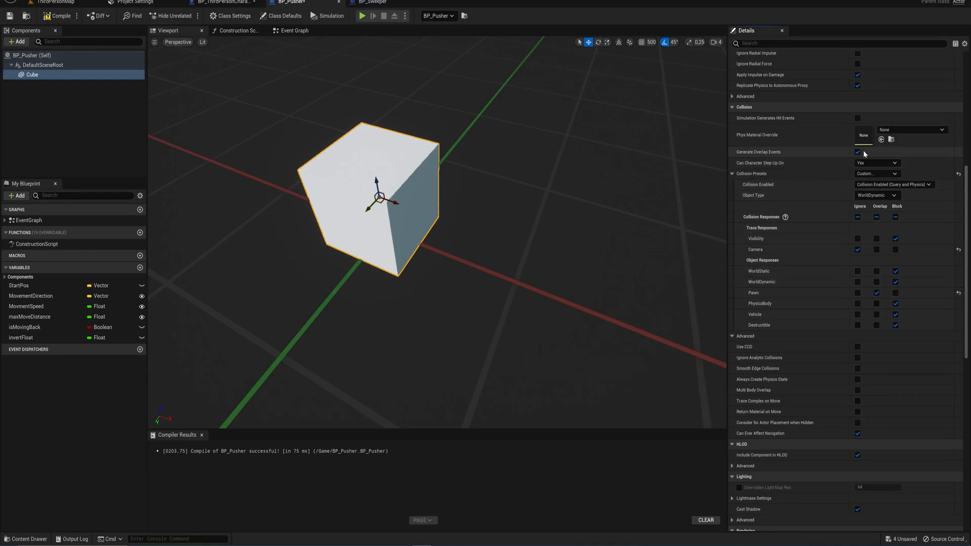
# Add an Event ActorBeginOverlap node in empty space below the movement logic of BP_Pusher's event graph.
pyautogui.click(292, 33)
pyautogui.moveTo(270, 262); pyautogui.dragTo(804, 248, button='right')
pyautogui.moveTo(151, 384); pyautogui.dragTo(317, 348, button='right')
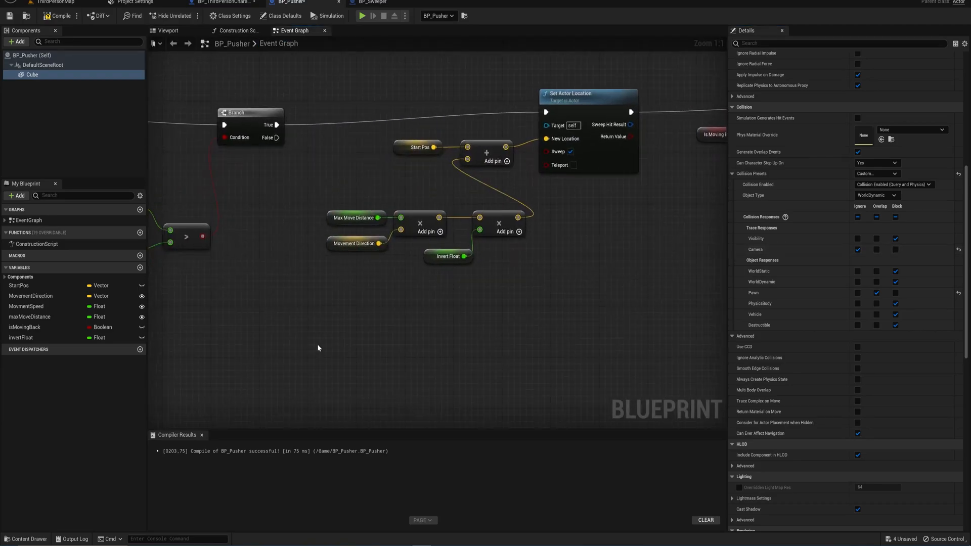
pyautogui.rightClick(314, 349)
pyautogui.write('actor begin')
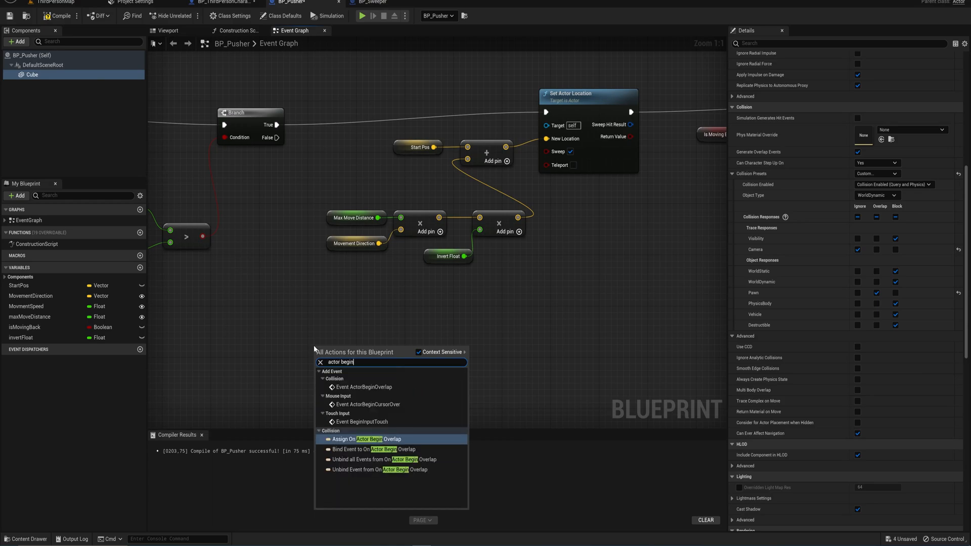
pyautogui.click(364, 387)
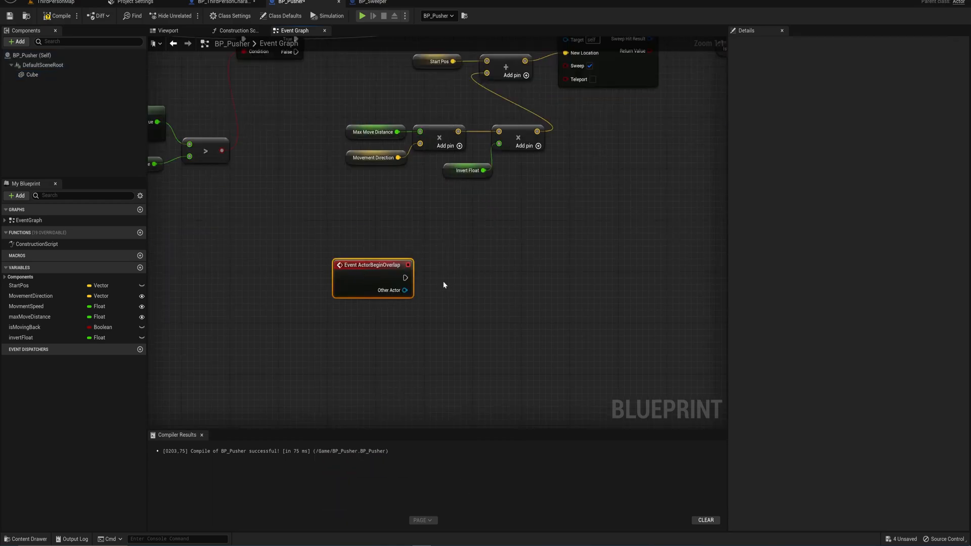
# Connect a Print String node reading "Overlap Started" to Event ActorBeginOverlap and align it beside the event.
pyautogui.moveTo(404, 277); pyautogui.dragTo(457, 273)
pyautogui.write('print')
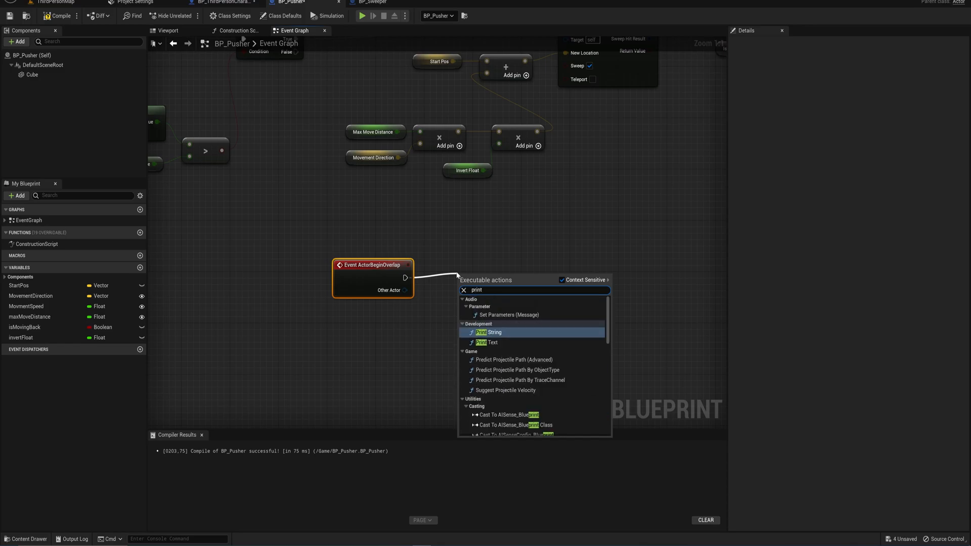
pyautogui.press('Return')
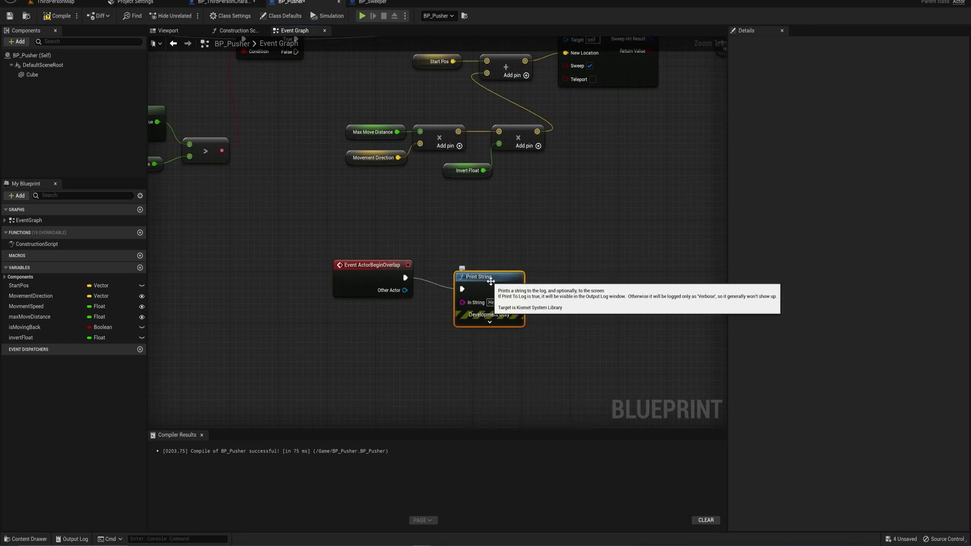
pyautogui.click(493, 303)
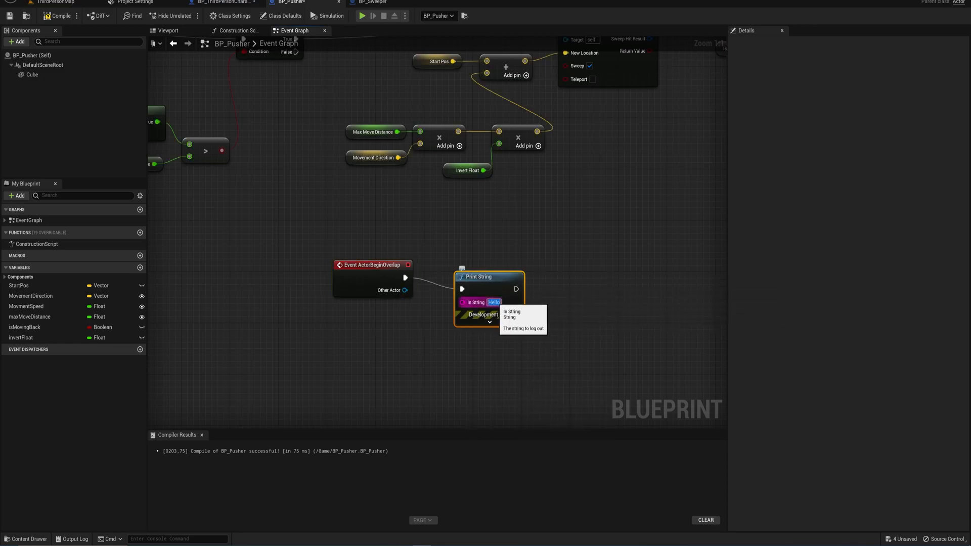
pyautogui.write('Overlap Start')
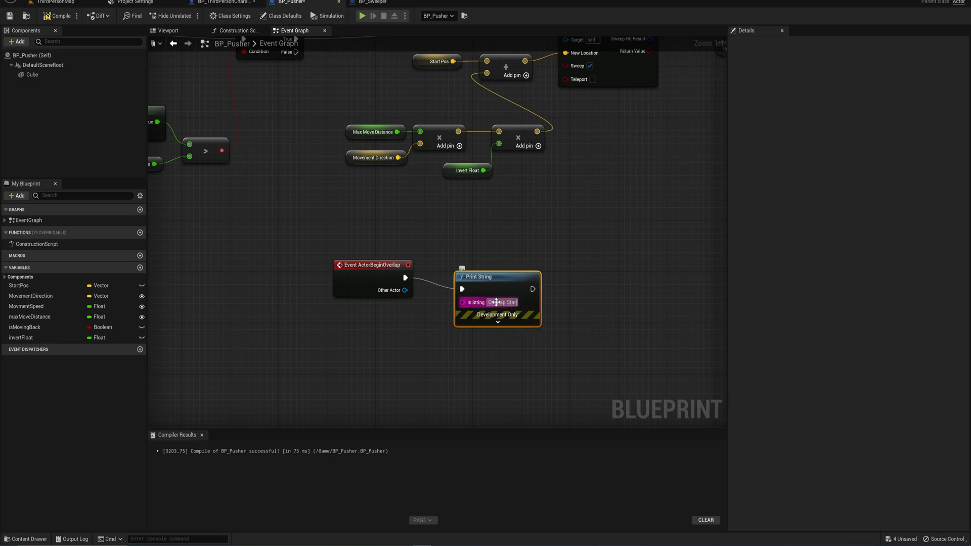
pyautogui.write('ted')
pyautogui.click(569, 347)
pyautogui.moveTo(495, 284); pyautogui.dragTo(502, 271)
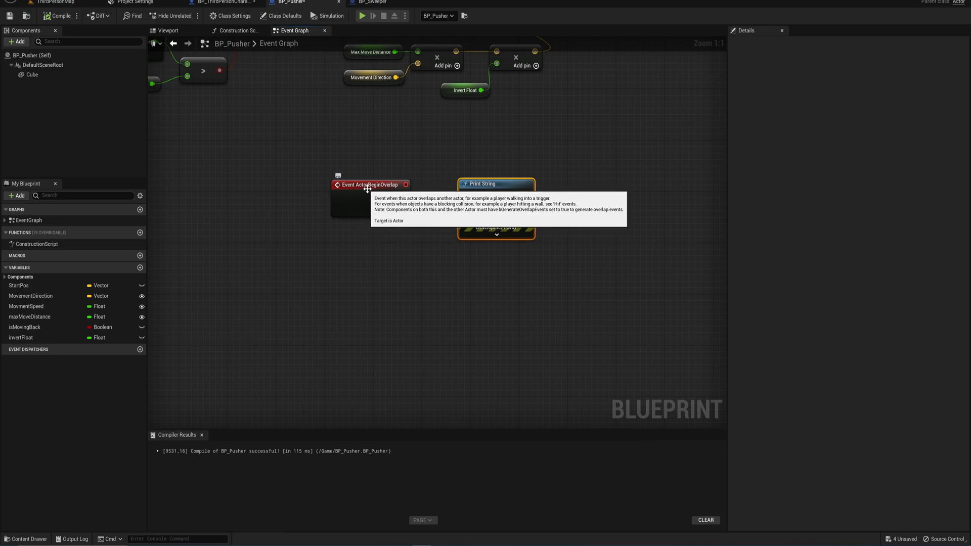
# Add an Event ActorEndOverlap node and place it below the Event ActorBeginOverlap node.
pyautogui.rightClick(367, 330)
pyautogui.write('event actorend')
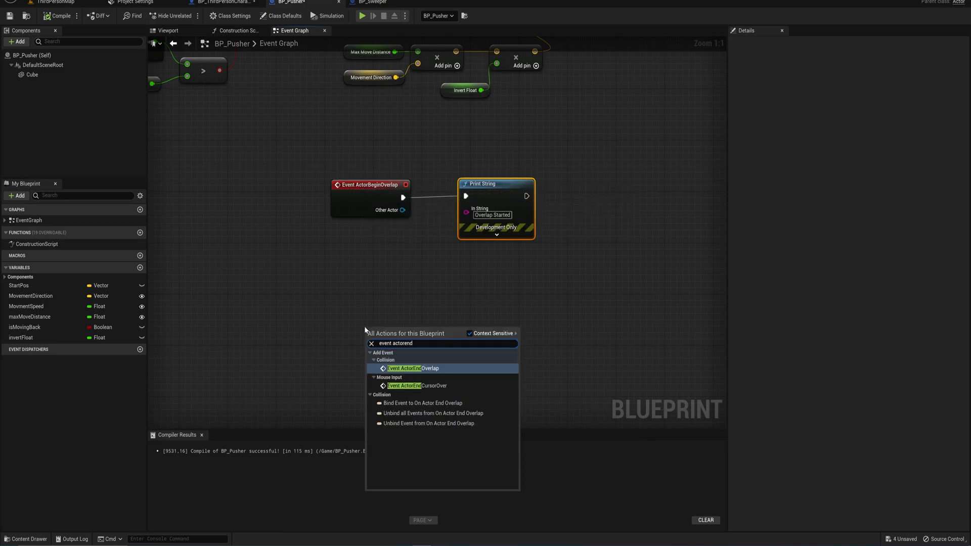
pyautogui.press('Return')
pyautogui.moveTo(386, 335); pyautogui.dragTo(350, 271)
# Copy the Print String node, connect the copy to Event ActorEndOverlap and set its text to "Overlap Ended".
pyautogui.click(483, 189)
pyautogui.hotkey('ctrl', 'c')
pyautogui.hotkey('ctrl', 'v')
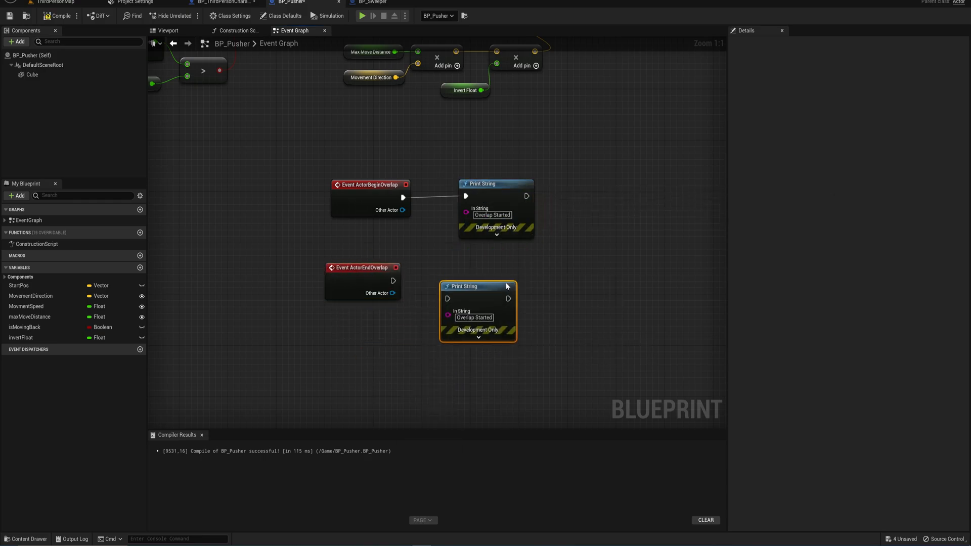
pyautogui.moveTo(461, 285); pyautogui.dragTo(393, 281)
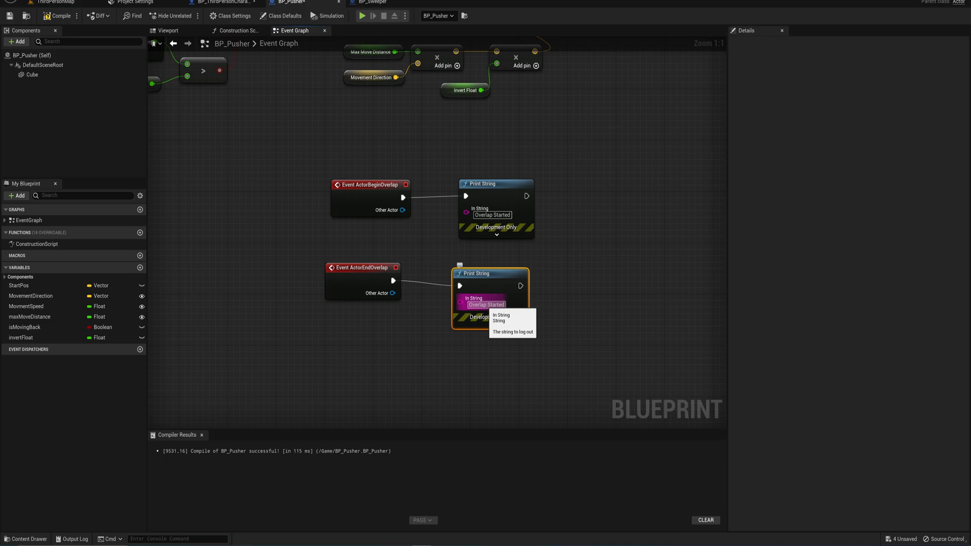
pyautogui.write('Overlap Ended')
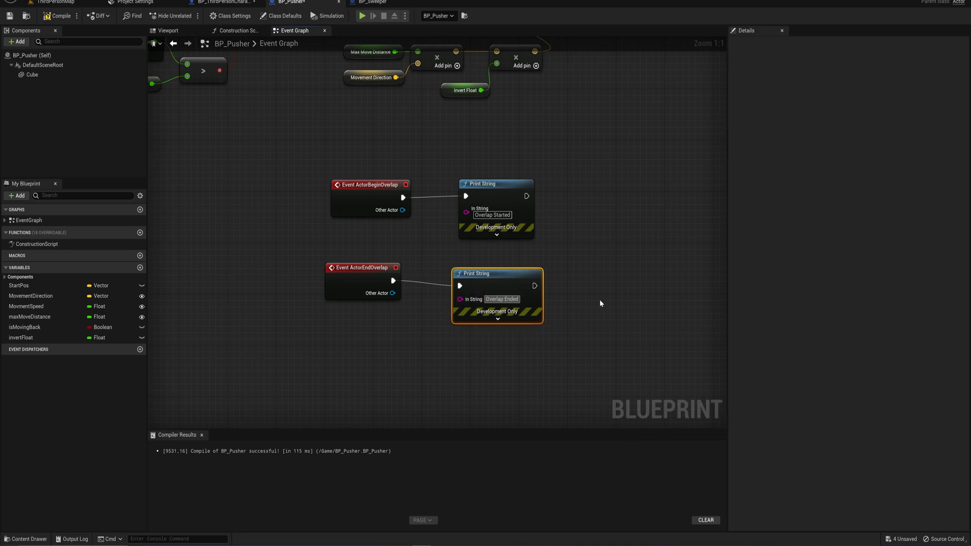
pyautogui.click(599, 300)
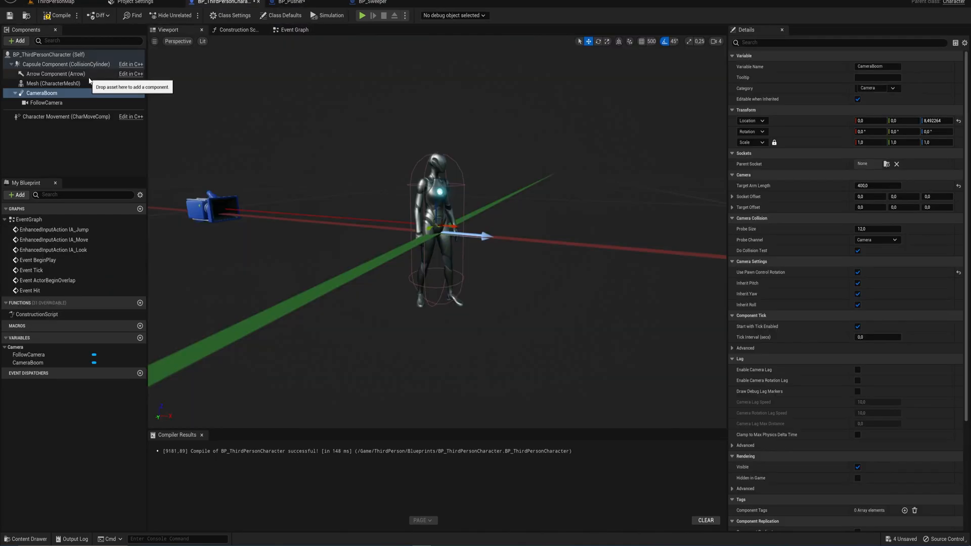
# Review the collision presets of BP_ThirdPersonCharacter's Capsule Component and return to the ThirdPersonMap level with the pusher cube in view.
pyautogui.click(84, 67)
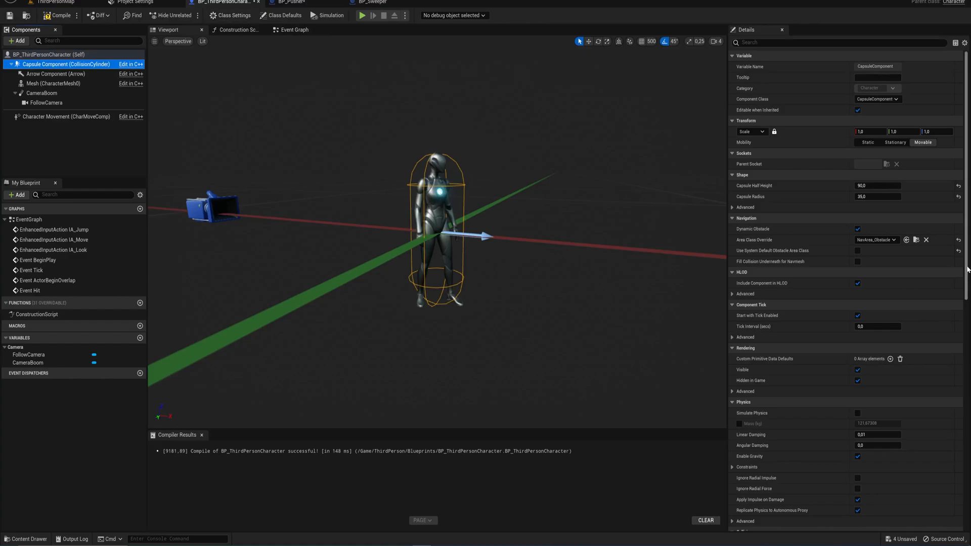
pyautogui.moveTo(967, 270); pyautogui.dragTo(969, 423)
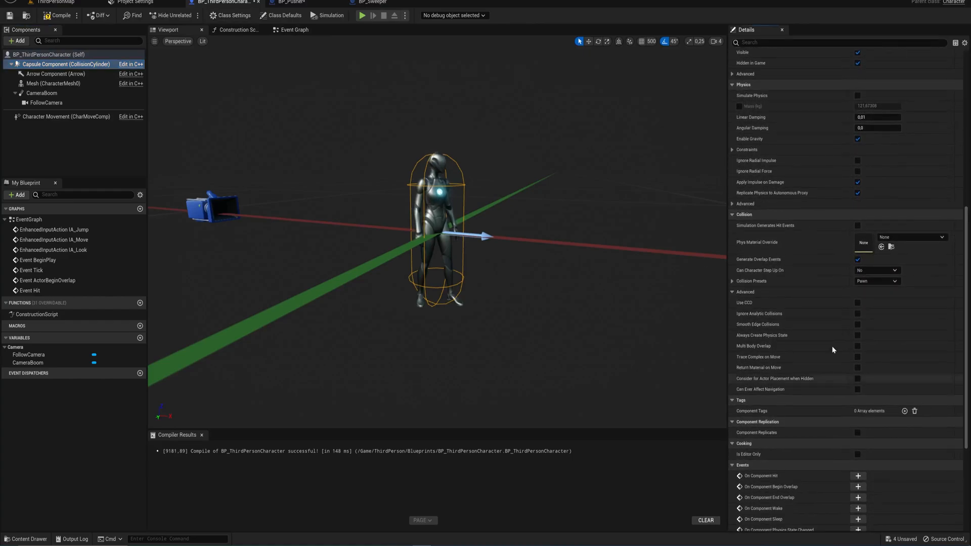
pyautogui.click(753, 282)
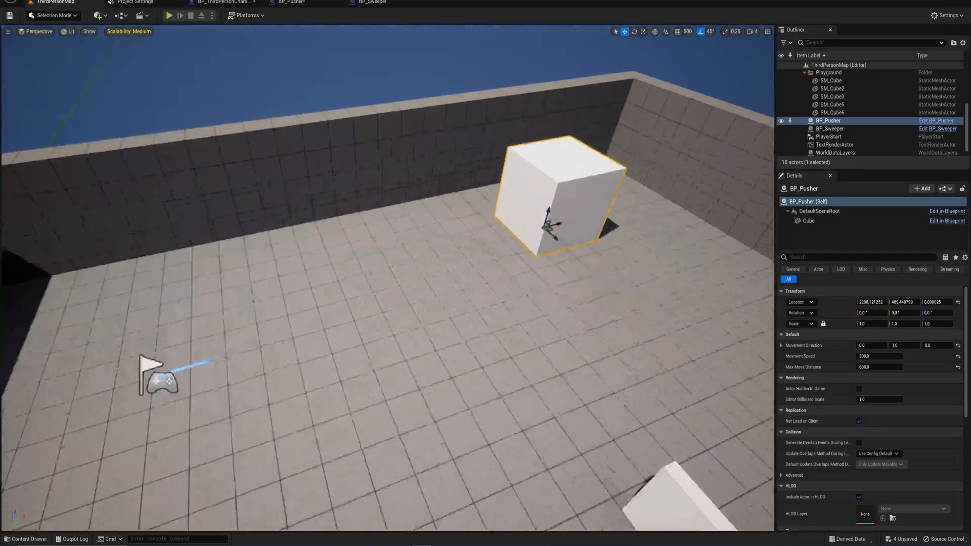
pyautogui.scroll(-5, 466, 213)
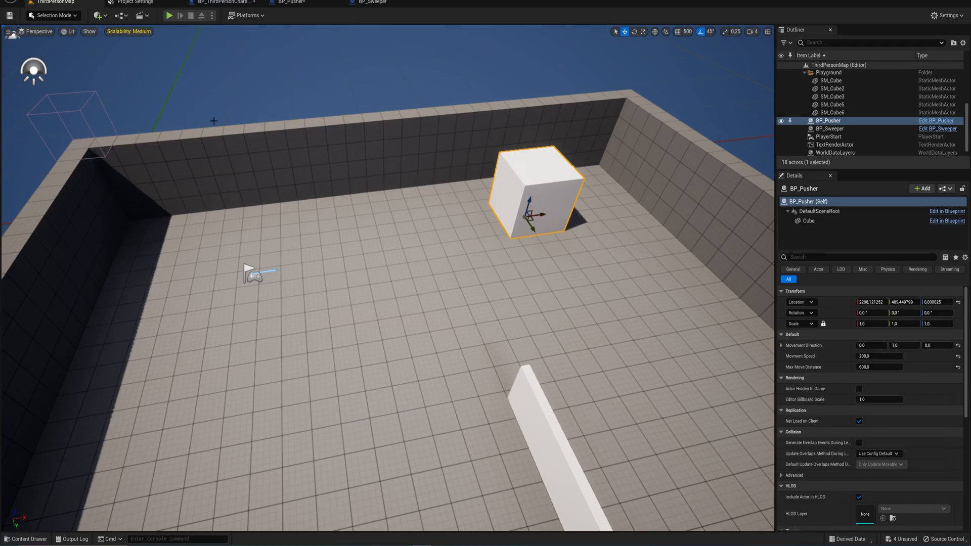
# Play-test the level by running the character past the sweeper and into the pusher cube, then end the session.
pyautogui.click(169, 16)
pyautogui.press('w')
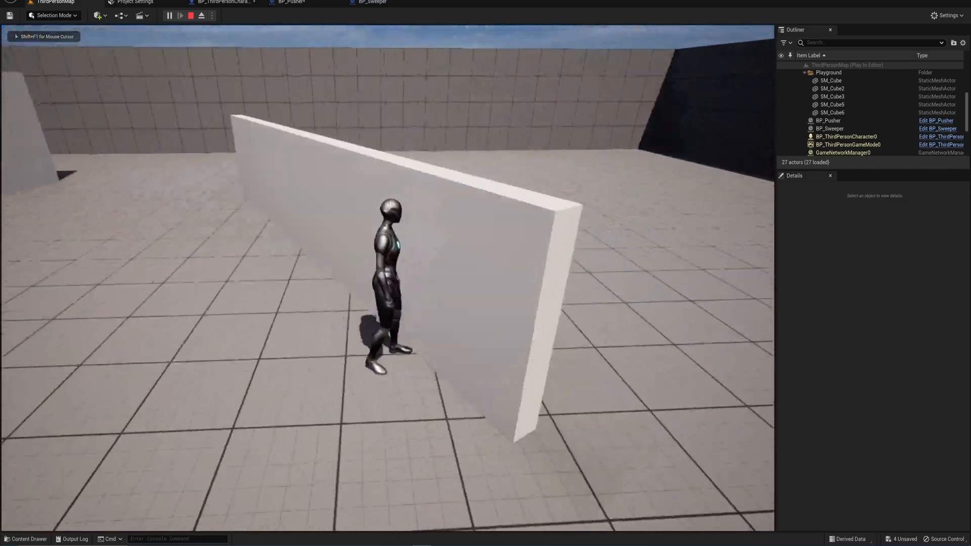
pyautogui.press('w')
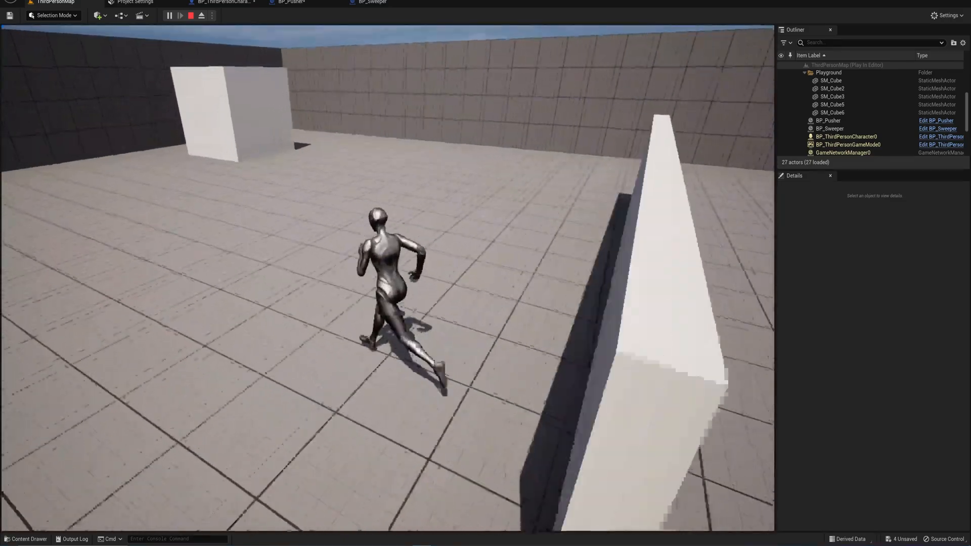
pyautogui.press('a')
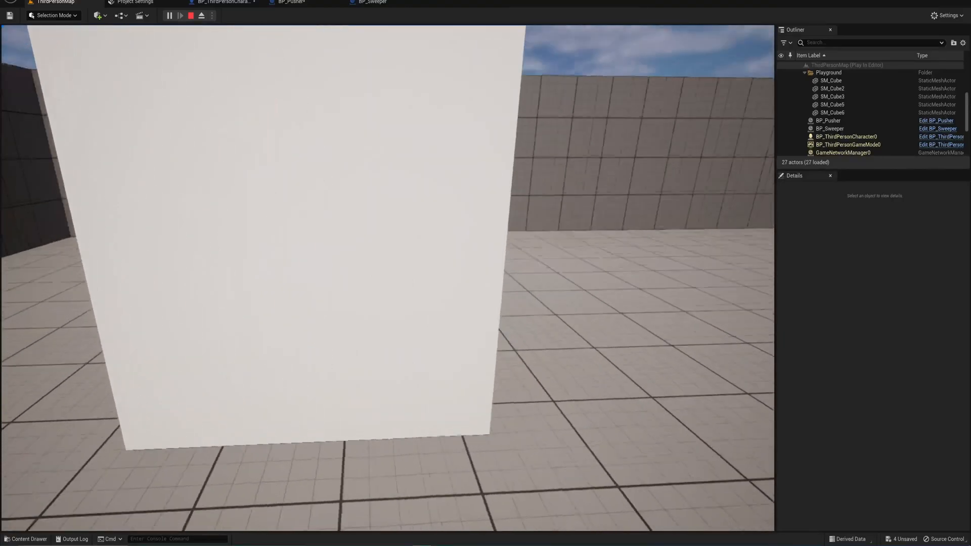
pyautogui.press('s')
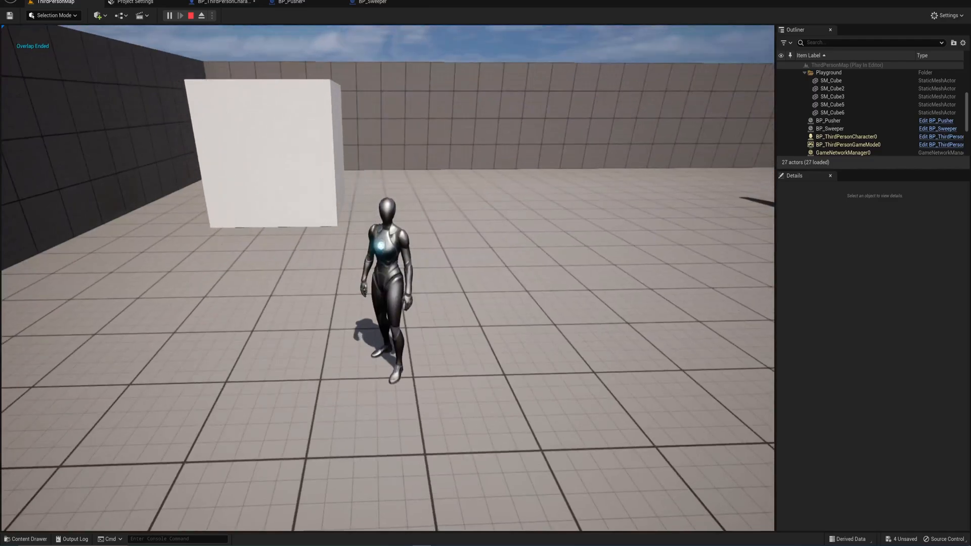
pyautogui.press('Escape')
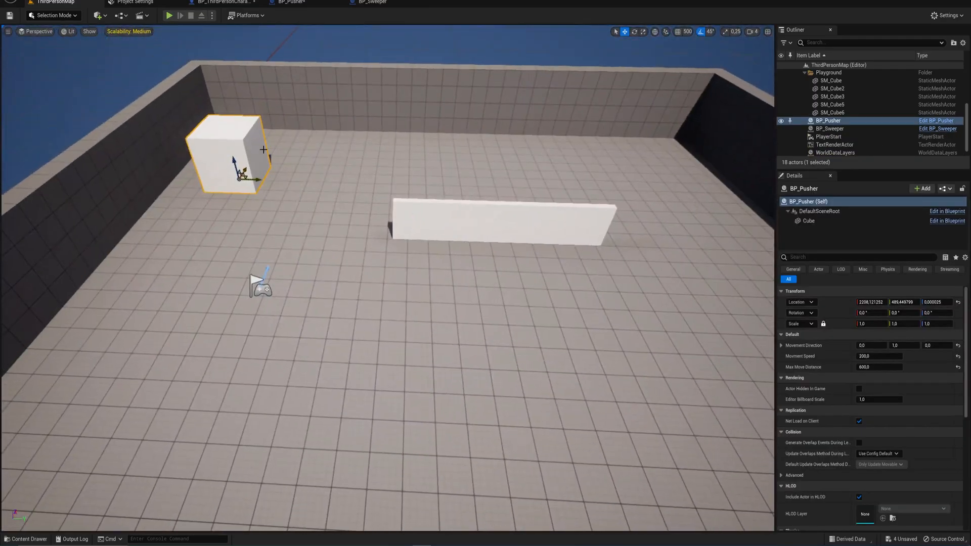
pyautogui.moveTo(231, 189)
pyautogui.mouseDown(button='right')
pyautogui.moveTo(215, 187)
pyautogui.moveTo(230, 172)
pyautogui.moveTo(235, 183)
pyautogui.mouseUp(button='right')
pyautogui.press('w')
pyautogui.press('s')
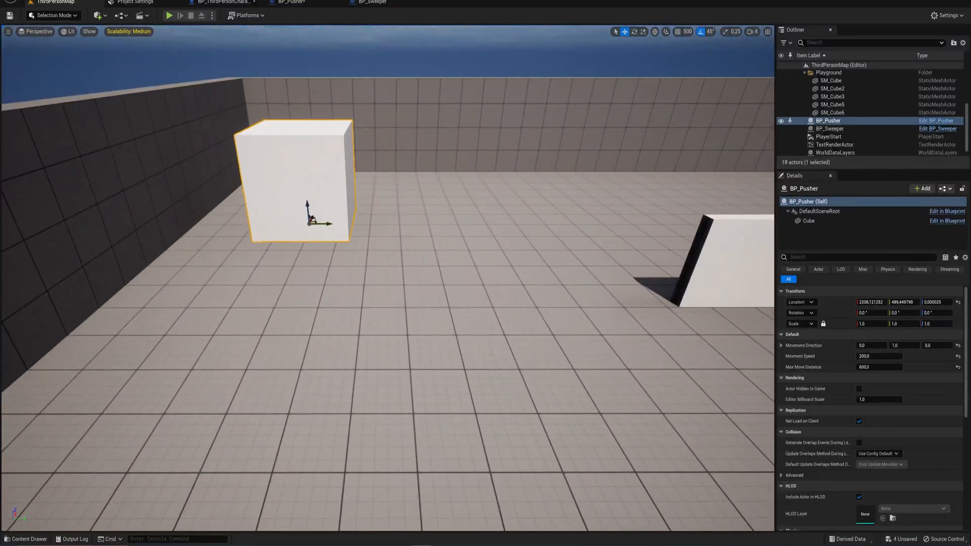
# Cut the begin and end overlap events with their Print String nodes out of BP_Pusher's event graph.
pyautogui.click(301, 6)
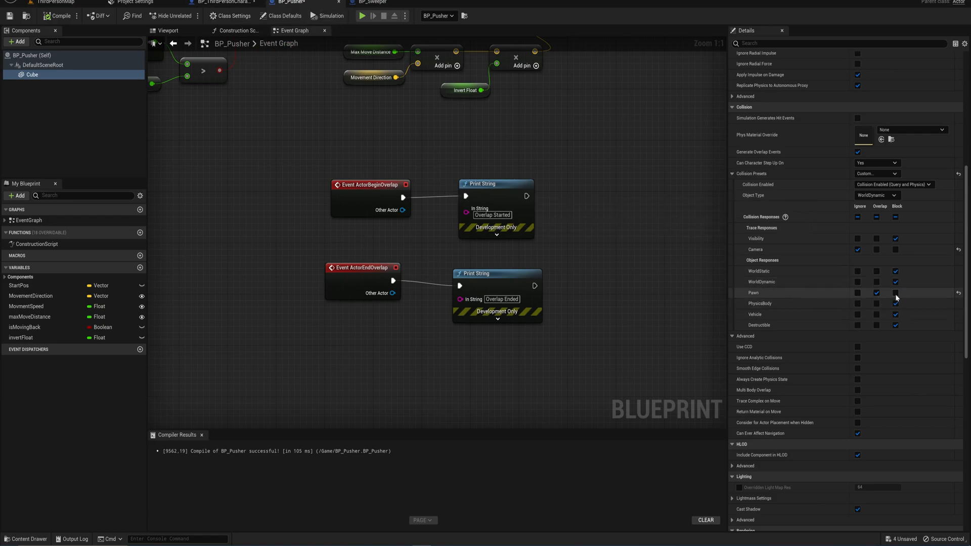
pyautogui.click(877, 293)
pyautogui.moveTo(608, 356); pyautogui.dragTo(622, 362, button='right')
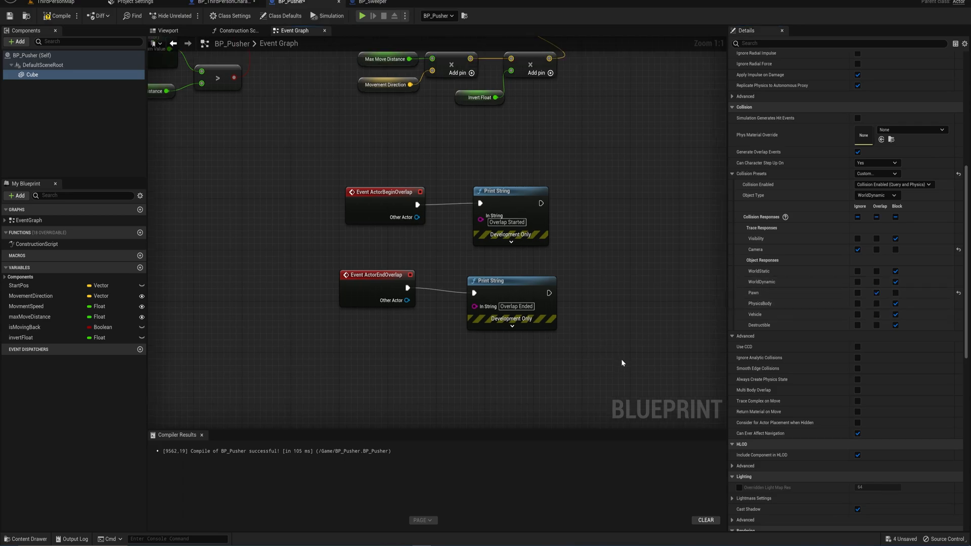
pyautogui.moveTo(628, 364); pyautogui.dragTo(294, 190)
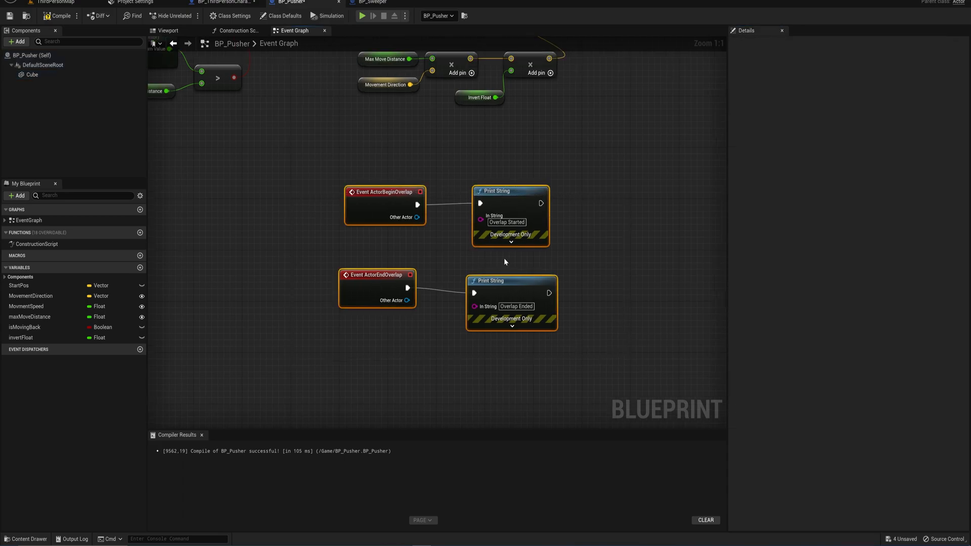
pyautogui.moveTo(465, 271); pyautogui.dragTo(471, 289, button='right')
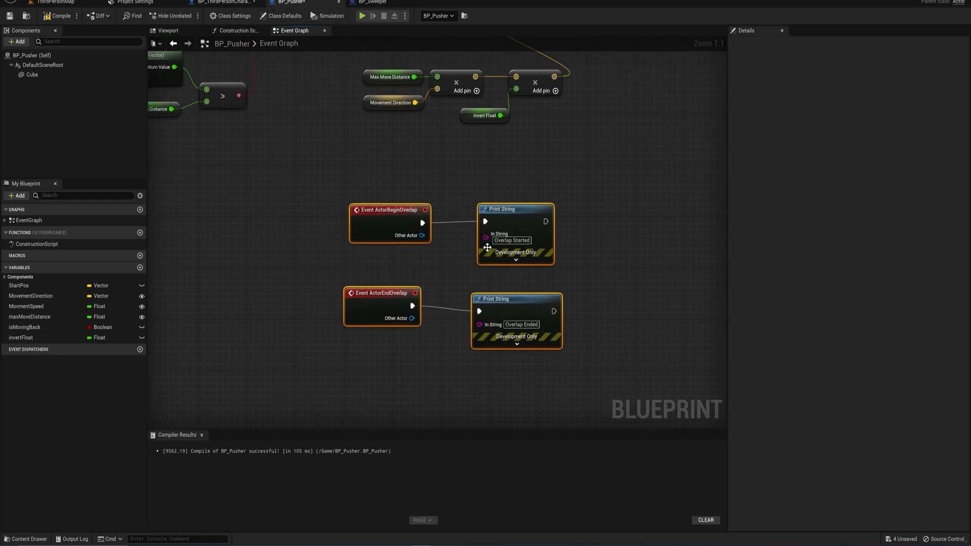
pyautogui.hotkey('ctrl', 'x')
# Paste the overlap nodes into BP_ThirdPersonCharacter's event graph and delete its unused Event Hit node.
pyautogui.click(222, 2)
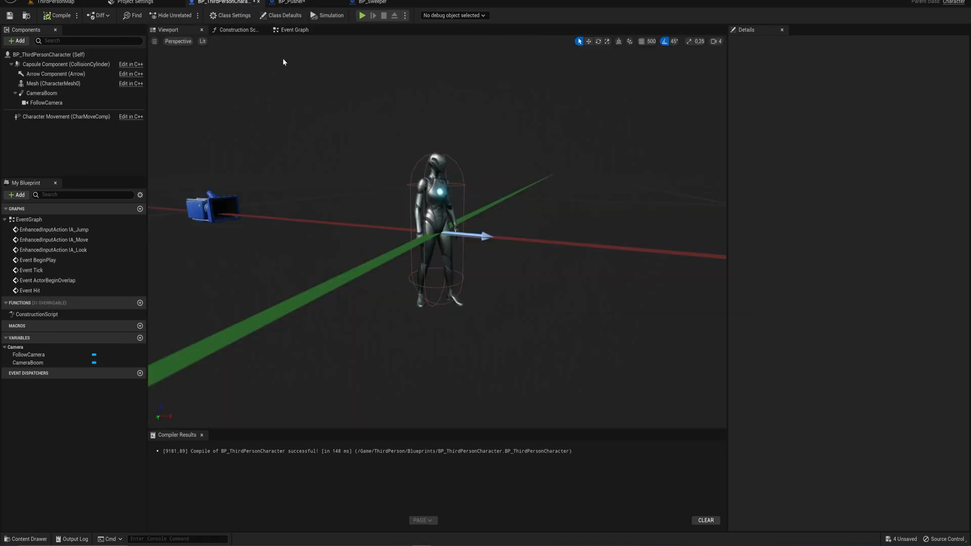
pyautogui.click(296, 31)
pyautogui.moveTo(492, 253); pyautogui.dragTo(446, 226, button='right')
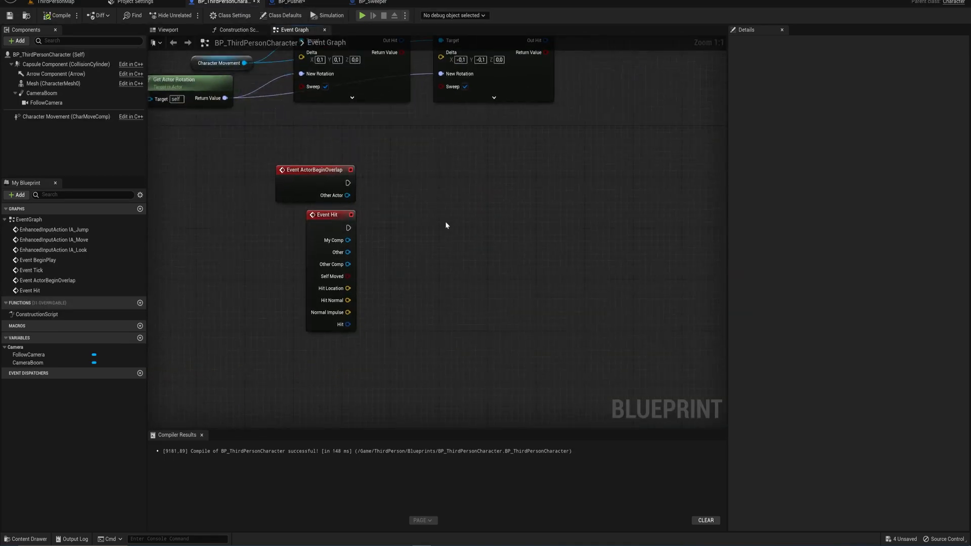
pyautogui.hotkey('ctrl', 'v')
pyautogui.moveTo(394, 282); pyautogui.dragTo(223, 223)
pyautogui.press('Delete')
# Connect the character's Event ActorBeginOverlap to the "Overlap Started" Print String and delete the pasted CustomEvent node.
pyautogui.moveTo(347, 183); pyautogui.dragTo(561, 227)
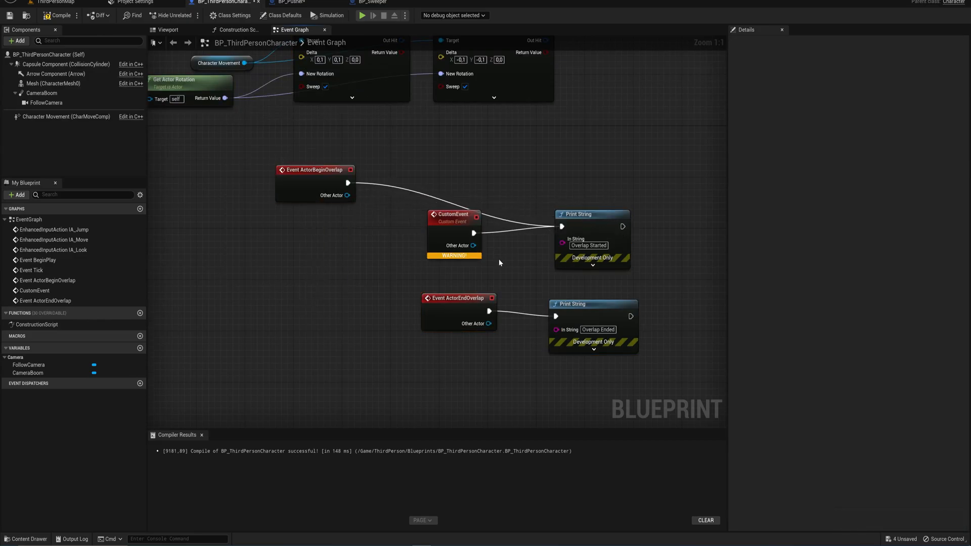
pyautogui.click(476, 239)
pyautogui.press('Delete')
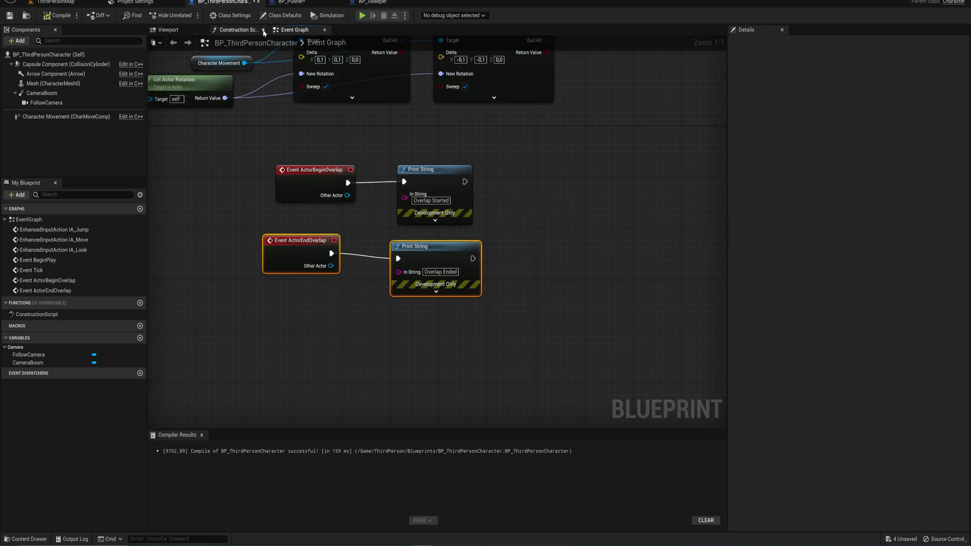
# Check the Capsule Component's collision settings and play-test the character's overlap messages by walking in and out of the pusher cube.
pyautogui.click(53, 65)
pyautogui.scroll(-10, 888, 277)
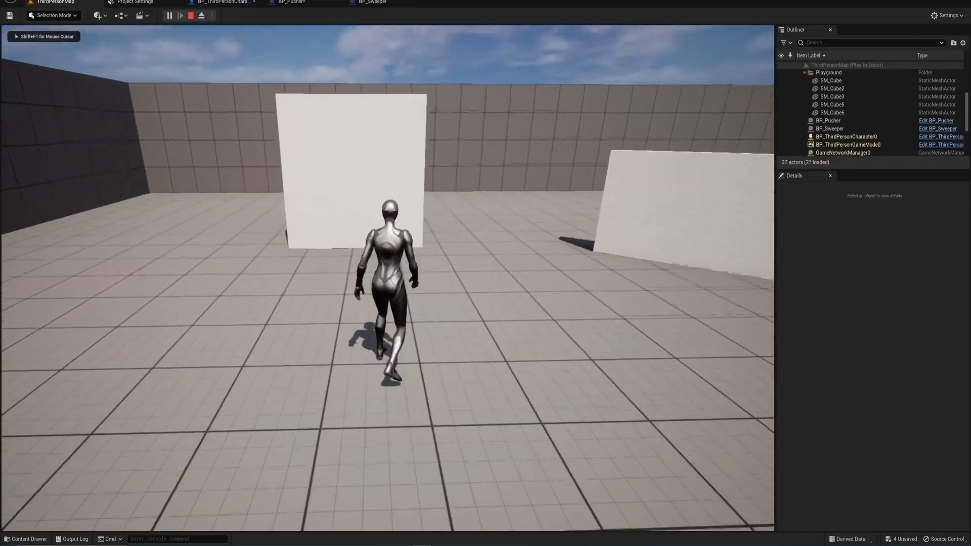
pyautogui.press('w')
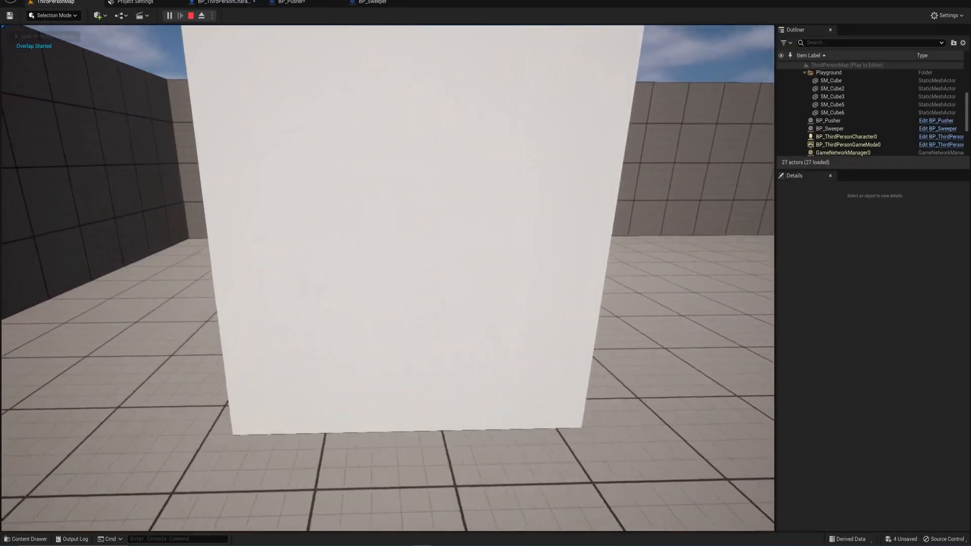
pyautogui.press('a')
pyautogui.press('d')
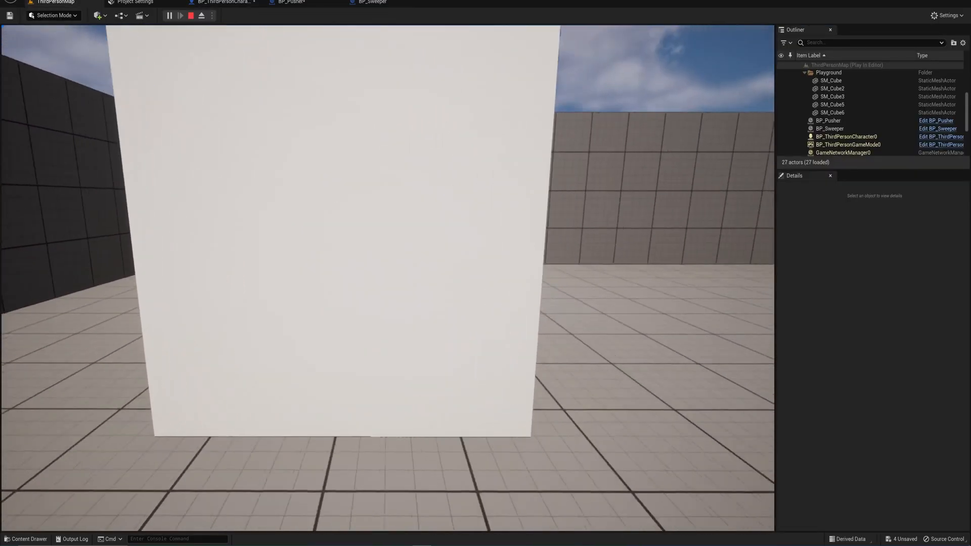
pyautogui.press('a')
pyautogui.press('d')
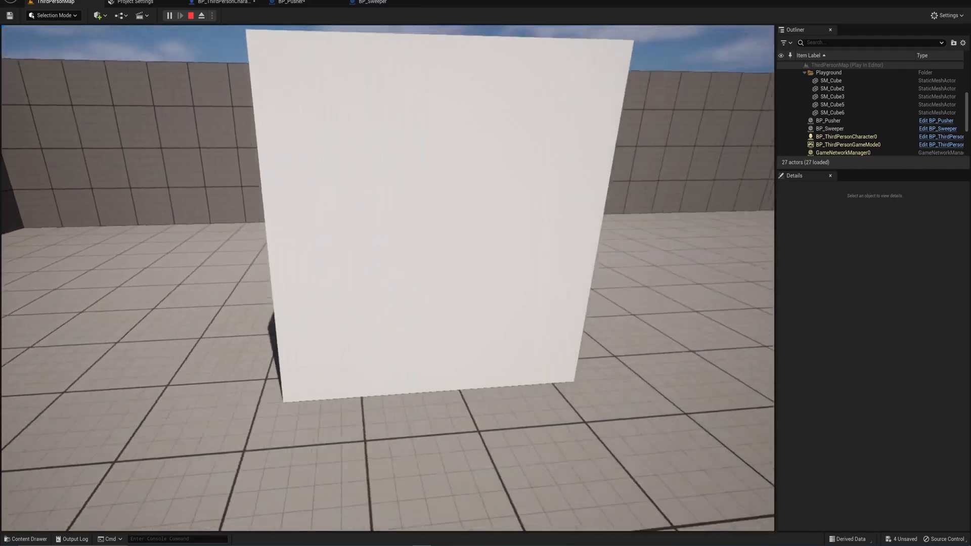
pyautogui.press('s')
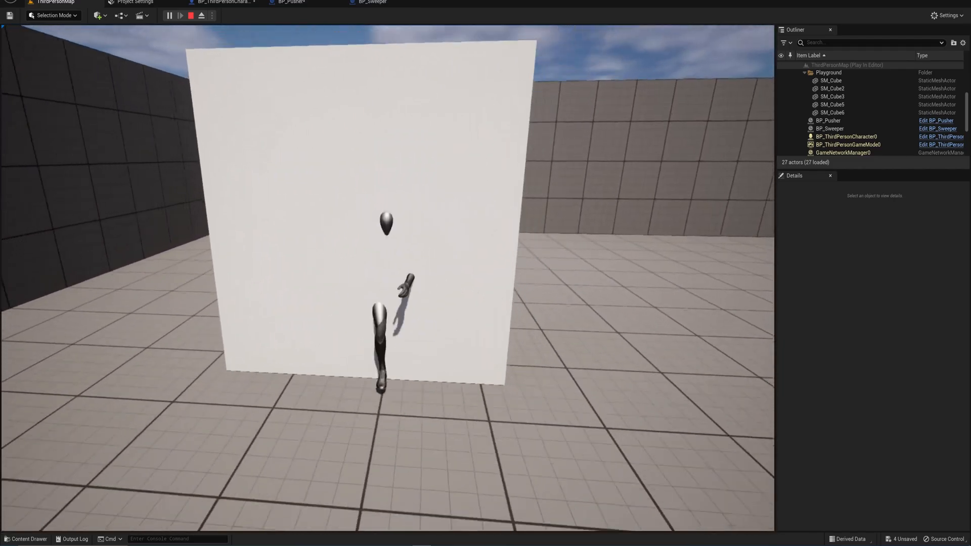
pyautogui.press('w')
pyautogui.press('w')
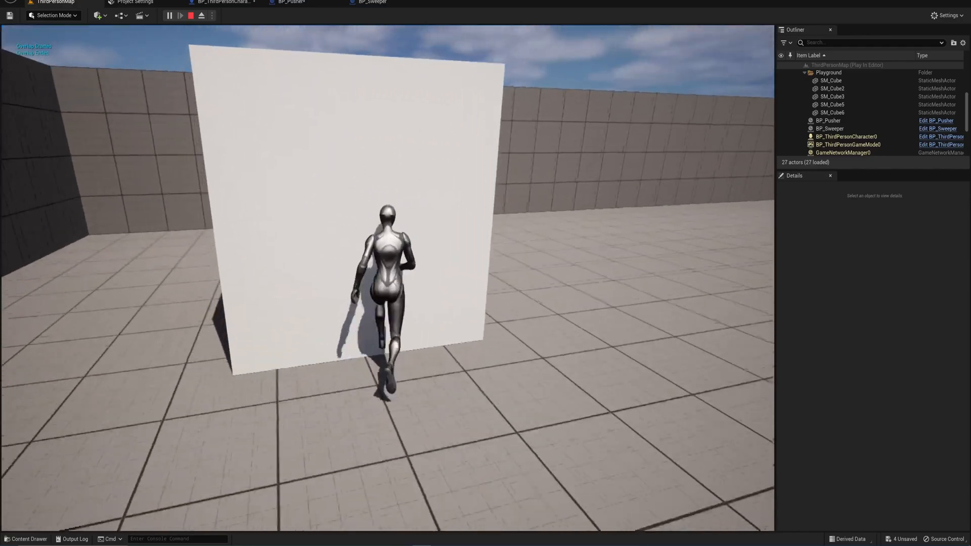
pyautogui.press('a')
pyautogui.press('d')
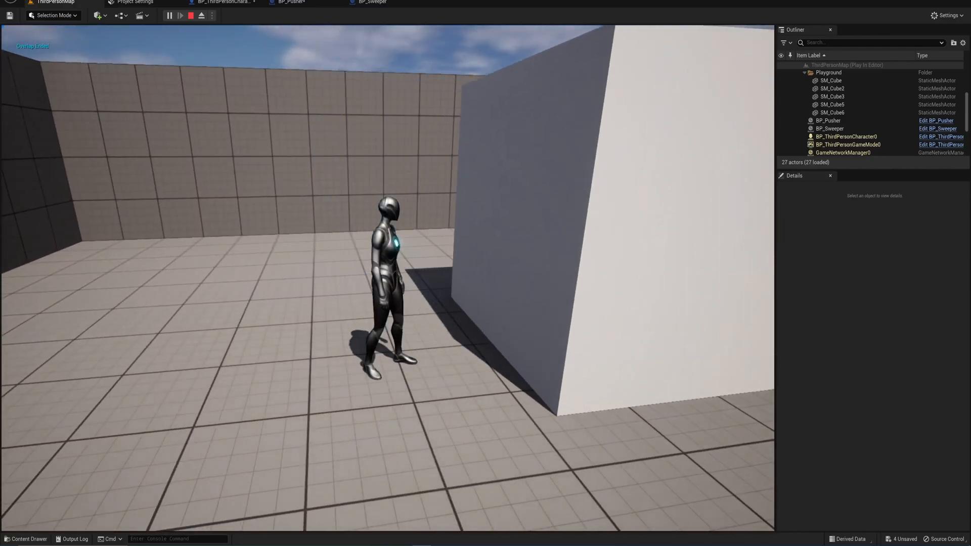
pyautogui.press('Escape')
pyautogui.press('s')
pyautogui.moveTo(487, 266); pyautogui.dragTo(426, 289, button='right')
pyautogui.press('a')
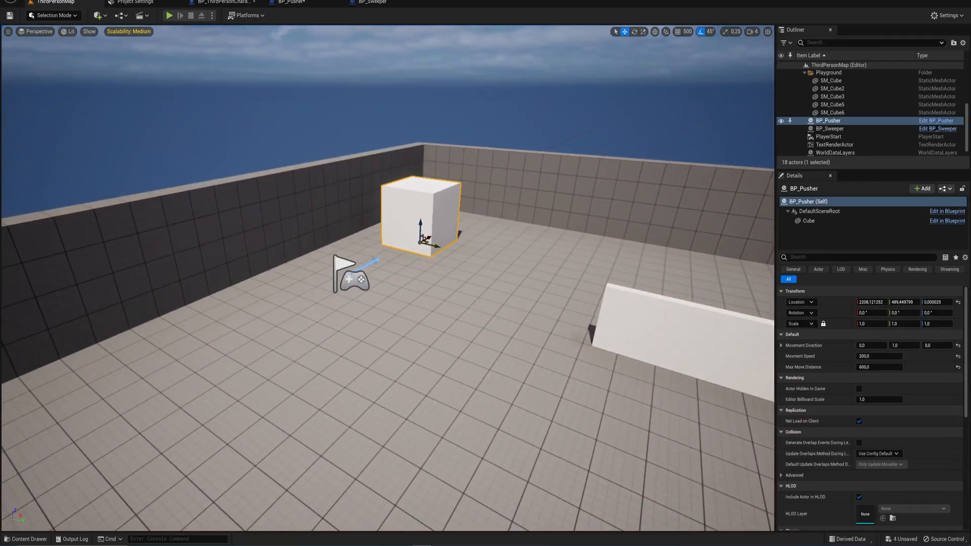
# Set the collision response of BP_Pusher's Cube component to Block for the Pawn object type.
pyautogui.click(291, 2)
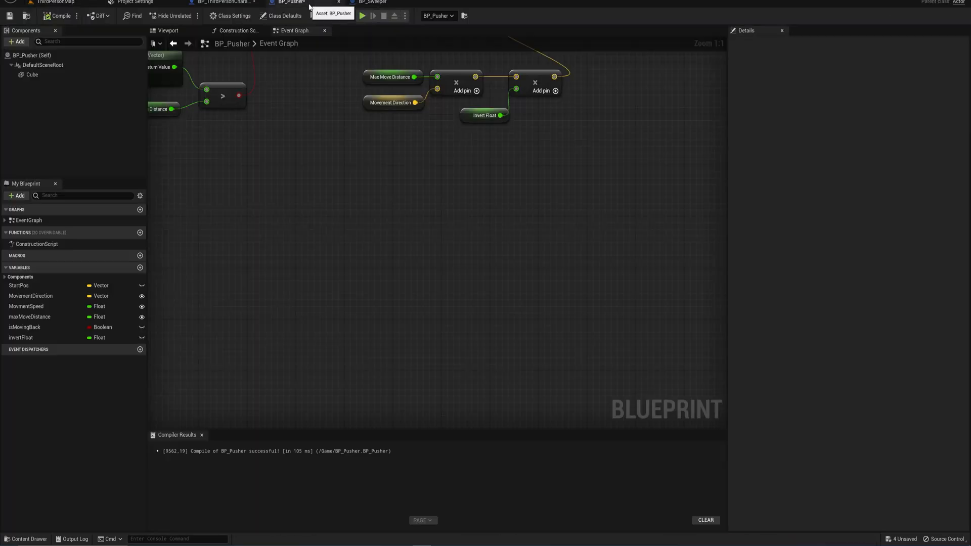
pyautogui.click(76, 76)
pyautogui.click(896, 294)
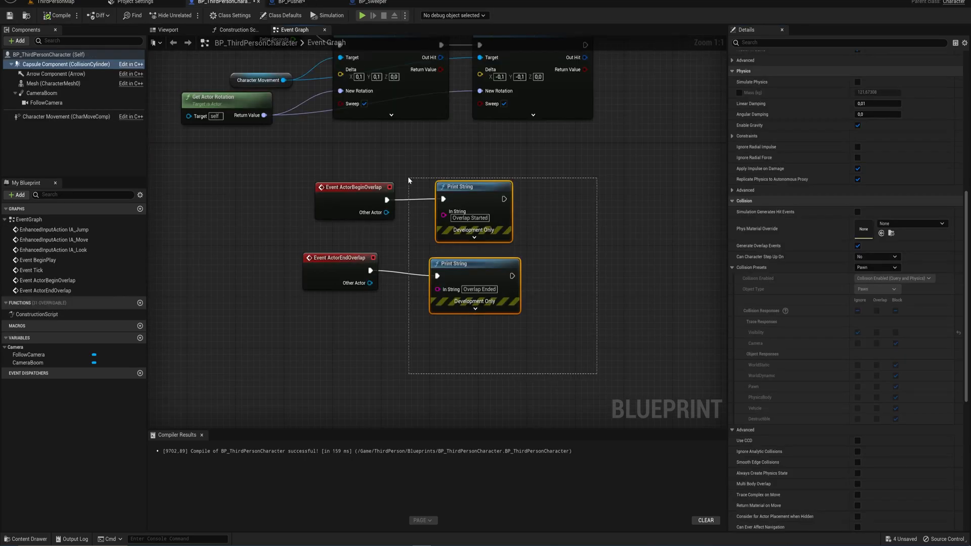
# Delete both Print String nodes and Event ActorEndOverlap from BP_ThirdPersonCharacter, move Event ActorBeginOverlap slightly lower and compile the blueprint.
pyautogui.moveTo(408, 177); pyautogui.dragTo(427, 179)
pyautogui.press('Delete')
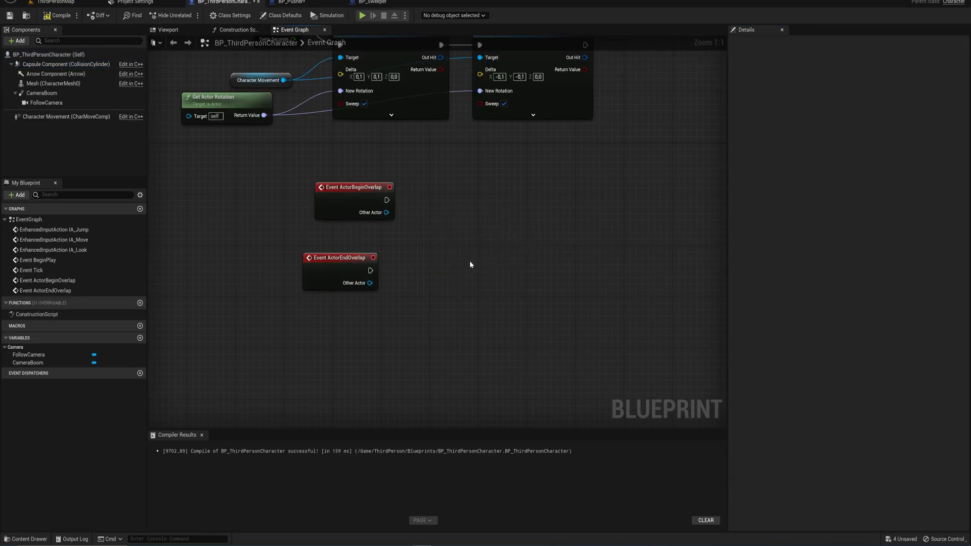
pyautogui.click(318, 259)
pyautogui.press('Delete')
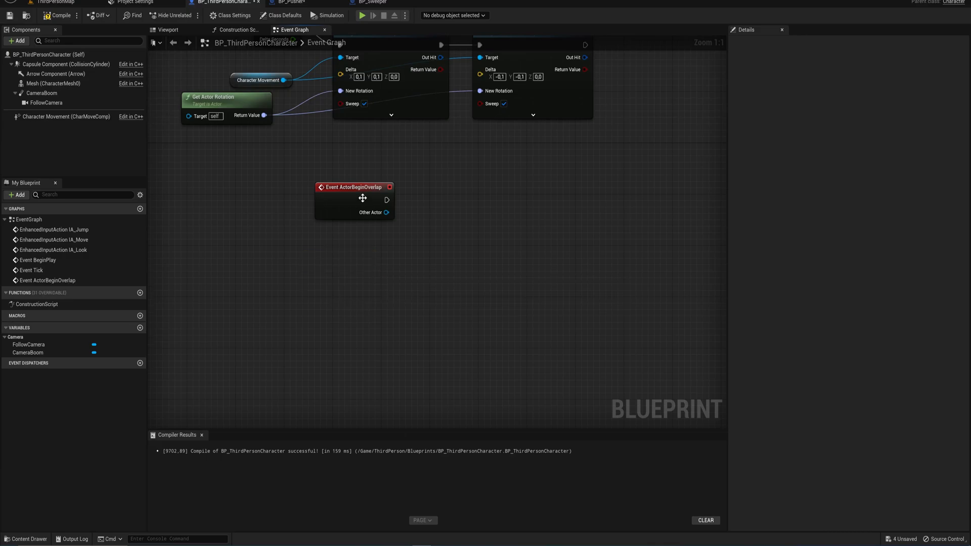
pyautogui.moveTo(360, 194); pyautogui.dragTo(337, 232)
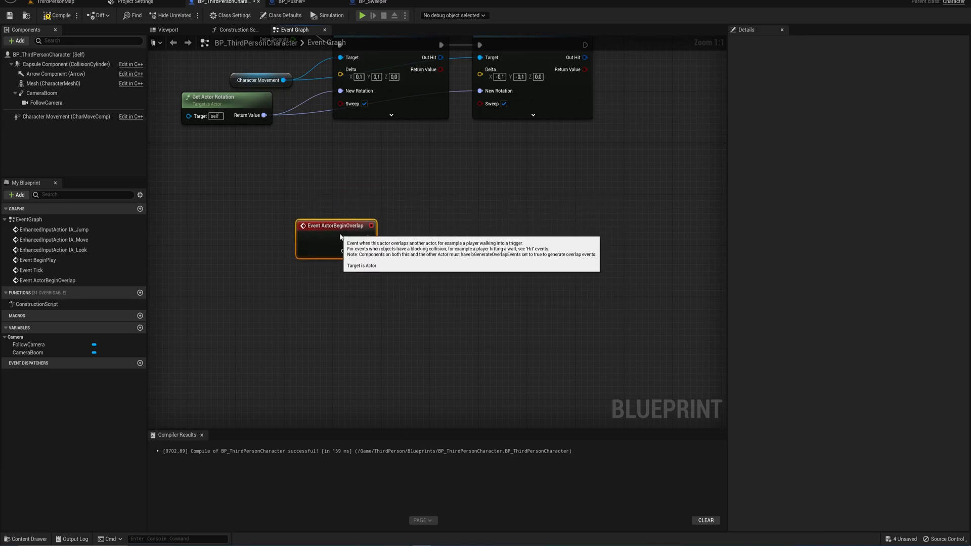
pyautogui.click(59, 21)
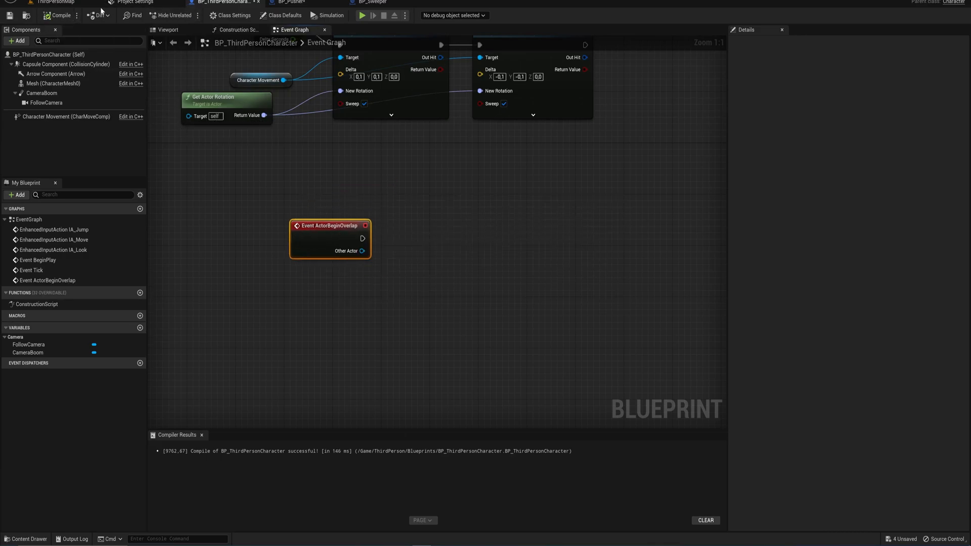
# Create an Actor Blueprint class named Bp_Coin in the level project's Content folder and open it for editing.
pyautogui.click(80, 2)
pyautogui.scroll(-5, 481, 263)
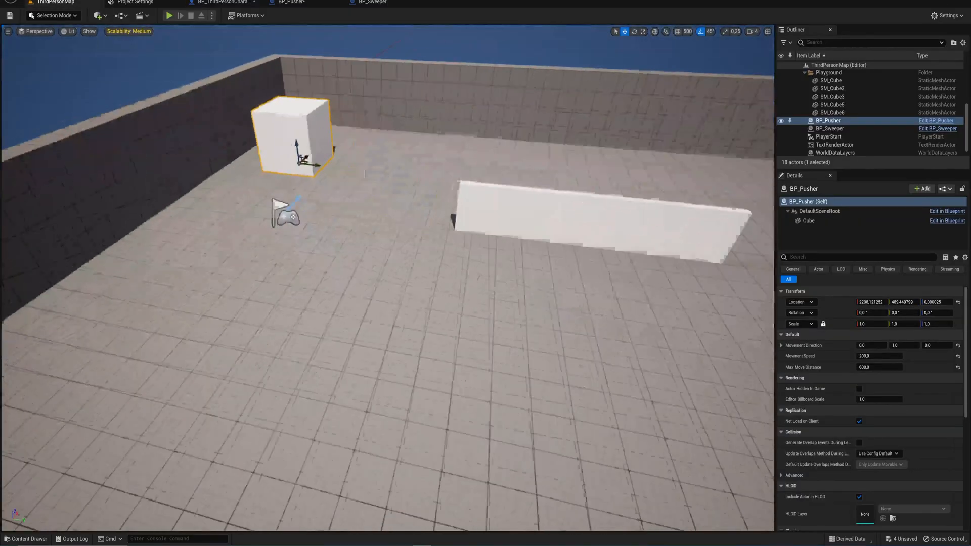
pyautogui.hotkey('ctrl', 'space')
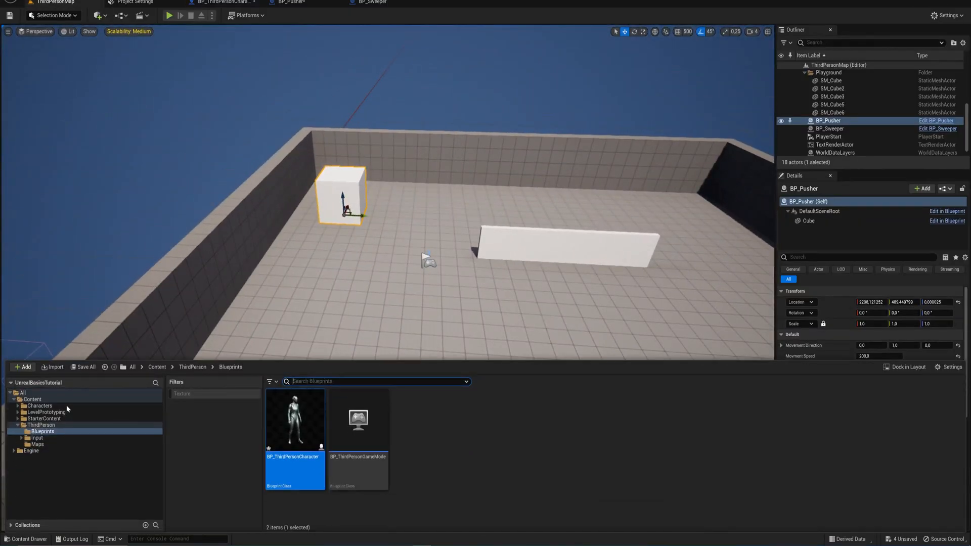
pyautogui.click(33, 399)
pyautogui.rightClick(673, 440)
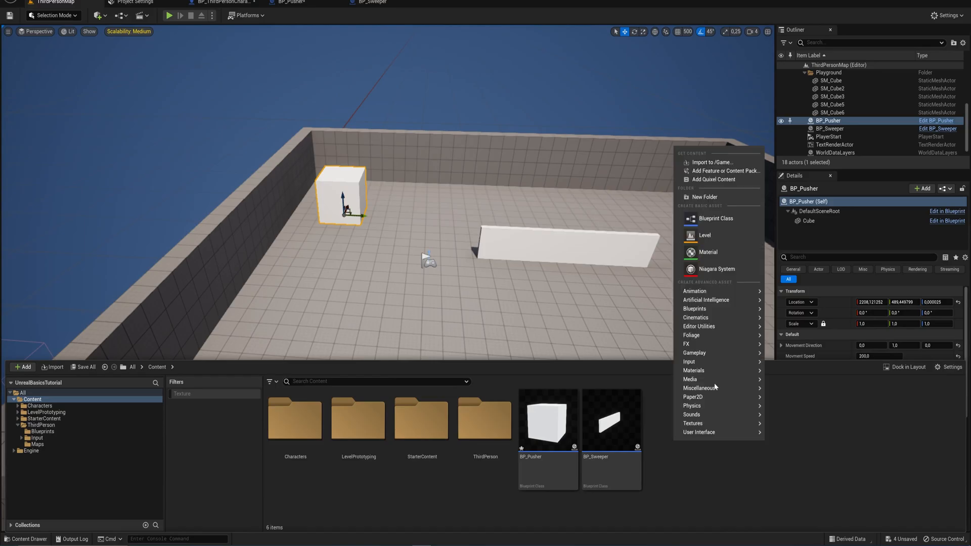
pyautogui.click(718, 219)
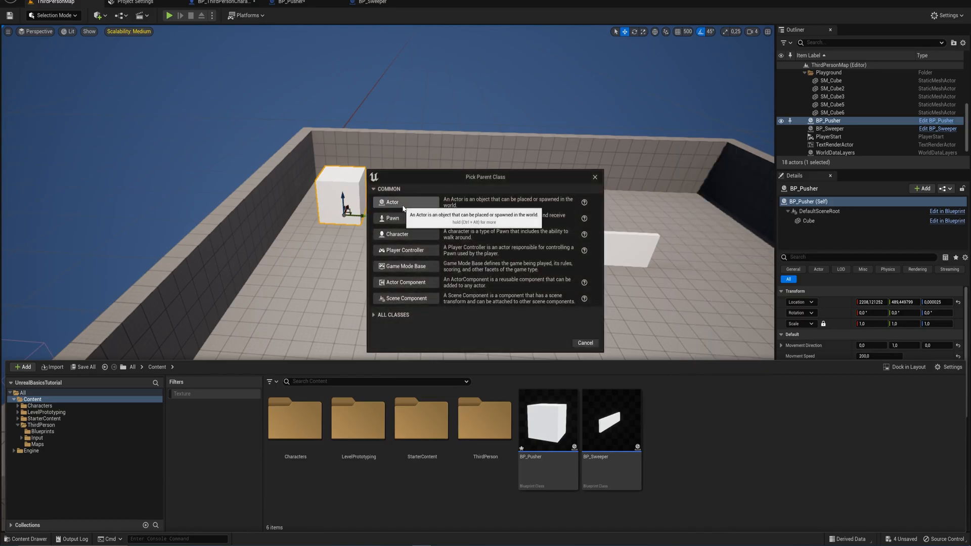
pyautogui.click(403, 202)
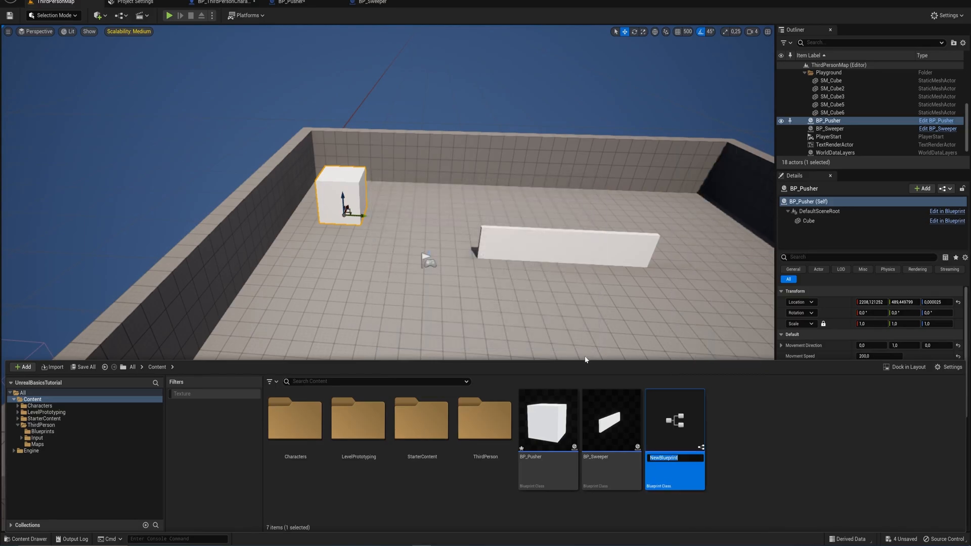
pyautogui.write('Bp_Coin')
pyautogui.press('Return')
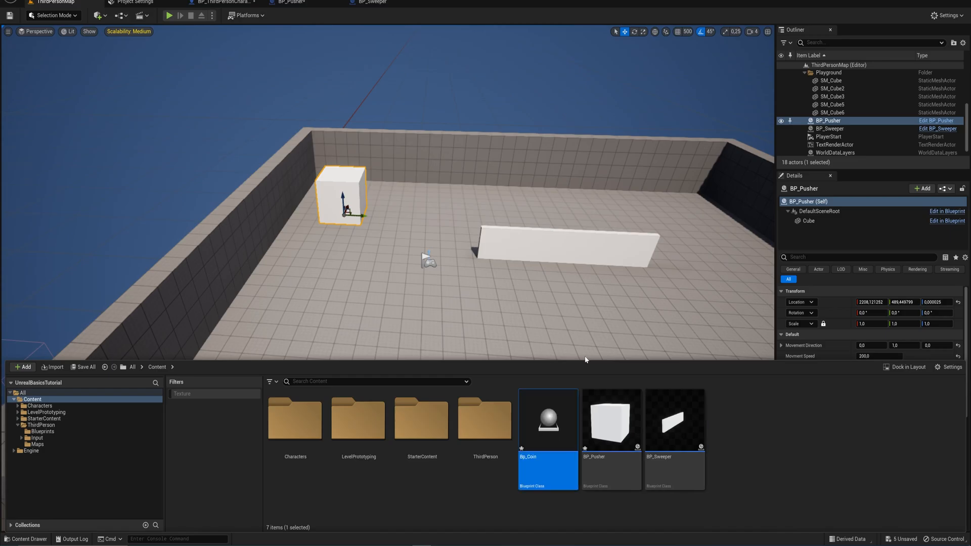
pyautogui.doubleClick(548, 419)
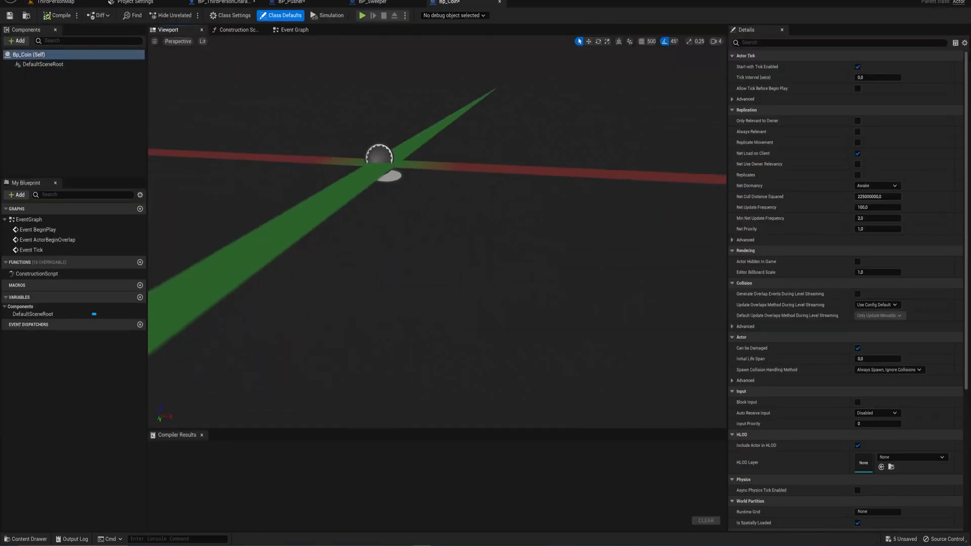
# Add a Sphere mesh component to Bp_Coin and attach a Sphere Collision component beneath it.
pyautogui.click(17, 41)
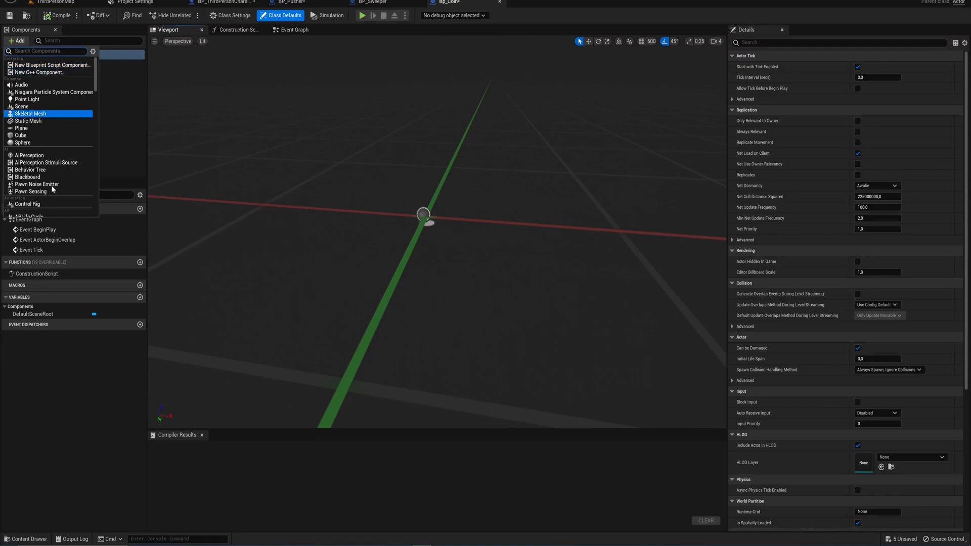
pyautogui.click(31, 142)
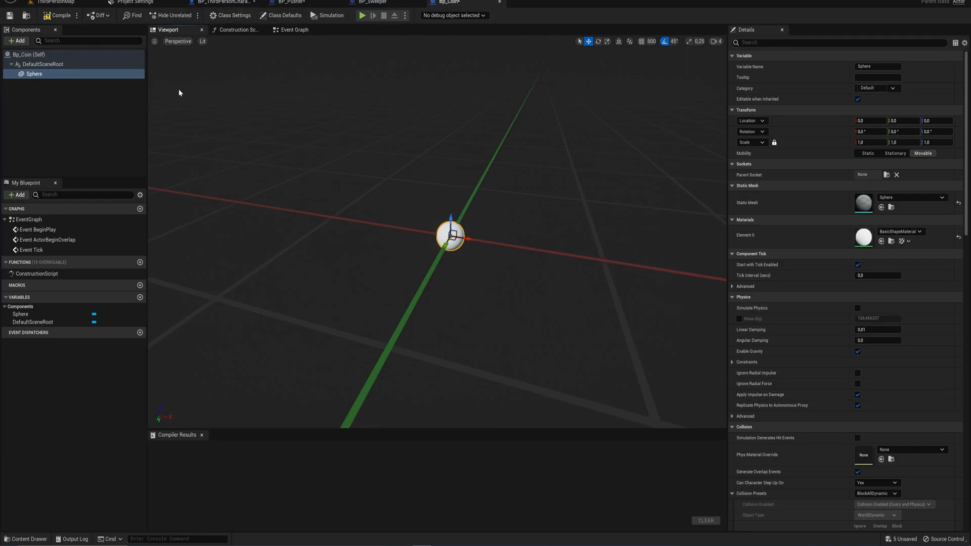
pyautogui.click(19, 41)
pyautogui.write('sp')
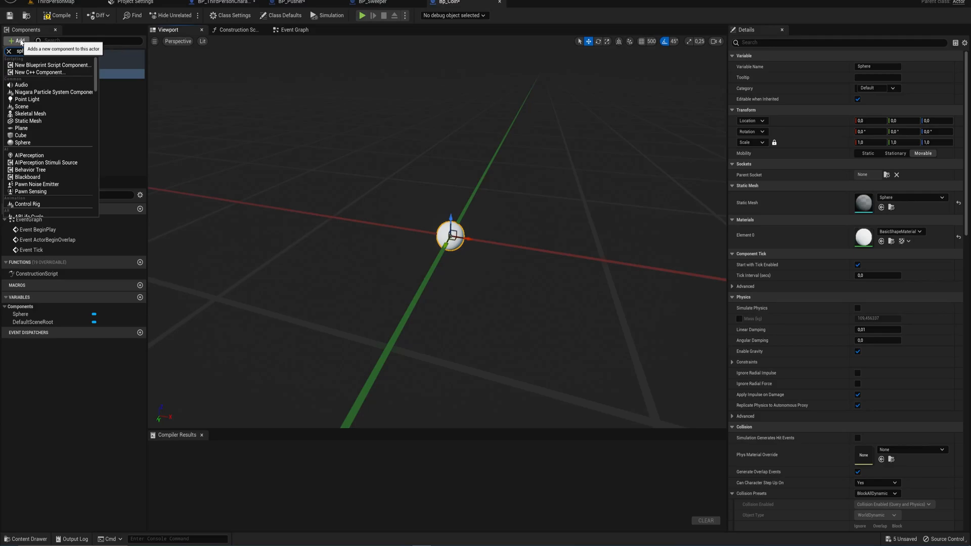
pyautogui.write('here')
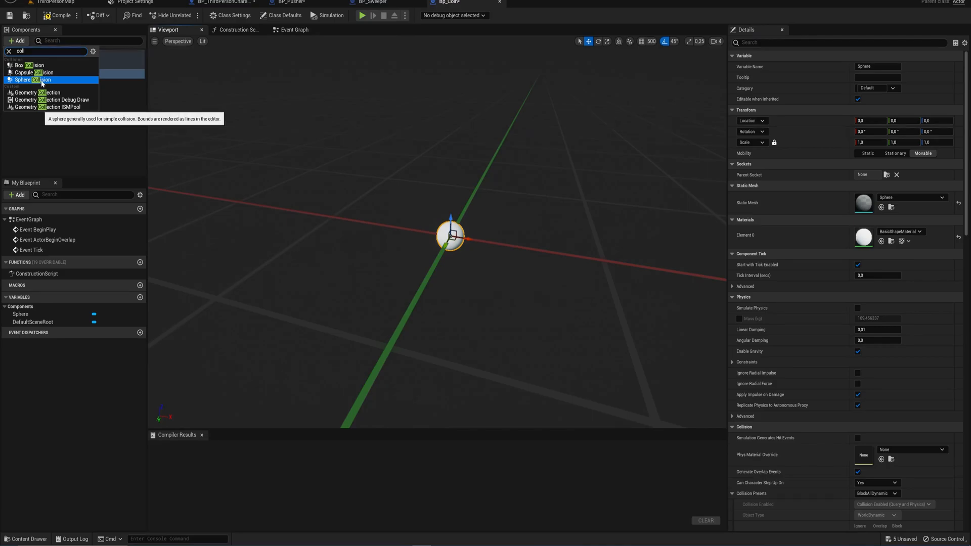
pyautogui.click(35, 80)
# Set the Sphere Collision component's radius to about 64 so it slightly exceeds the visible sphere mesh.
pyautogui.moveTo(316, 195); pyautogui.dragTo(328, 206, button='right')
pyautogui.moveTo(876, 196)
pyautogui.mouseDown()
pyautogui.moveTo(925, 197)
pyautogui.moveTo(862, 197)
pyautogui.mouseUp()
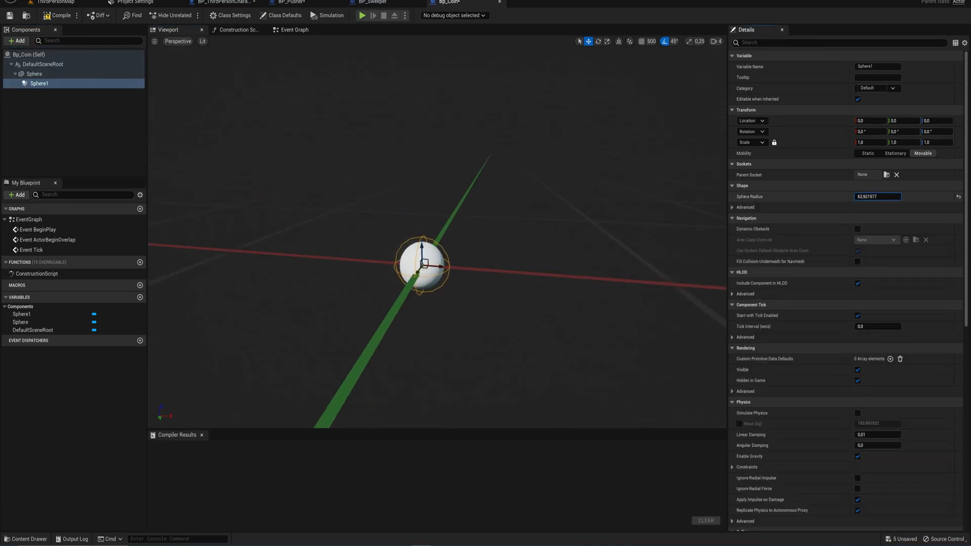
pyautogui.moveTo(516, 212); pyautogui.dragTo(384, 223, button='right')
pyautogui.moveTo(591, 238); pyautogui.dragTo(588, 235, button='right')
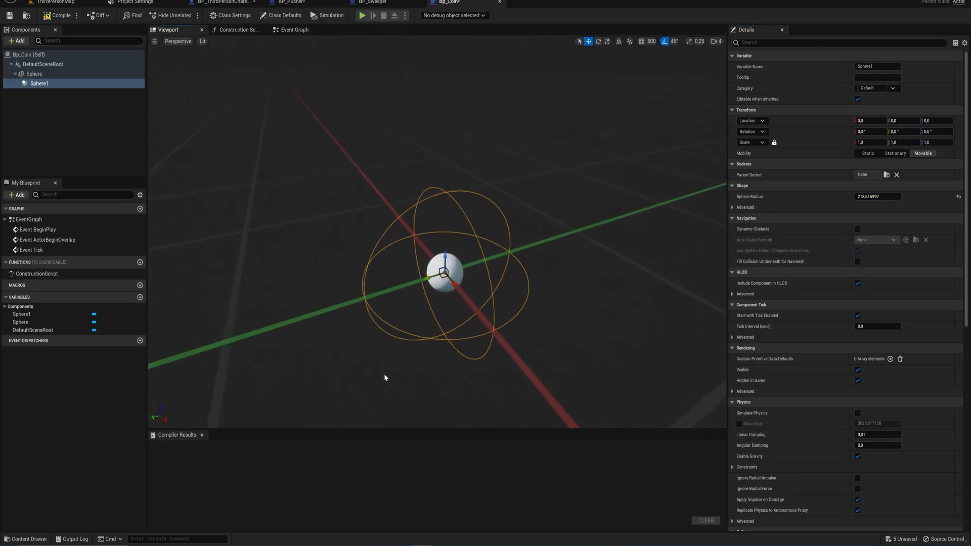
pyautogui.moveTo(877, 197); pyautogui.dragTo(830, 197)
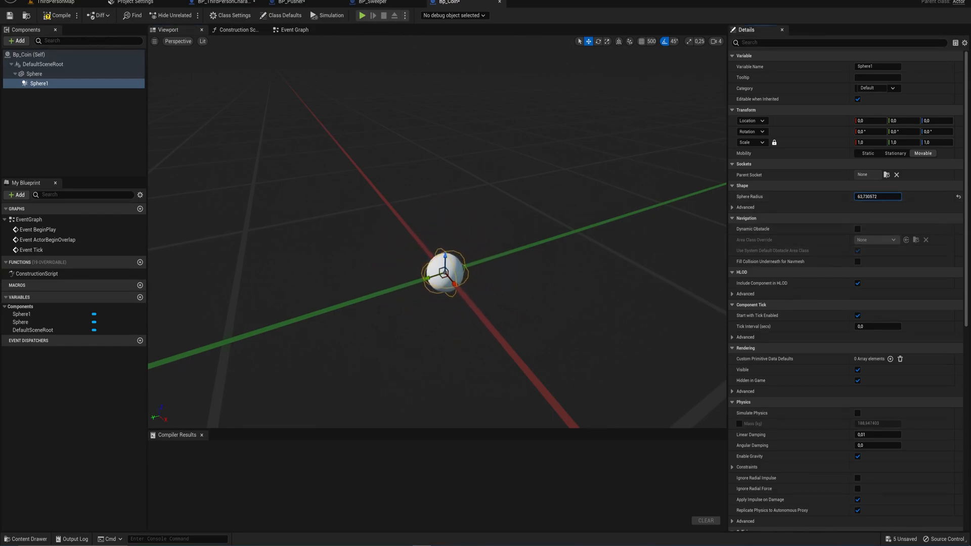
# Examine the collision preset and object responses of Bp_Coin's Sphere Collision component.
pyautogui.scroll(-4, 877, 196)
pyautogui.scroll(-3, 970, 344)
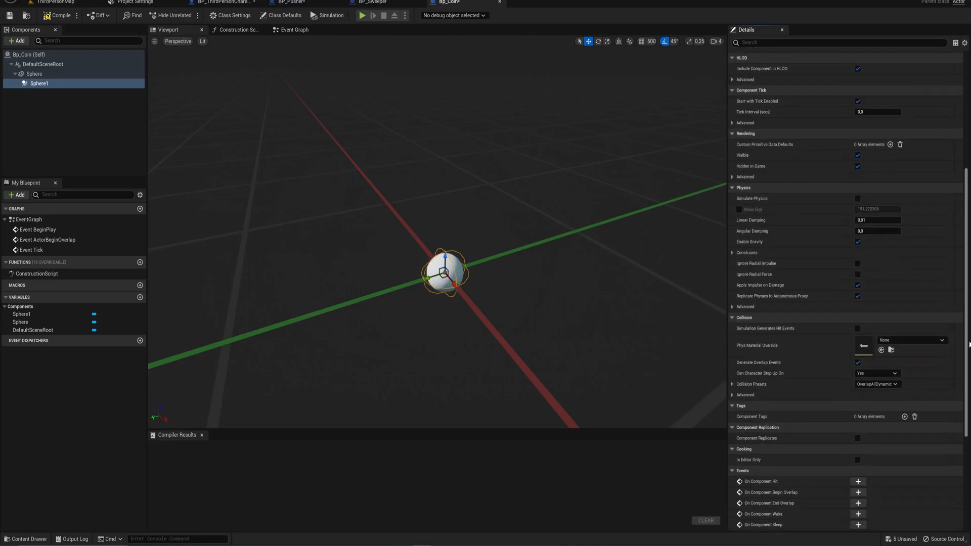
pyautogui.scroll(-3, 969, 345)
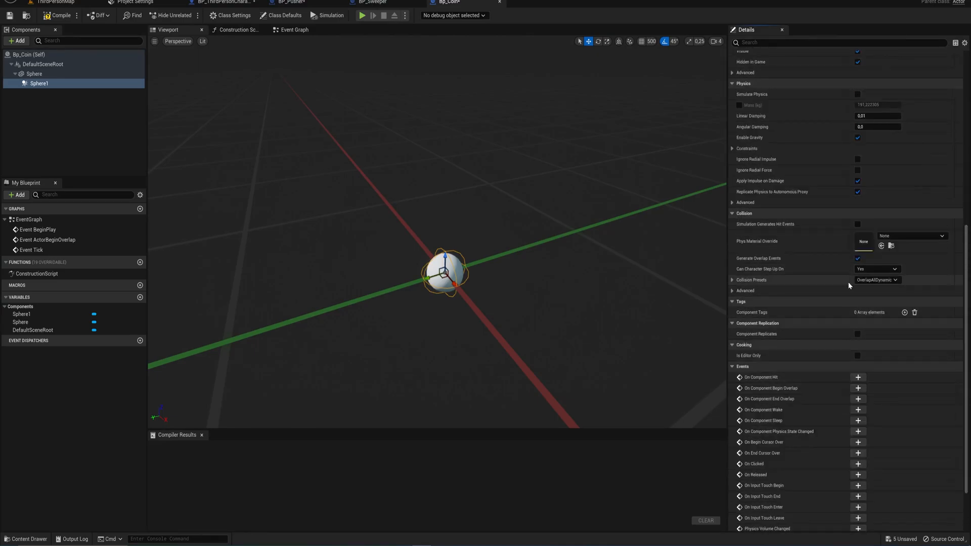
pyautogui.click(732, 280)
pyautogui.scroll(-3, 909, 251)
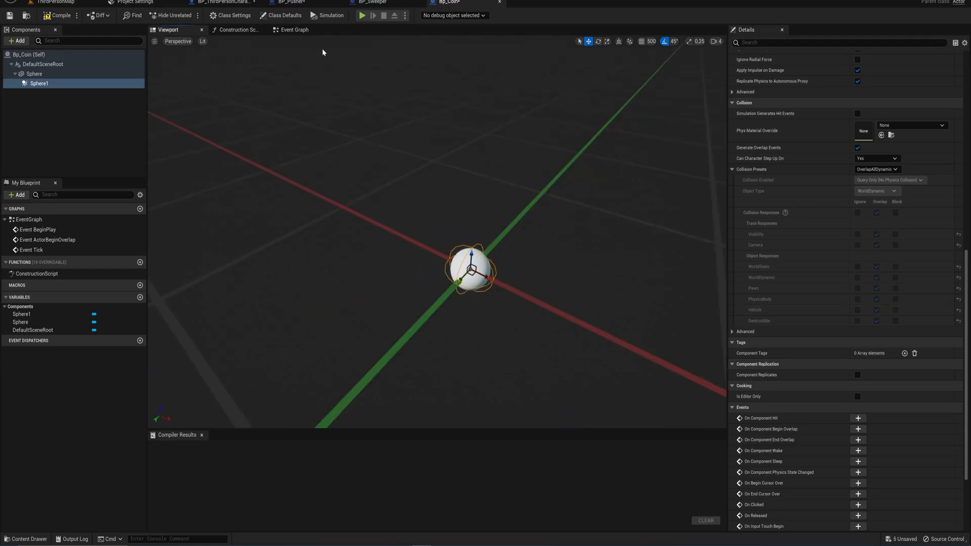
# Create an instance-editable Integer variable named Coins in BP_ThirdPersonCharacter.
pyautogui.click(206, 5)
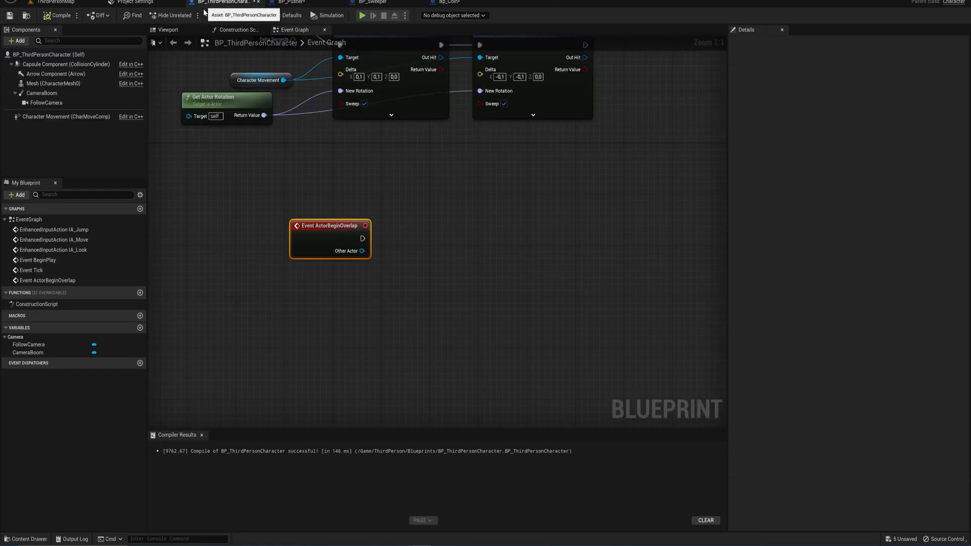
pyautogui.click(140, 327)
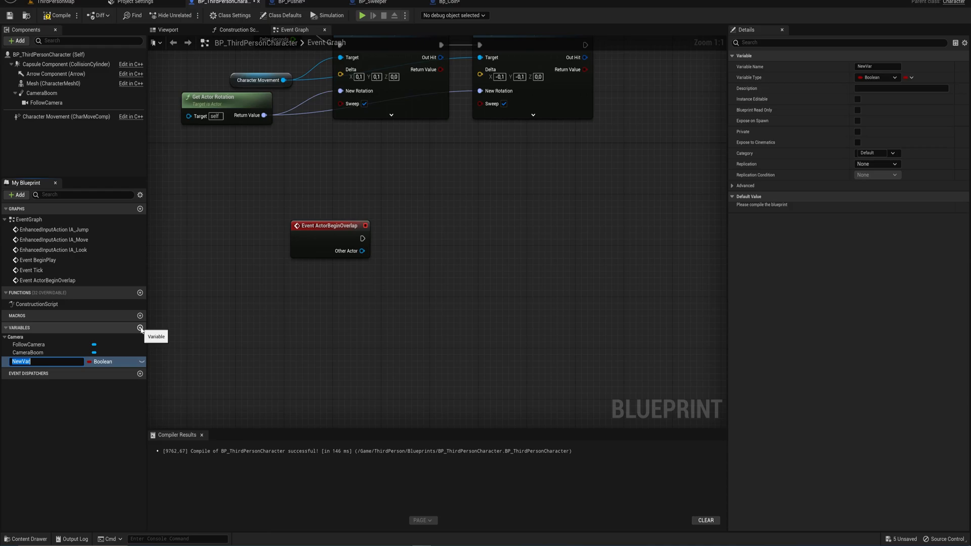
pyautogui.write('Coins')
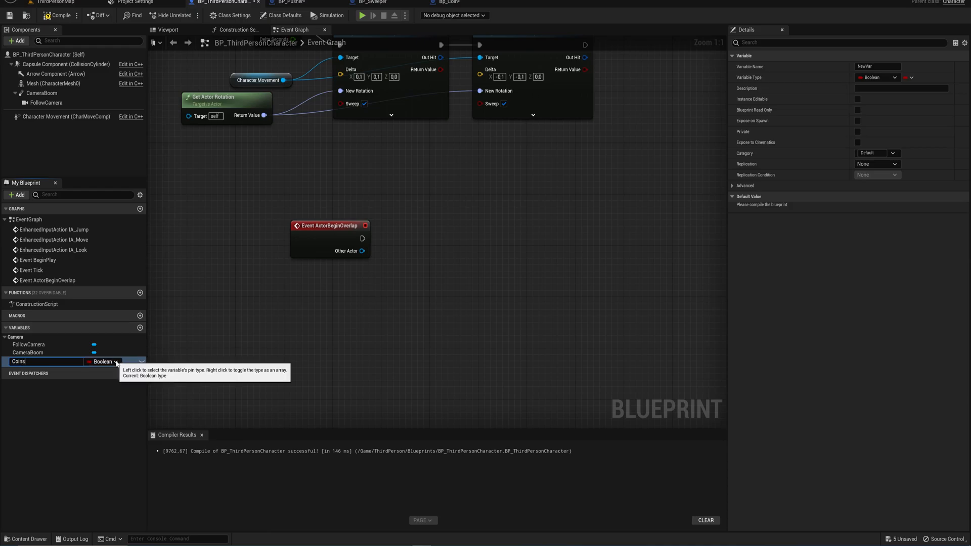
pyautogui.press('Return')
pyautogui.click(101, 362)
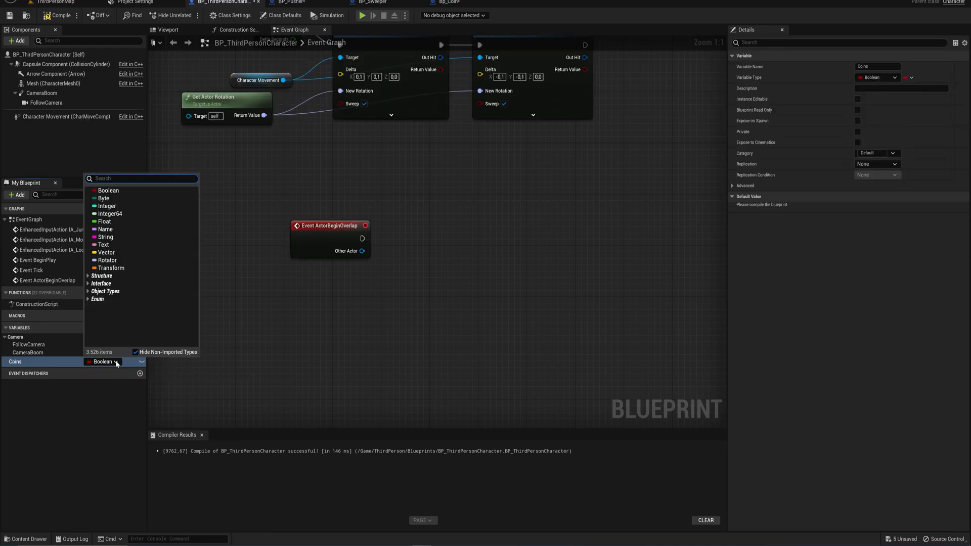
pyautogui.click(107, 206)
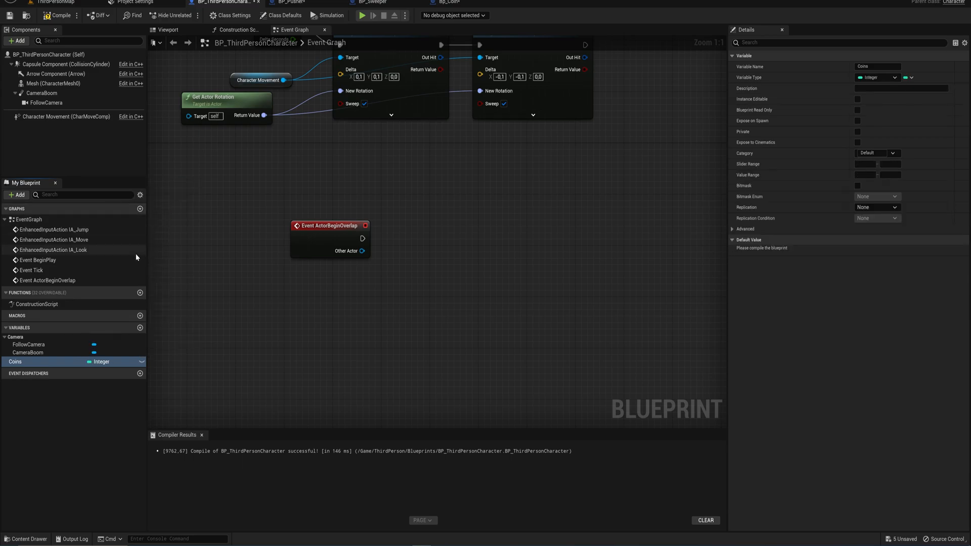
pyautogui.click(142, 363)
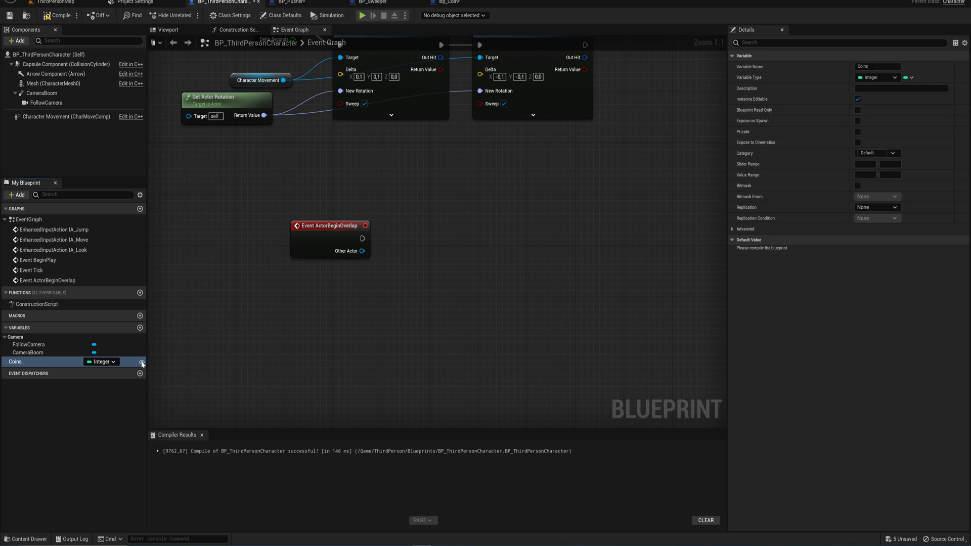
# Delete Event BeginPlay and Event Tick from Bp_Coin's event graph.
pyautogui.click(50, 12)
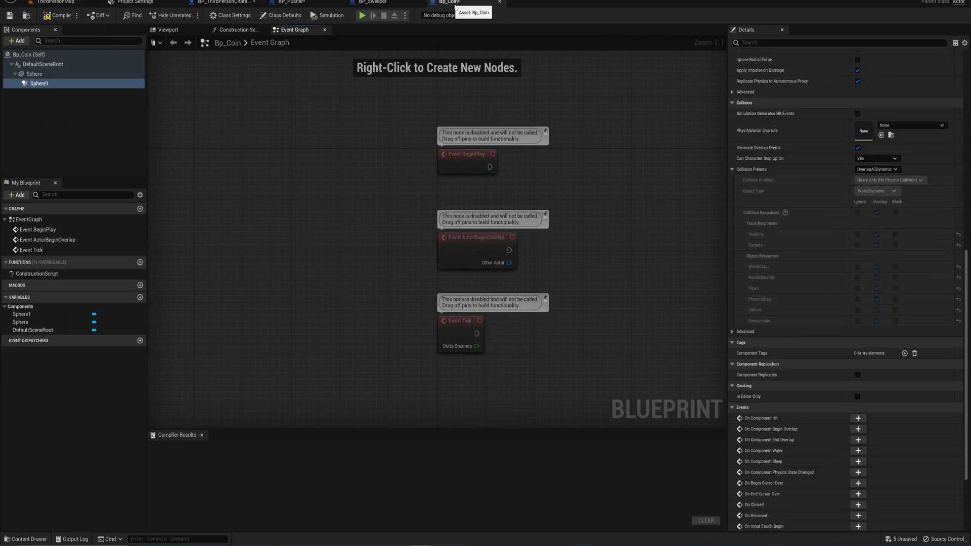
pyautogui.moveTo(598, 216); pyautogui.dragTo(538, 200, button='right')
pyautogui.moveTo(494, 175); pyautogui.dragTo(326, 102)
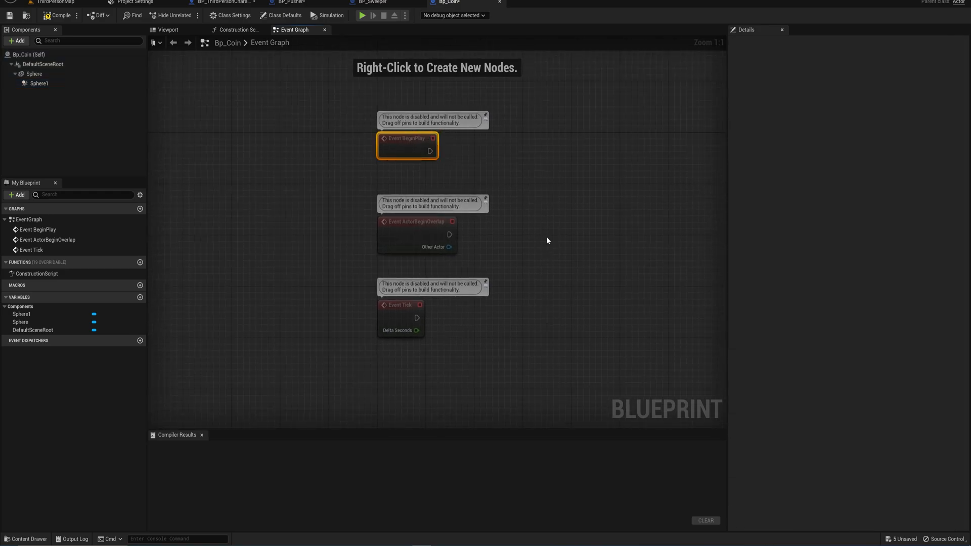
pyautogui.press('Delete')
pyautogui.moveTo(457, 401); pyautogui.dragTo(327, 305)
pyautogui.press('Delete')
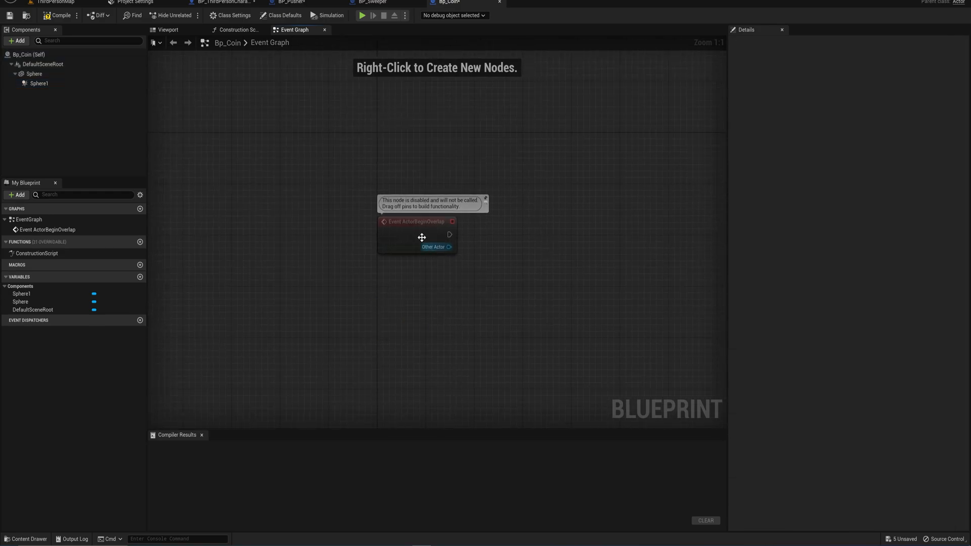
# Connect Bp_Coin's Event ActorBeginOverlap to a Destroy Actor node targeting self and align the node beside the event.
pyautogui.moveTo(425, 245); pyautogui.dragTo(395, 244)
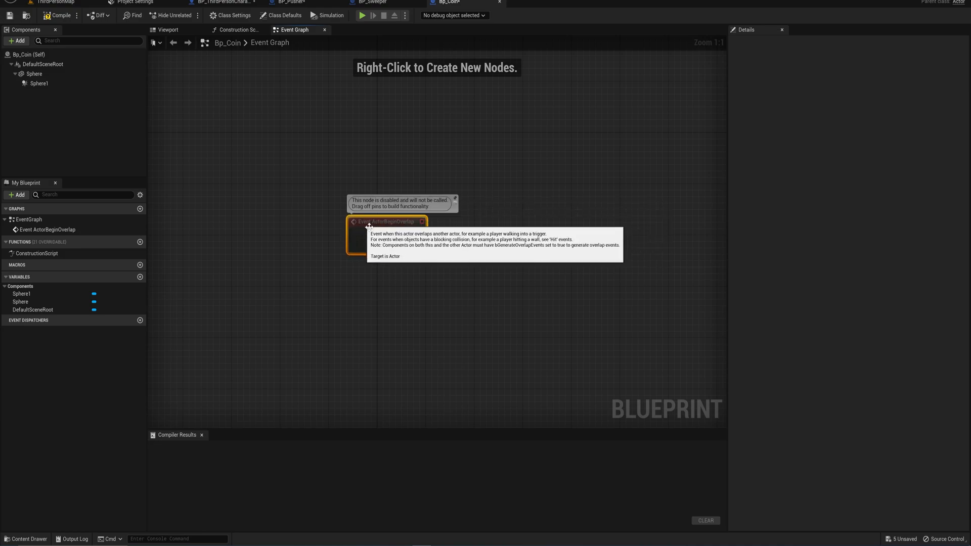
pyautogui.moveTo(453, 260); pyautogui.dragTo(384, 256, button='right')
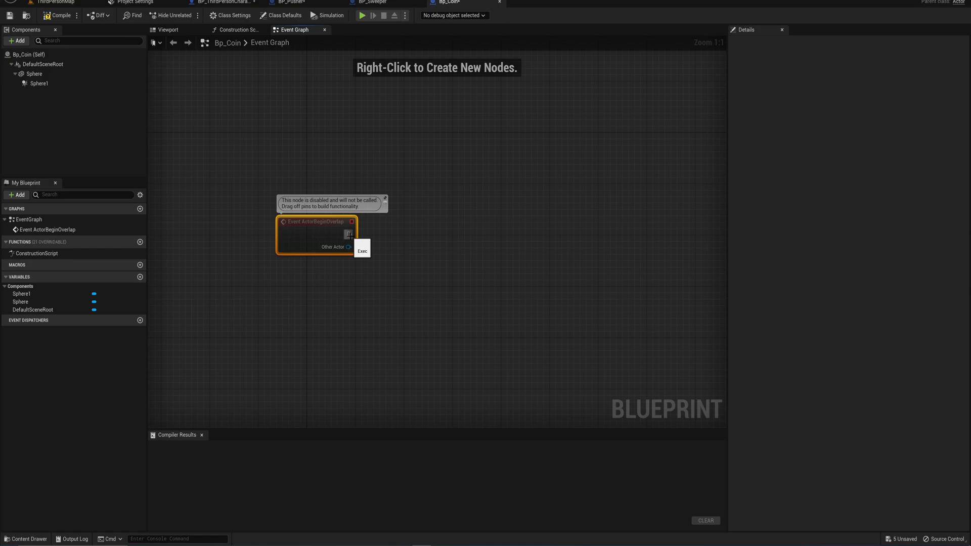
pyautogui.moveTo(348, 235); pyautogui.dragTo(395, 229)
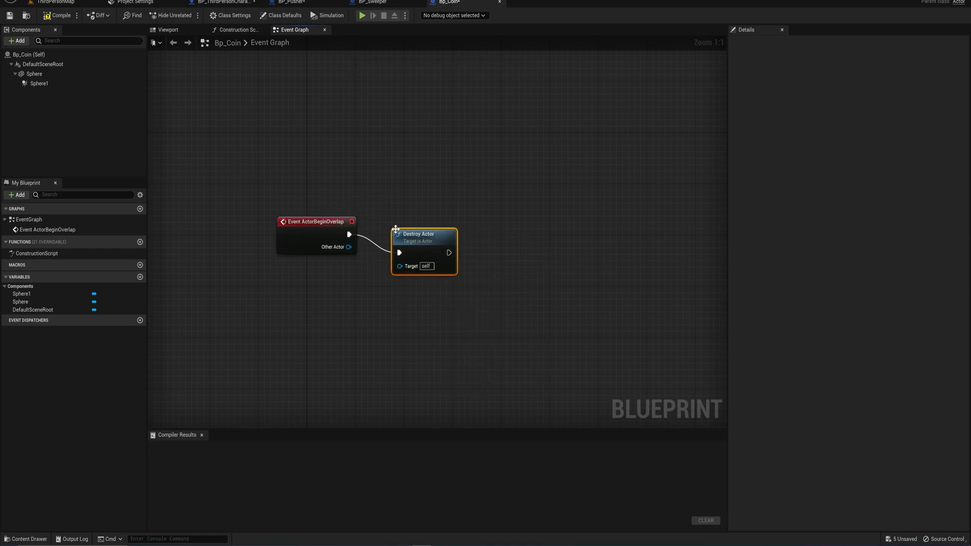
pyautogui.moveTo(410, 250); pyautogui.dragTo(441, 237)
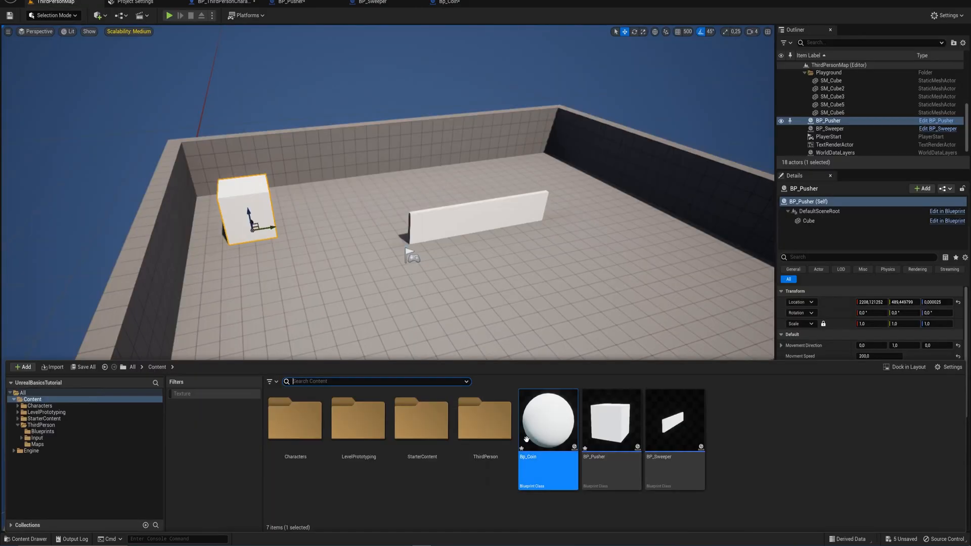
# Place a Bp_Coin in ThirdPersonMap and duplicate it until five coins are spread across the floor.
pyautogui.moveTo(552, 411); pyautogui.dragTo(352, 260)
pyautogui.moveTo(390, 261); pyautogui.dragTo(243, 266, button='right')
pyautogui.keyDown('alt'); pyautogui.moveTo(422, 257); pyautogui.dragTo(523, 275); pyautogui.keyUp('alt')
pyautogui.keyDown('alt'); pyautogui.moveTo(523, 274); pyautogui.dragTo(666, 329); pyautogui.keyUp('alt')
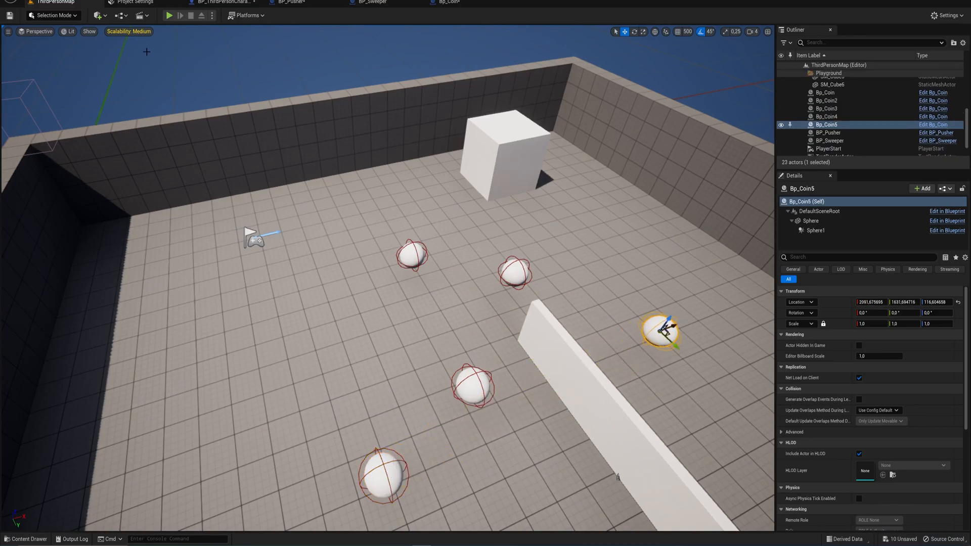
# Play-test the level by running the character into the coins to check their overlap behaviour, and end the session.
pyautogui.click(170, 15)
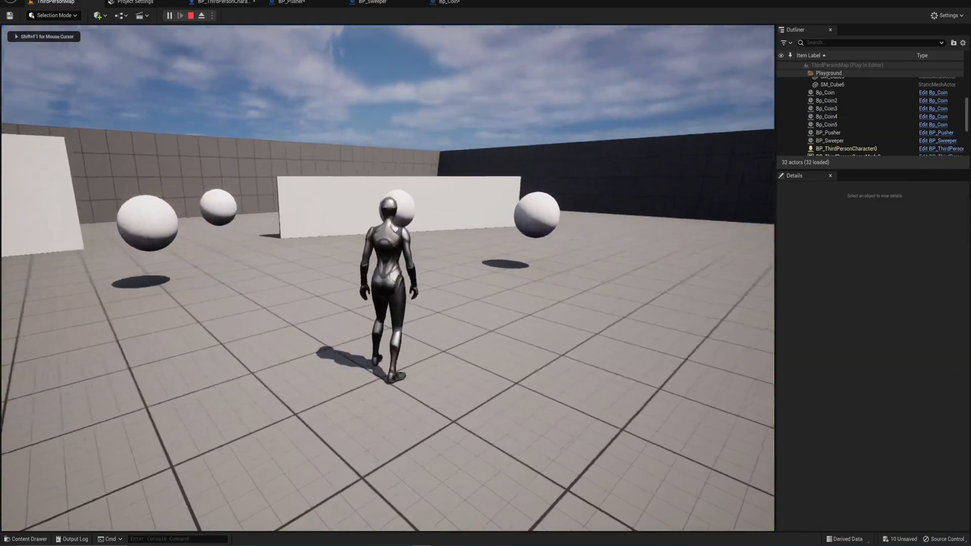
pyautogui.press('w')
pyautogui.press('d')
pyautogui.press('s')
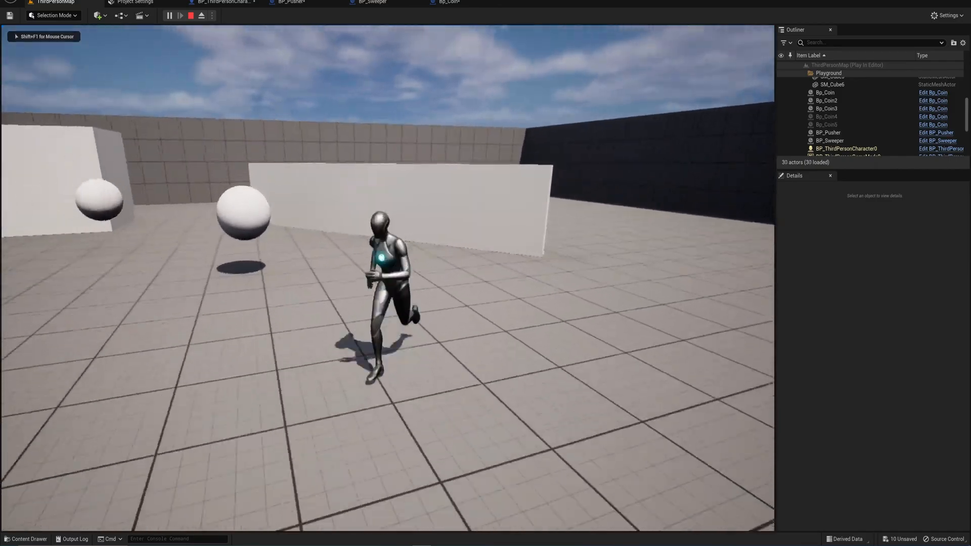
pyautogui.press('a')
pyautogui.press('w')
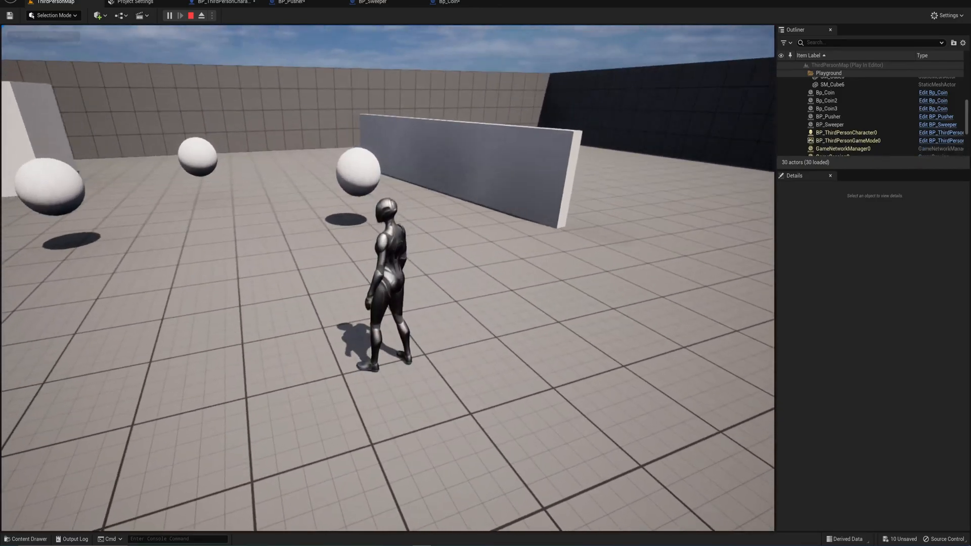
pyautogui.press('w')
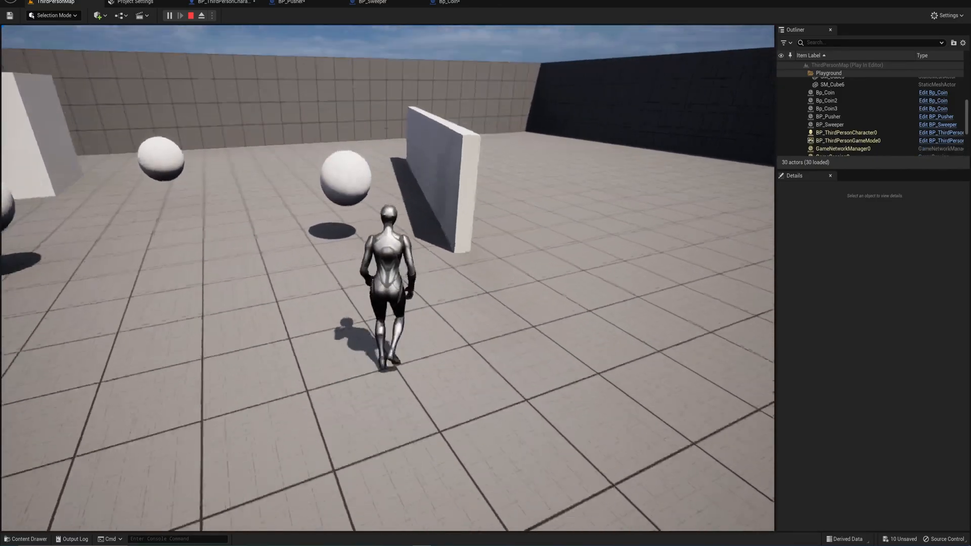
pyautogui.press('w')
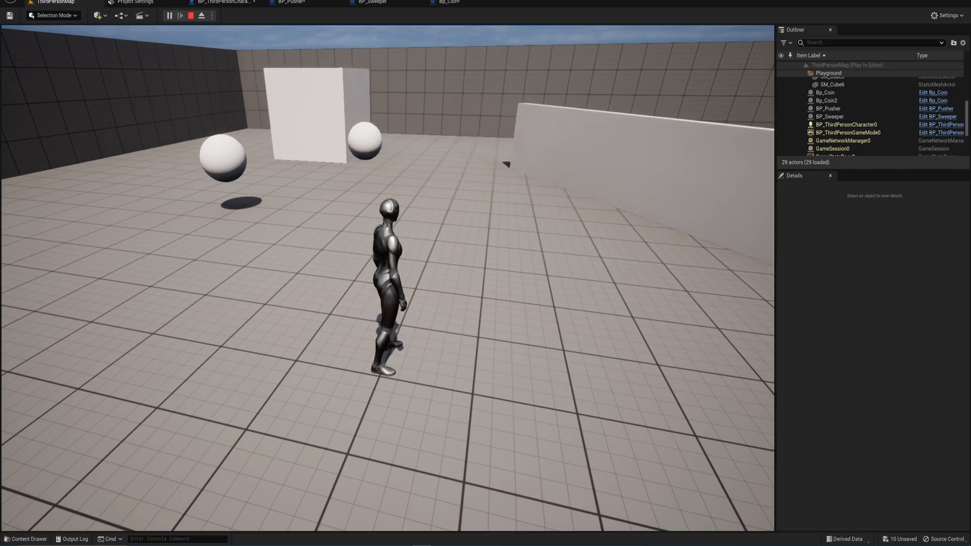
pyautogui.press('w')
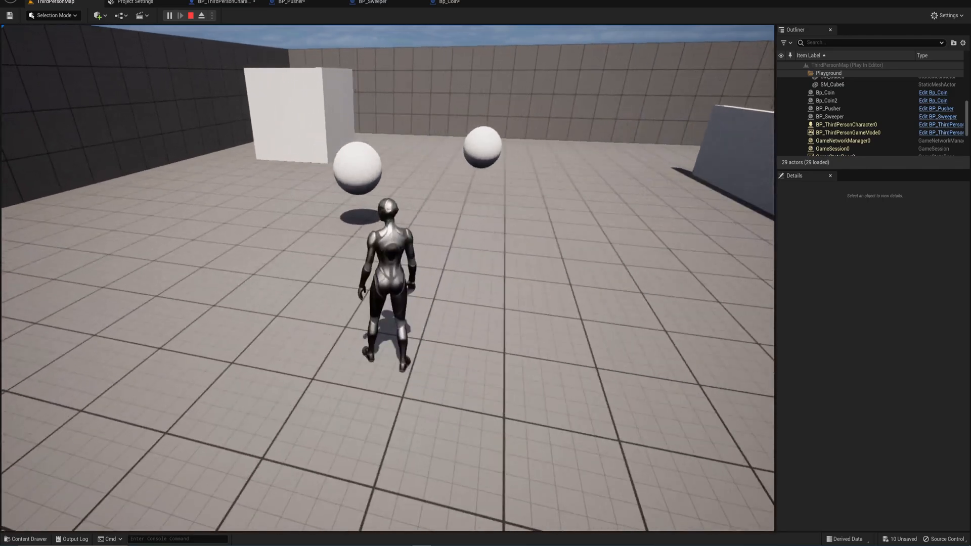
pyautogui.press('Escape')
pyautogui.press('s')
pyautogui.moveTo(459, 259); pyautogui.dragTo(437, 243, button='right')
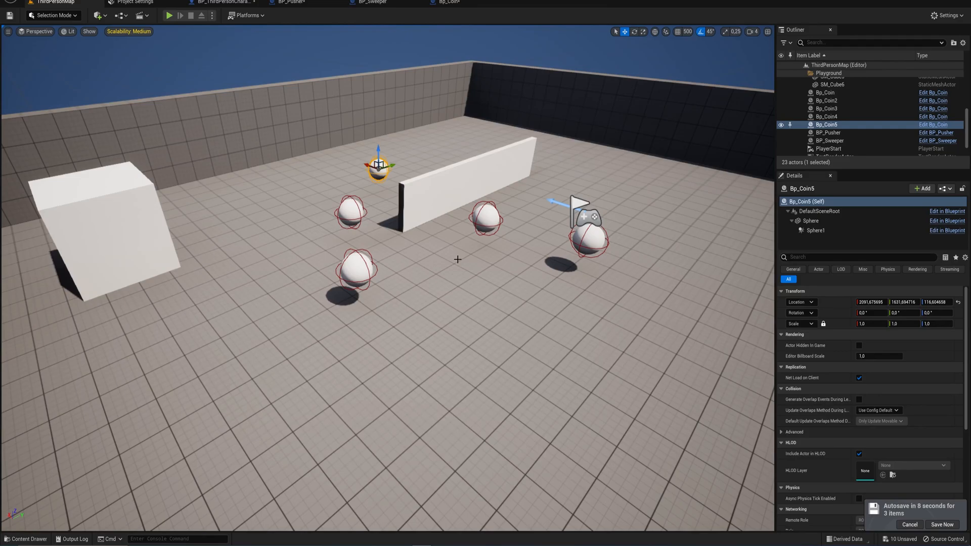
# Insert a Cast To BP_ThirdPersonCharacter node, fed by Other Actor, between Event ActorBeginOverlap and Destroy Actor in Bp_Coin.
pyautogui.click(449, 2)
pyautogui.moveTo(450, 226); pyautogui.dragTo(582, 222)
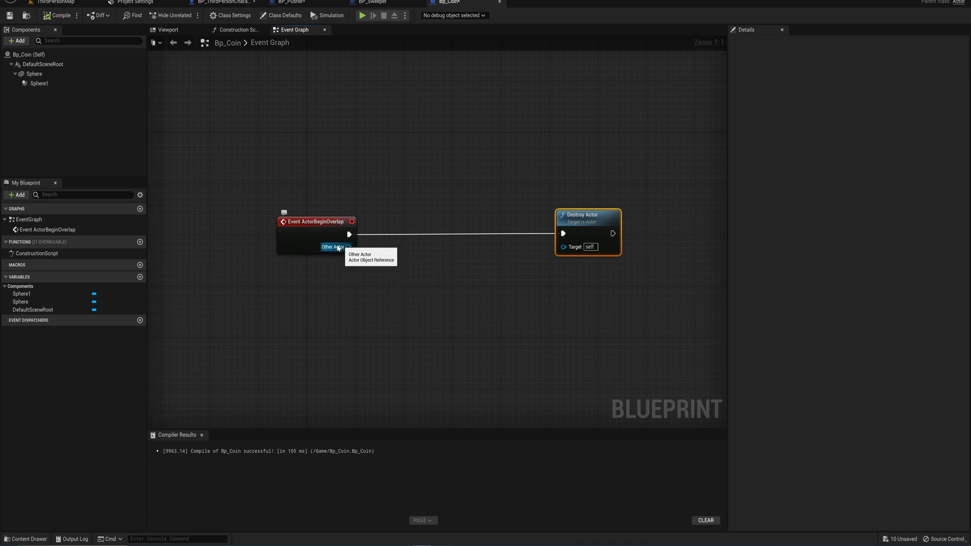
pyautogui.moveTo(260, 188); pyautogui.dragTo(378, 274)
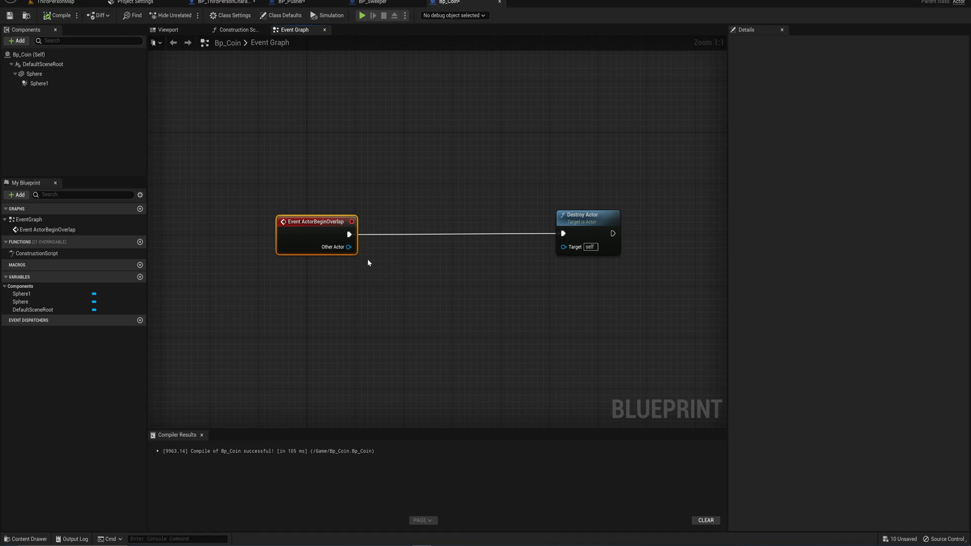
pyautogui.moveTo(348, 247); pyautogui.dragTo(393, 266)
pyautogui.write('cast to thu')
pyautogui.press('BackSpace')
pyautogui.write('ird')
pyautogui.press('Return')
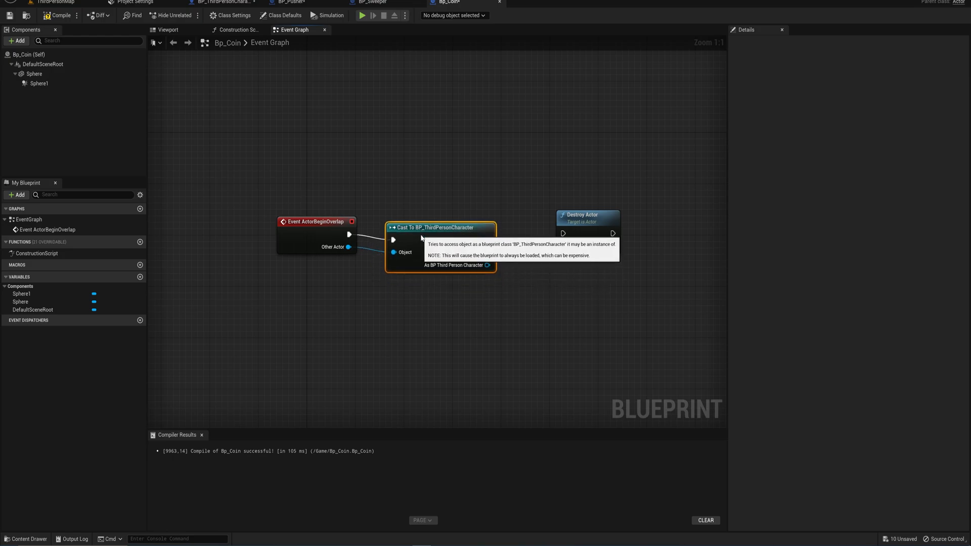
pyautogui.moveTo(524, 256); pyautogui.dragTo(454, 268, button='right')
pyautogui.moveTo(425, 249); pyautogui.dragTo(500, 243)
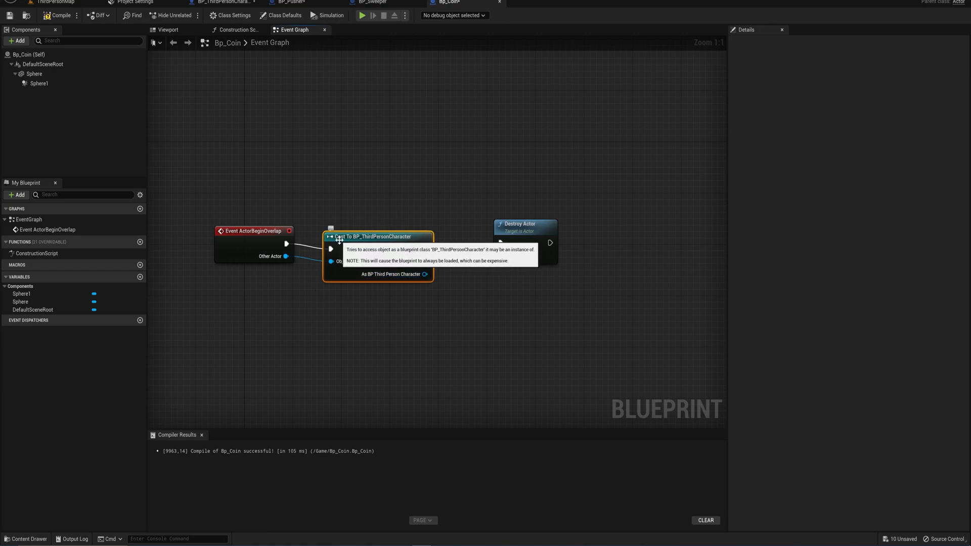
# Get the Coins variable from the cast's As BP Third Person Character output and feed it into an increment (++) node.
pyautogui.moveTo(416, 315); pyautogui.dragTo(388, 317, button='right')
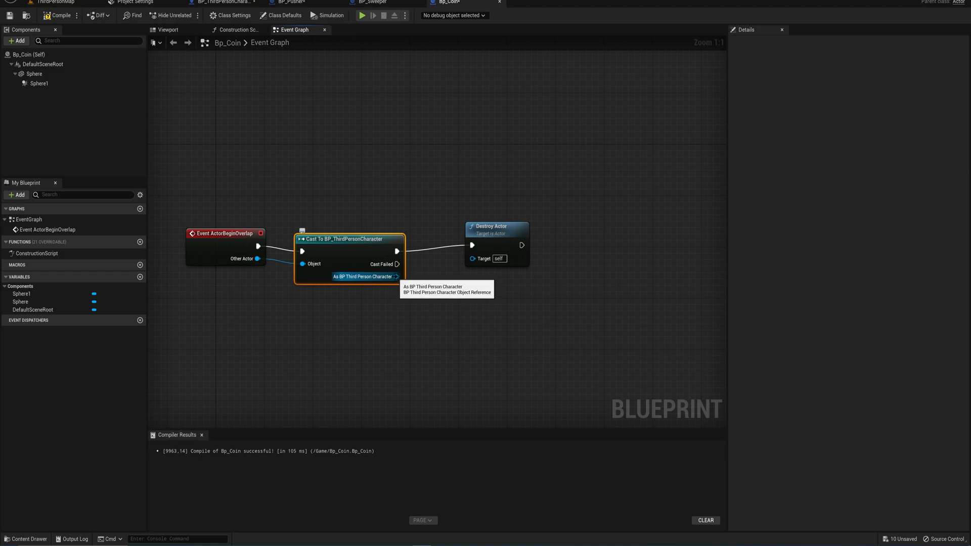
pyautogui.moveTo(394, 280)
pyautogui.mouseDown()
pyautogui.moveTo(407, 288)
pyautogui.moveTo(396, 287)
pyautogui.mouseUp()
pyautogui.write('coin')
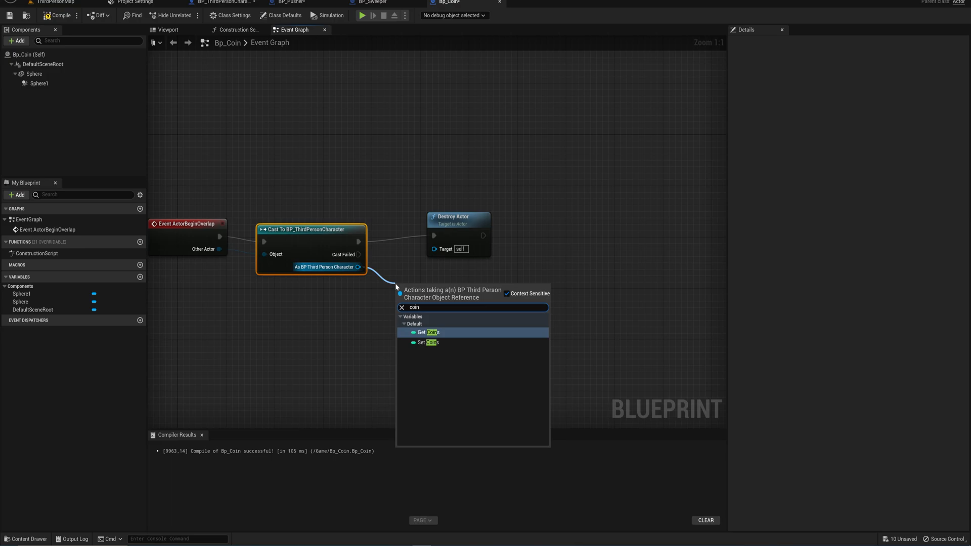
pyautogui.press('Return')
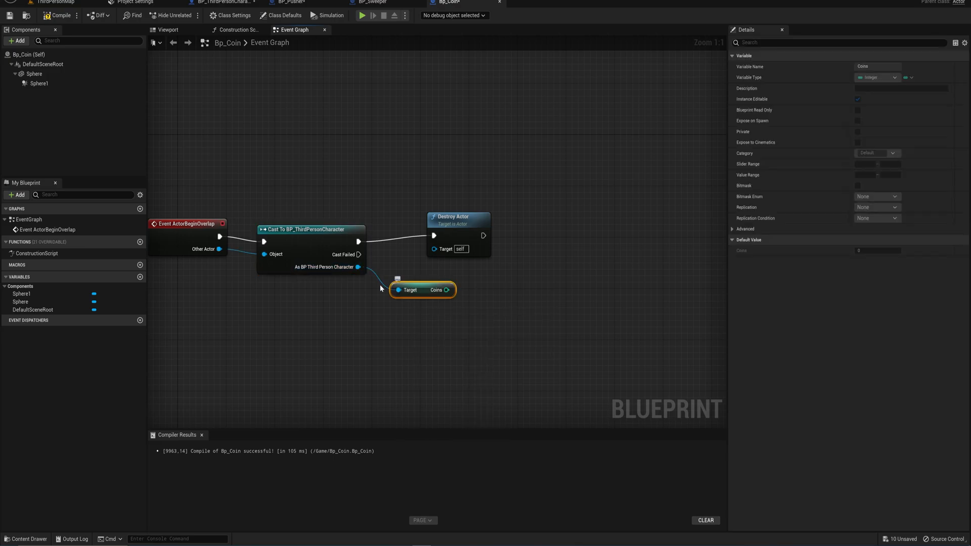
pyautogui.moveTo(447, 289); pyautogui.dragTo(490, 282)
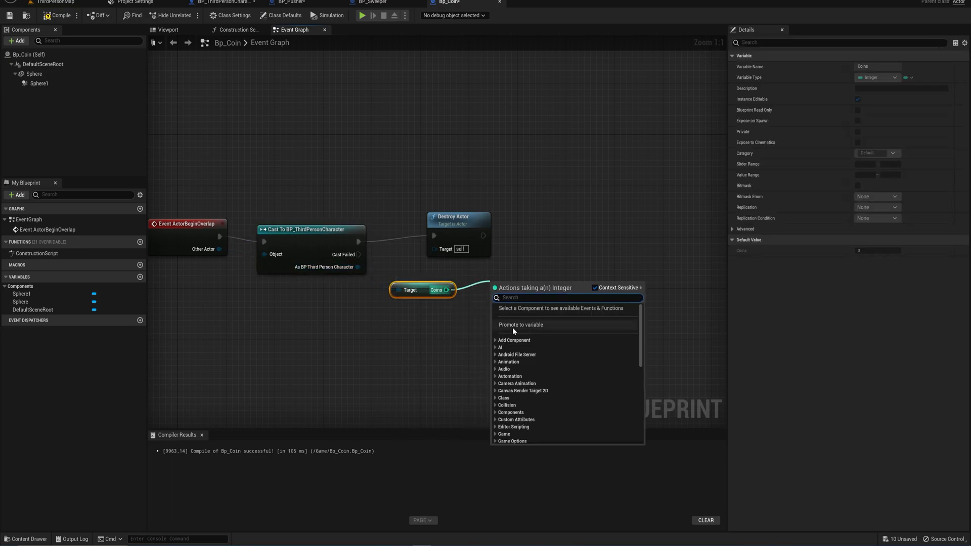
pyautogui.write('++')
pyautogui.press('Return')
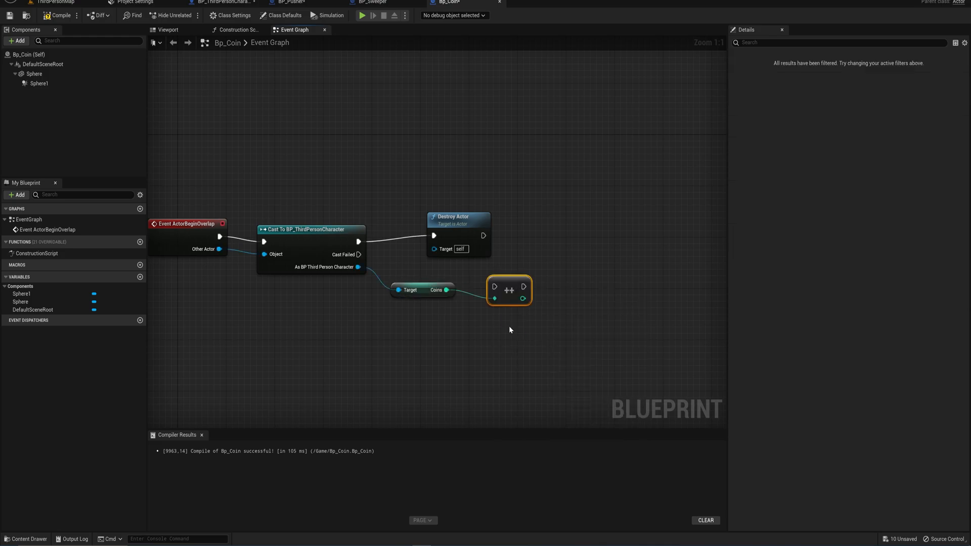
# Make room before Destroy Actor and wire the ++ node's execution between the cast and Destroy Actor.
pyautogui.moveTo(434, 208); pyautogui.dragTo(562, 213)
pyautogui.moveTo(506, 282); pyautogui.dragTo(481, 237)
pyautogui.moveTo(360, 241); pyautogui.dragTo(561, 242)
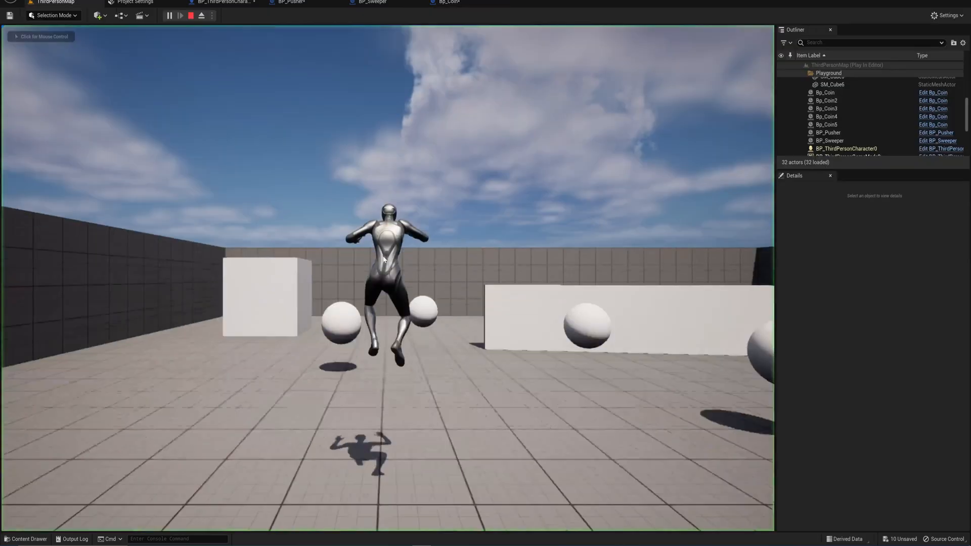
# Play-test ThirdPersonMap by running the character into three of the coins.
pyautogui.press('w')
pyautogui.press('a')
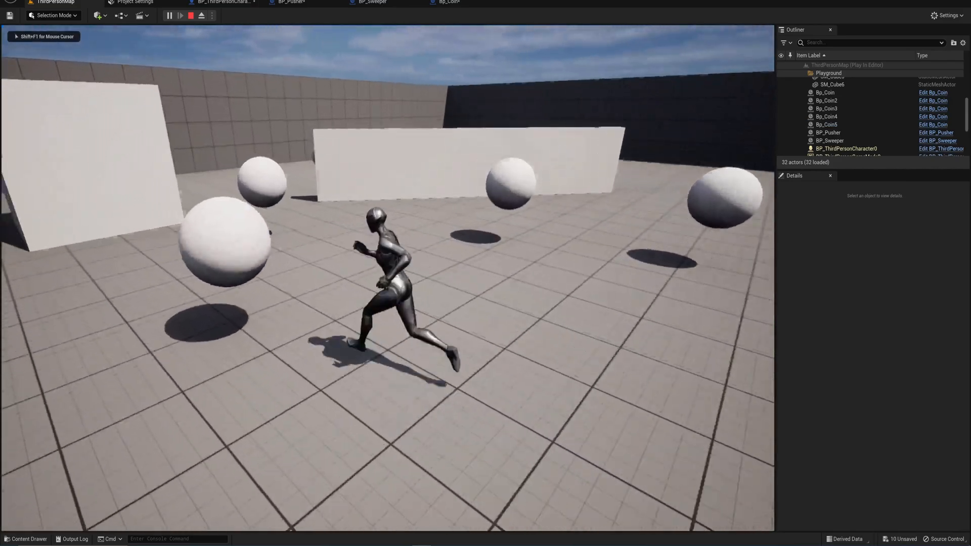
pyautogui.press('d')
pyautogui.press('w')
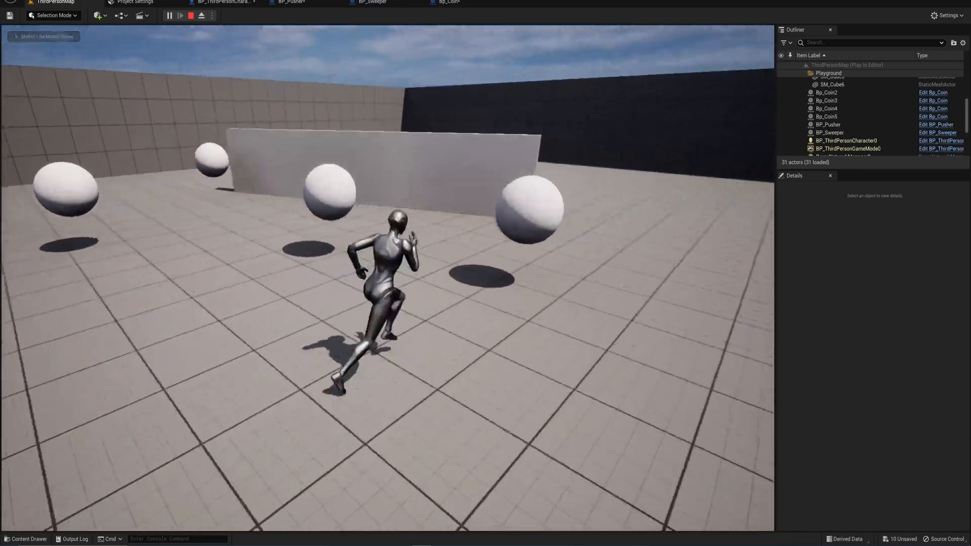
pyautogui.press('s')
pyautogui.press('w')
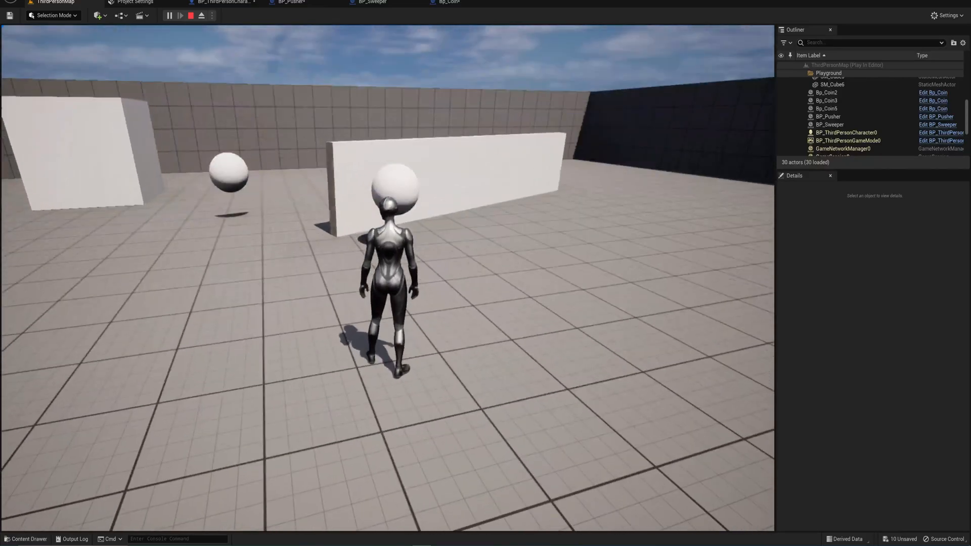
pyautogui.press('w')
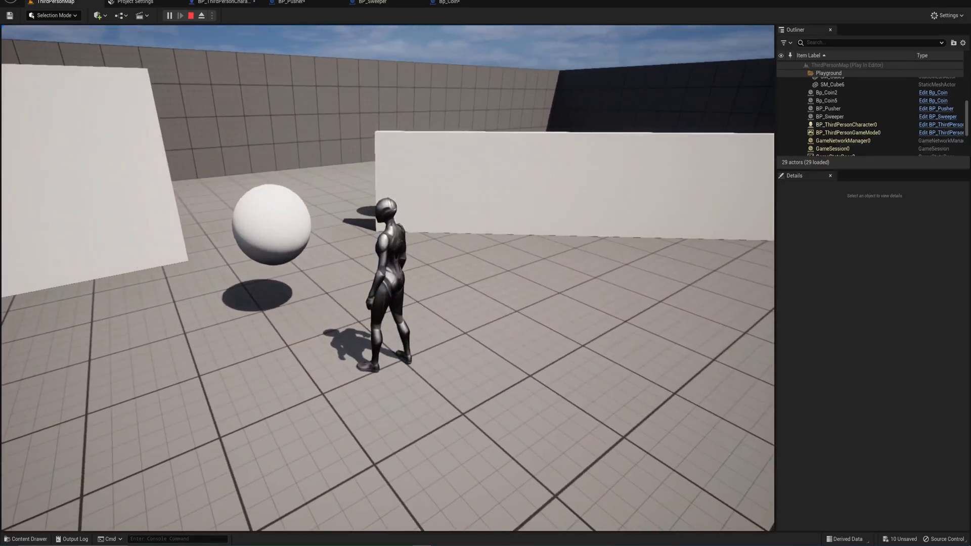
# Eject from the character during play and inspect the Coins value in BP_ThirdPersonCharacter0's details.
pyautogui.press('F8')
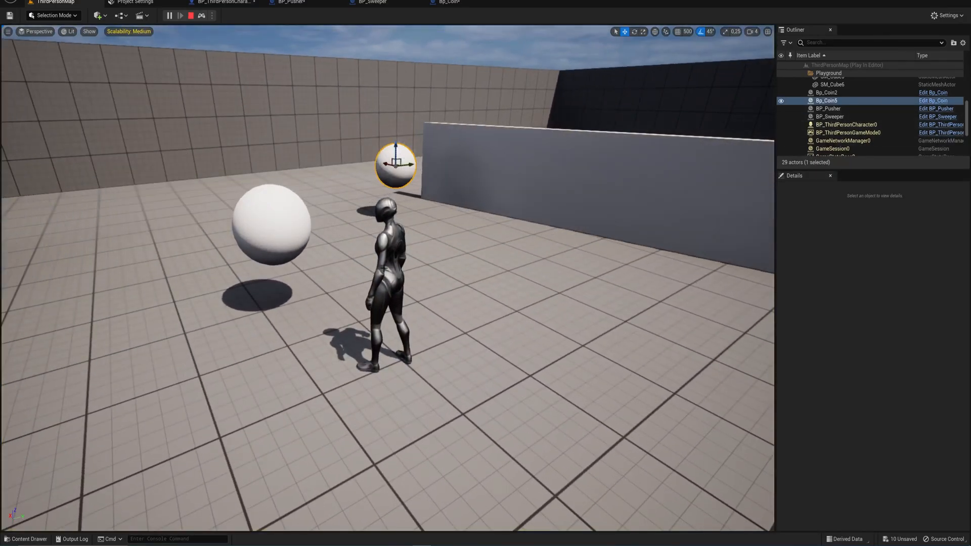
pyautogui.click(384, 268)
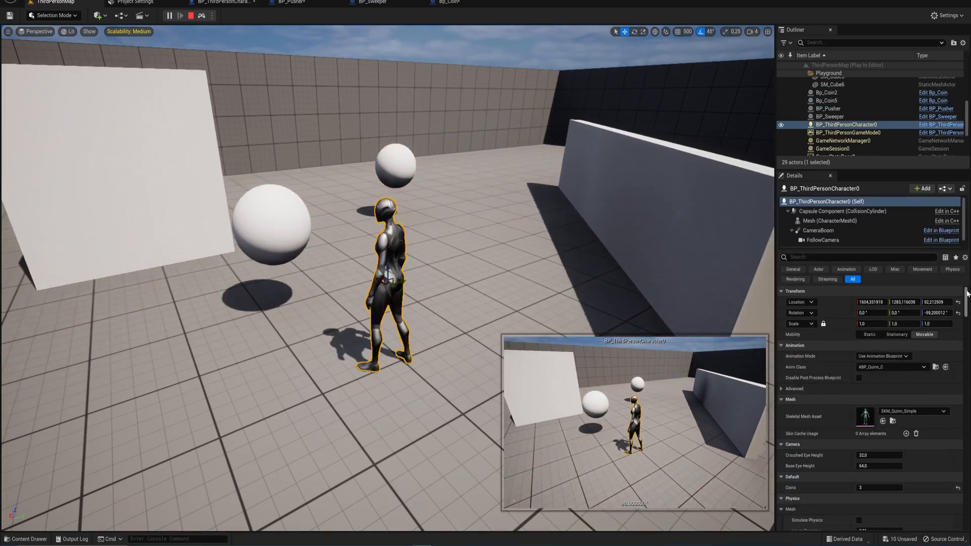
pyautogui.scroll(-8, 967, 292)
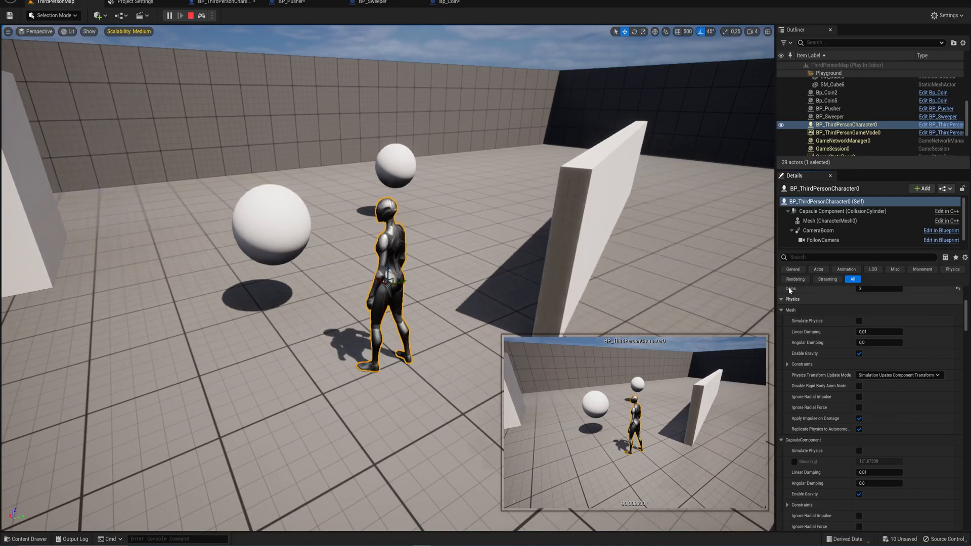
pyautogui.scroll(1, 854, 288)
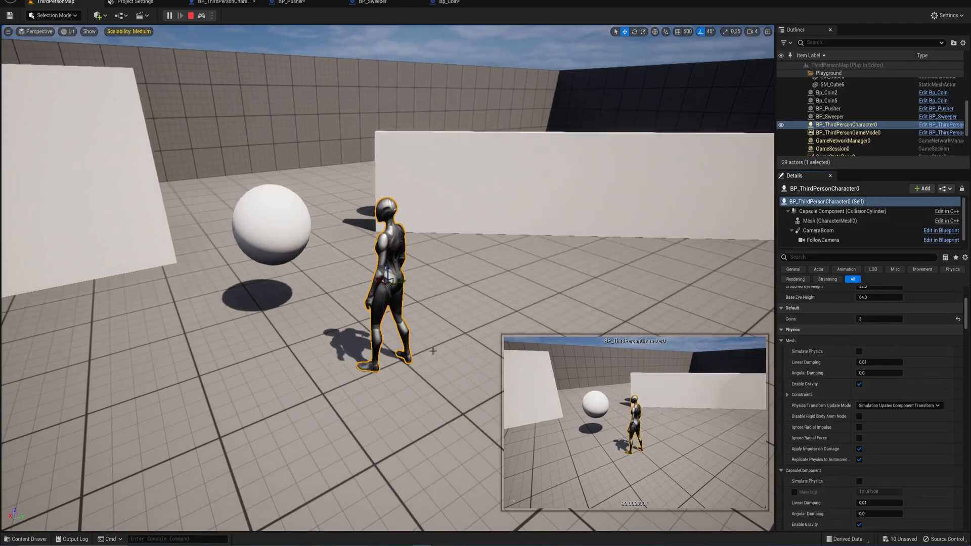
# Possess the character again, collect the remaining two coins while watching the Coins value, and end the play session.
pyautogui.press('F8')
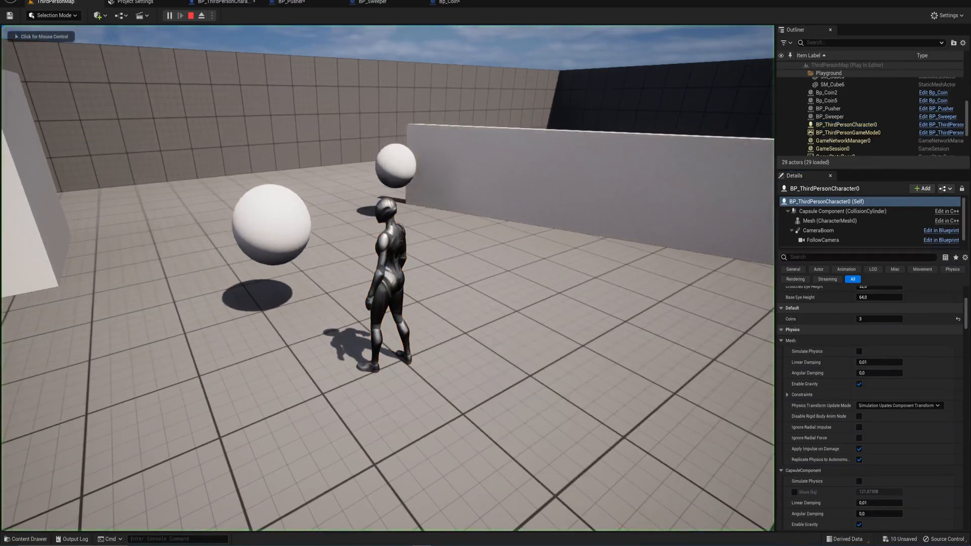
pyautogui.click(388, 279)
pyautogui.press('a')
pyautogui.press('w')
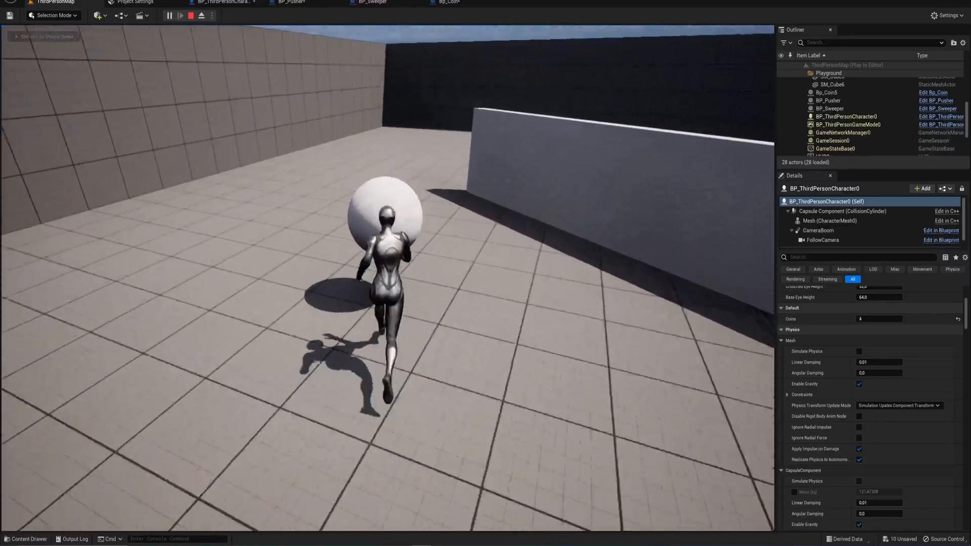
pyautogui.press('d')
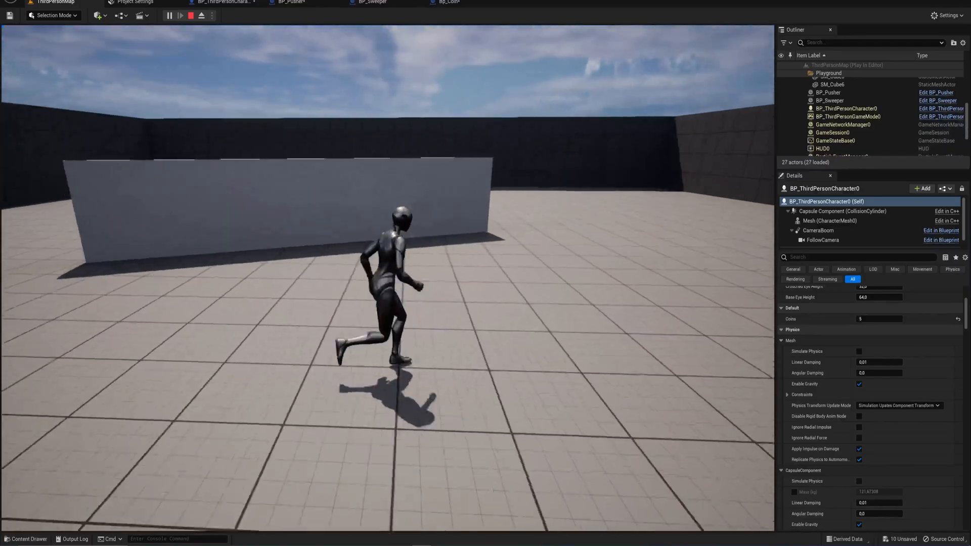
pyautogui.press('w')
pyautogui.press('s')
pyautogui.press('d')
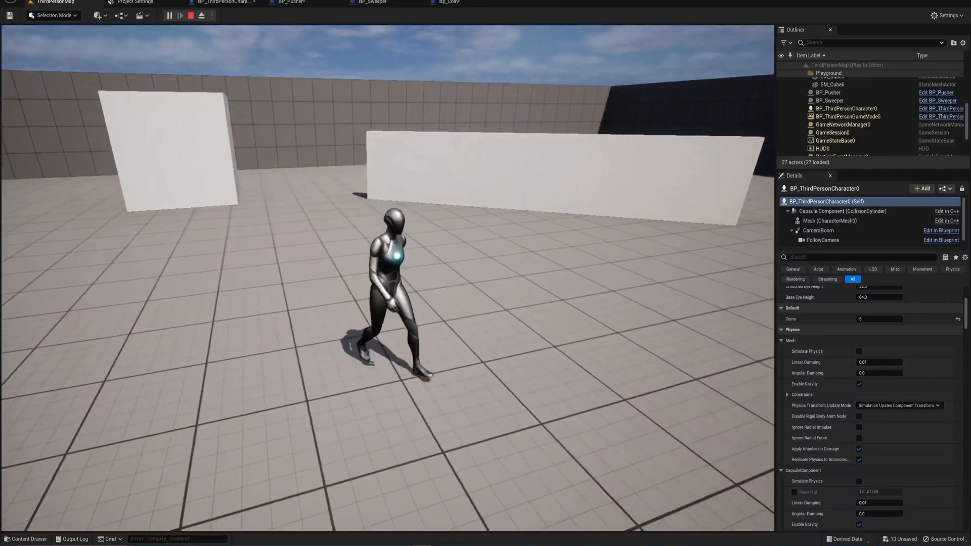
pyautogui.press('Escape')
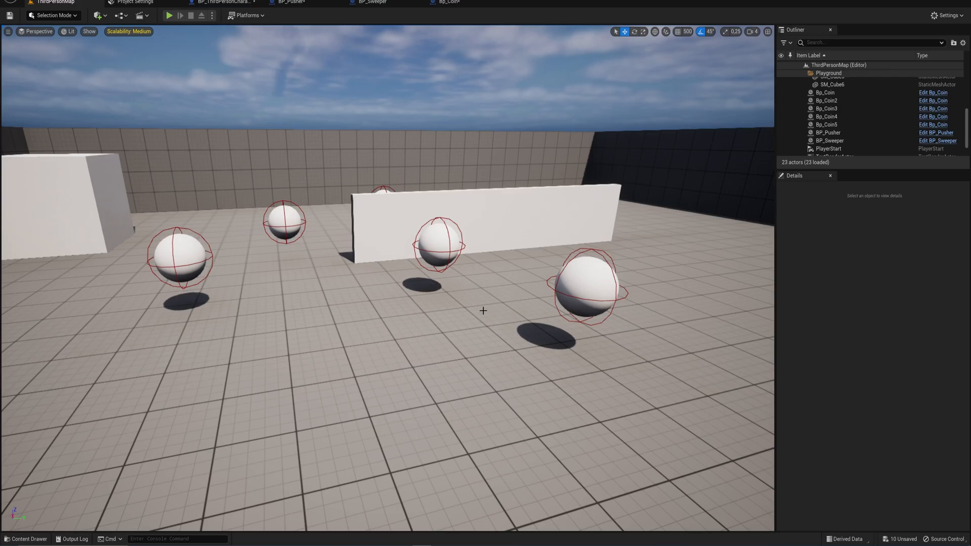
# Review Bp_Coin's cast and coin-increment nodes against the unconnected Event ActorBeginOverlap in BP_ThirdPersonCharacter's event graph.
pyautogui.click(448, 2)
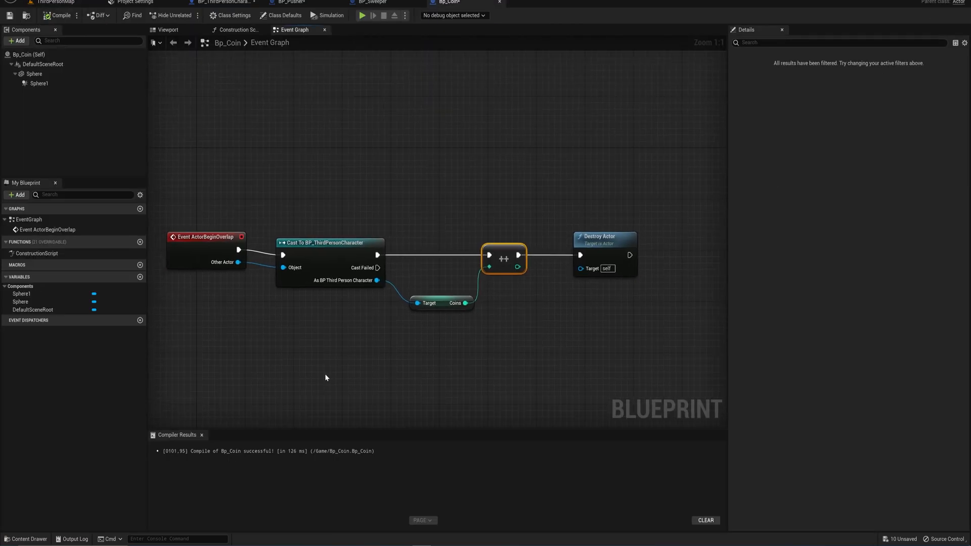
pyautogui.moveTo(296, 203); pyautogui.dragTo(515, 370)
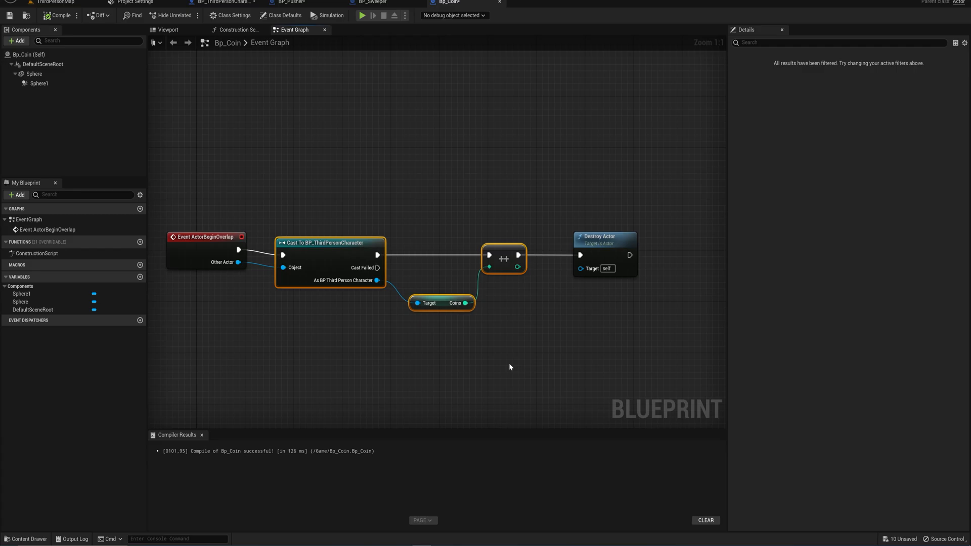
pyautogui.click(224, 2)
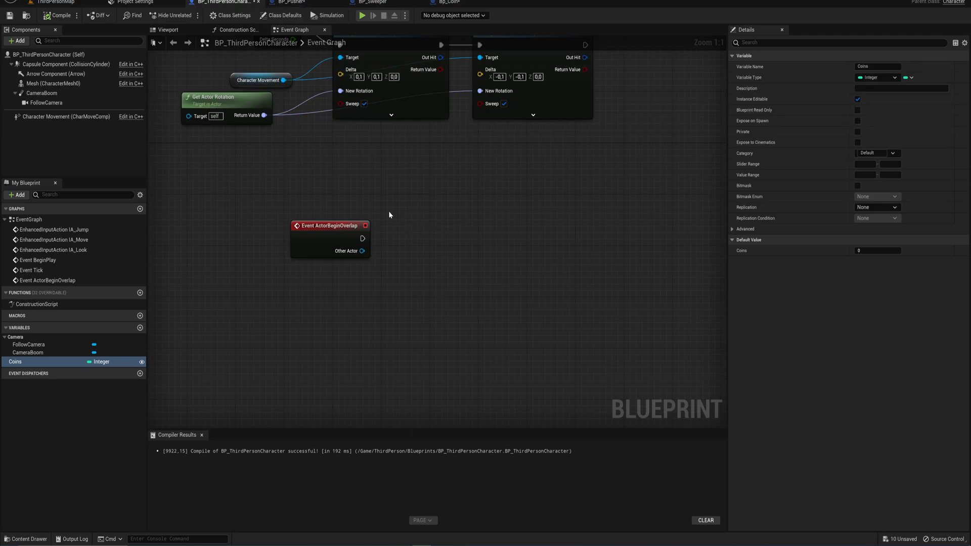
pyautogui.moveTo(339, 226); pyautogui.dragTo(315, 225)
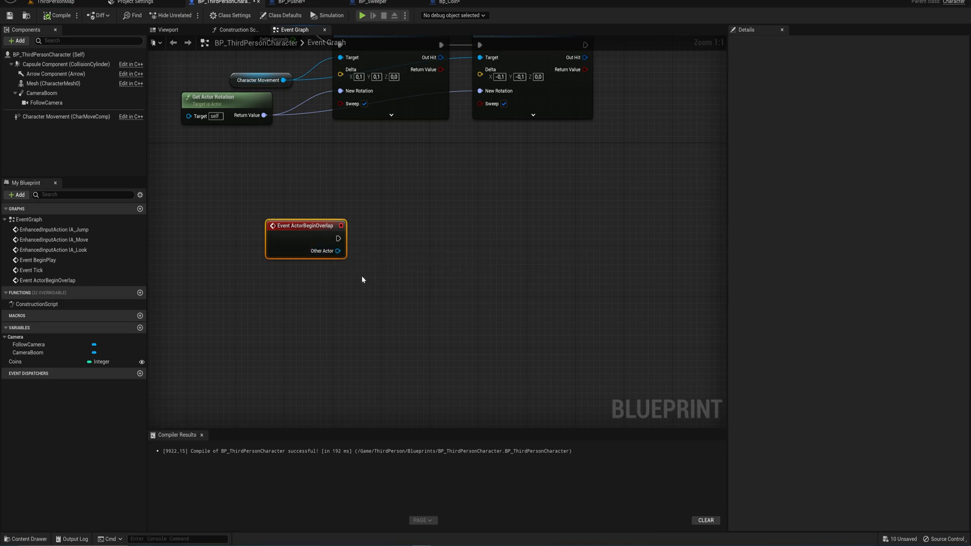
pyautogui.moveTo(426, 268); pyautogui.dragTo(401, 277, button='right')
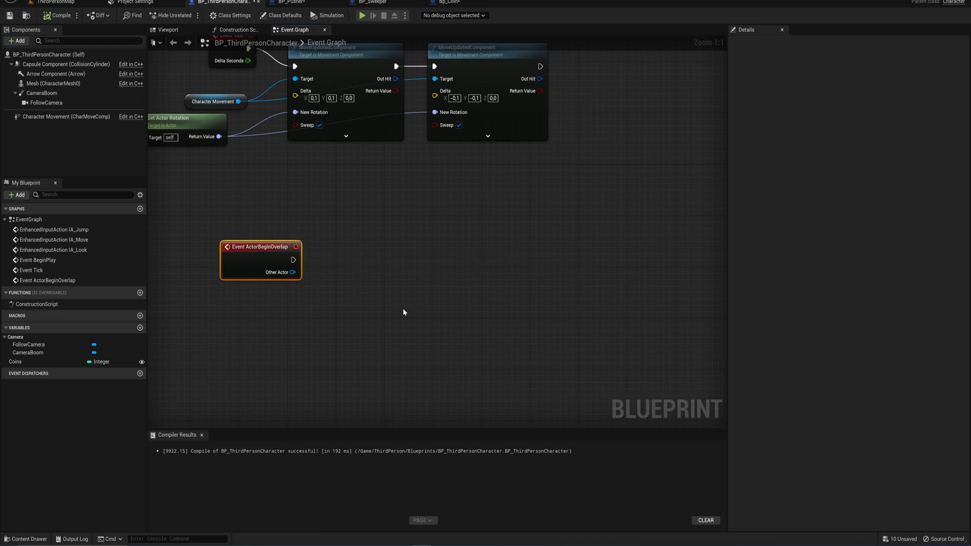
pyautogui.moveTo(496, 250); pyautogui.dragTo(440, 244, button='right')
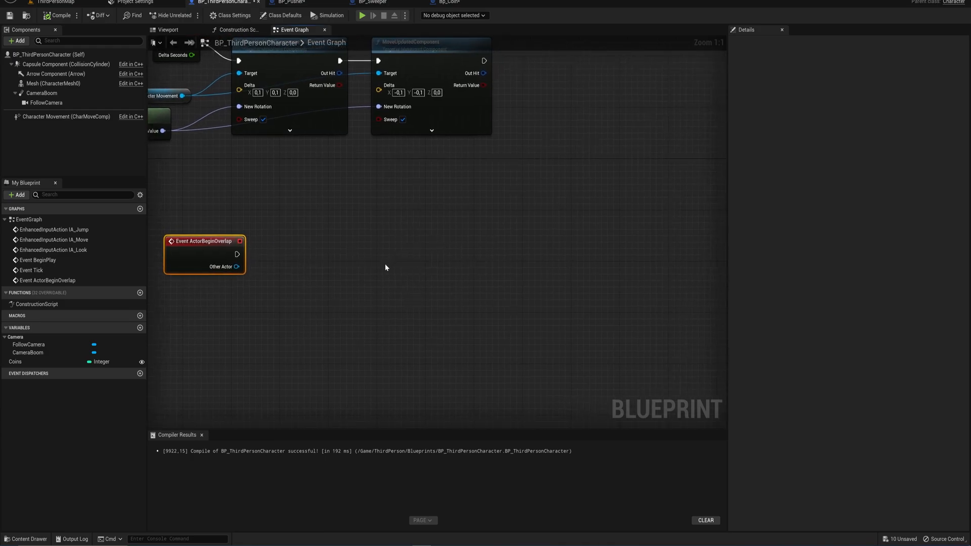
pyautogui.moveTo(302, 280); pyautogui.dragTo(407, 282, button='right')
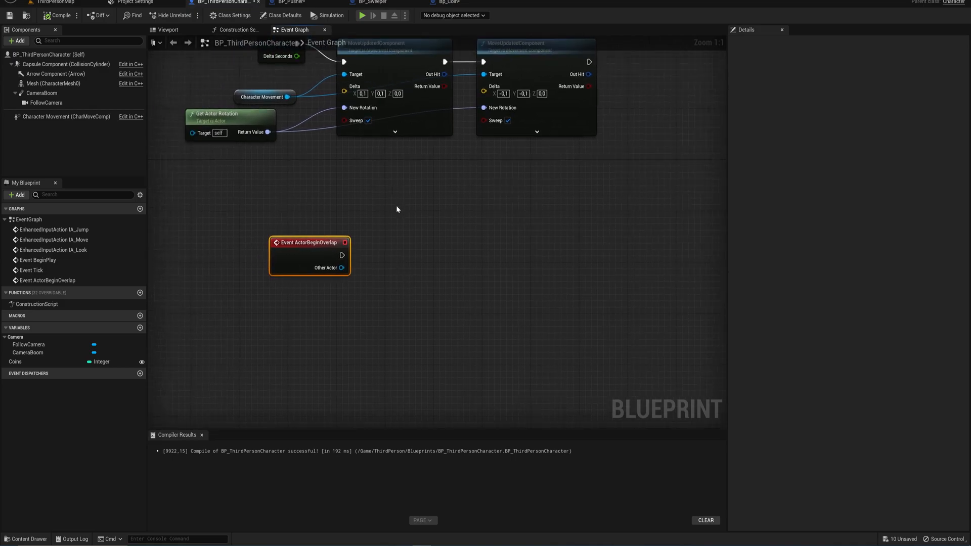
pyautogui.moveTo(388, 161); pyautogui.dragTo(426, 219, button='right')
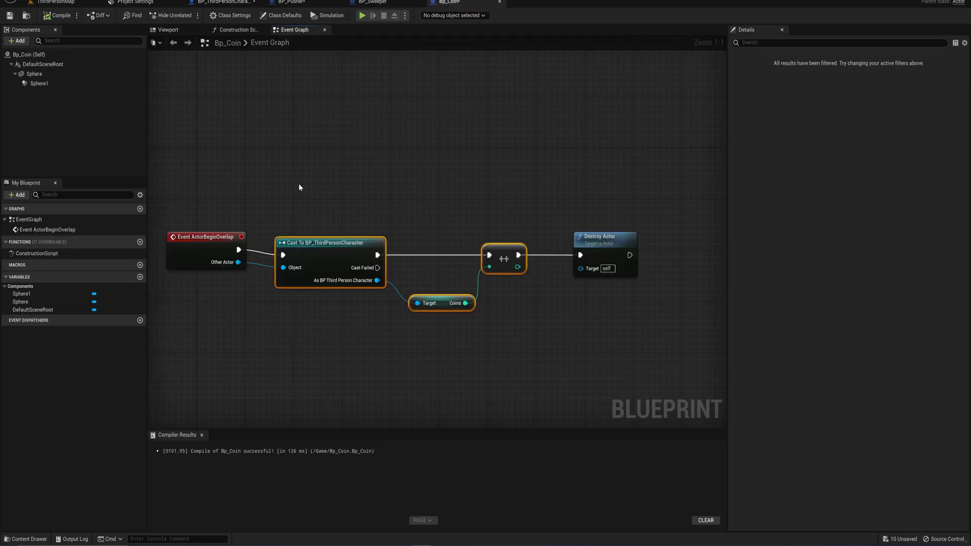
pyautogui.moveTo(294, 175); pyautogui.dragTo(509, 348)
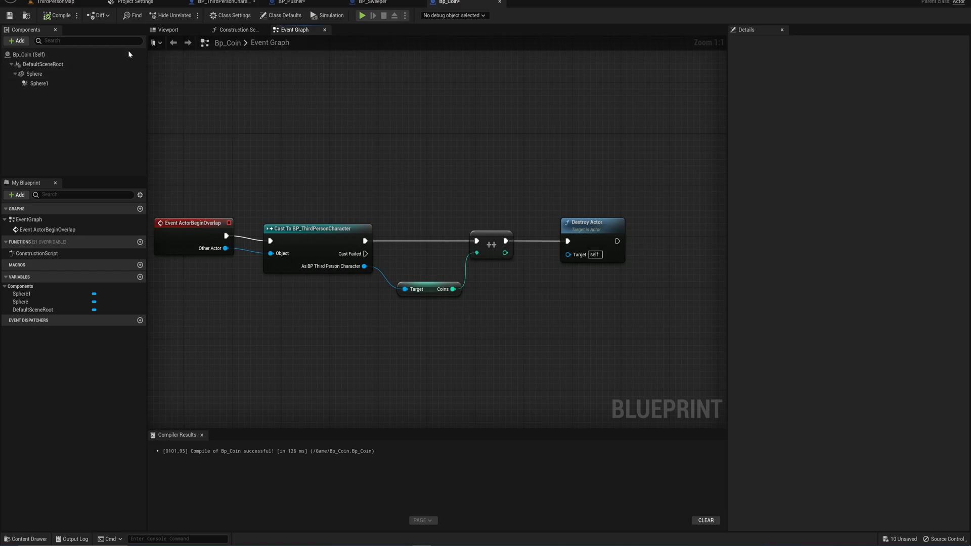
# Set Sphere1's collision preset in Bp_Coin to Custom with every collision response on Ignore, and compile the blueprint.
pyautogui.click(39, 83)
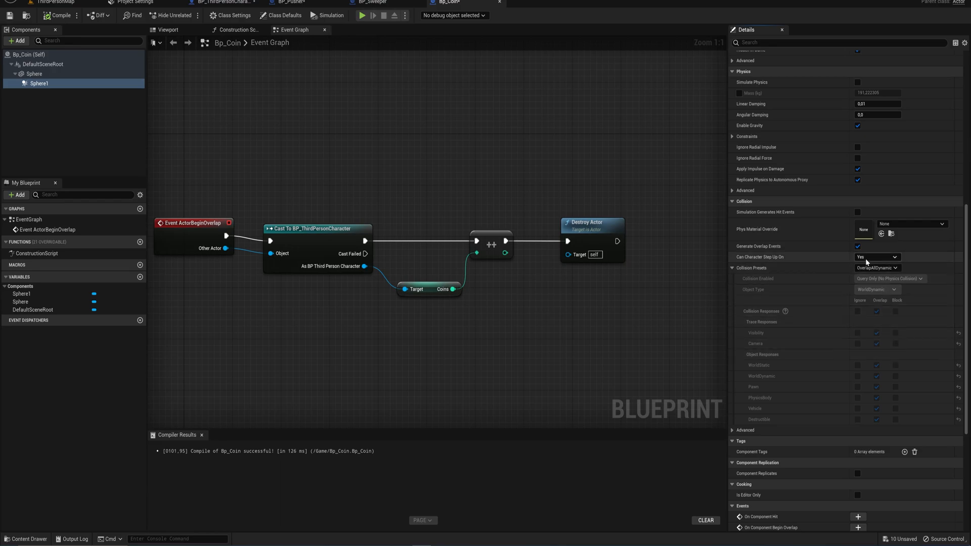
pyautogui.click(877, 268)
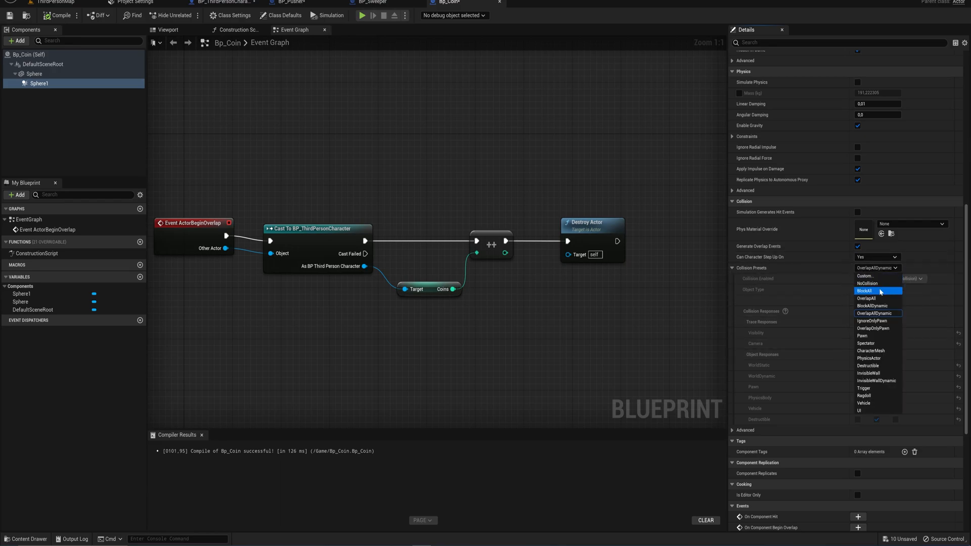
pyautogui.click(867, 276)
pyautogui.scroll(-3, 967, 274)
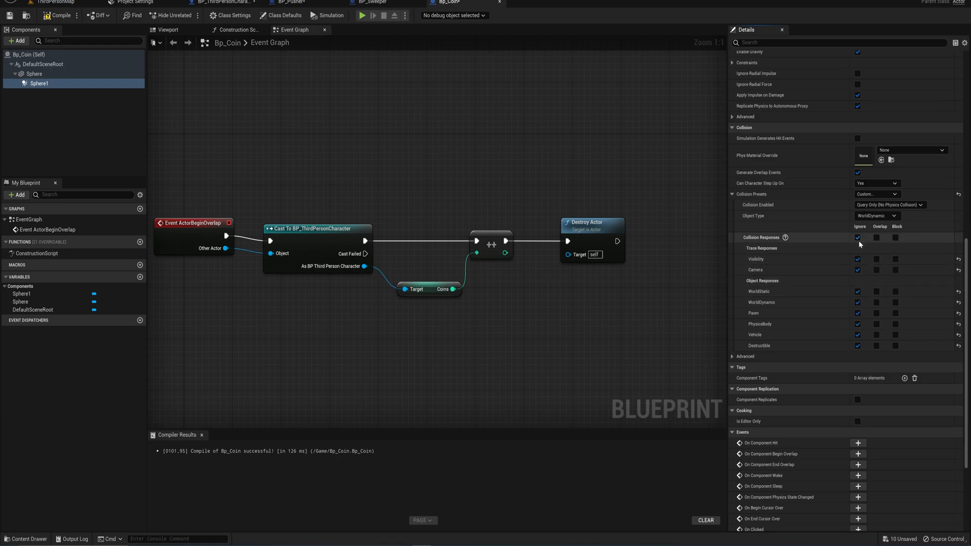
pyautogui.press('F7')
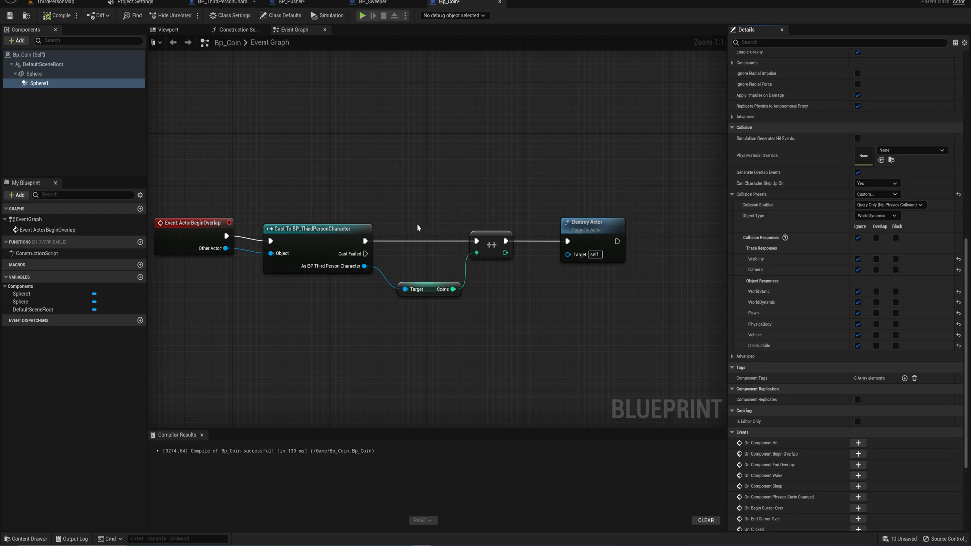
# Create a new object channel named Coins with default response Ignore in the project's collision settings.
pyautogui.click(130, 4)
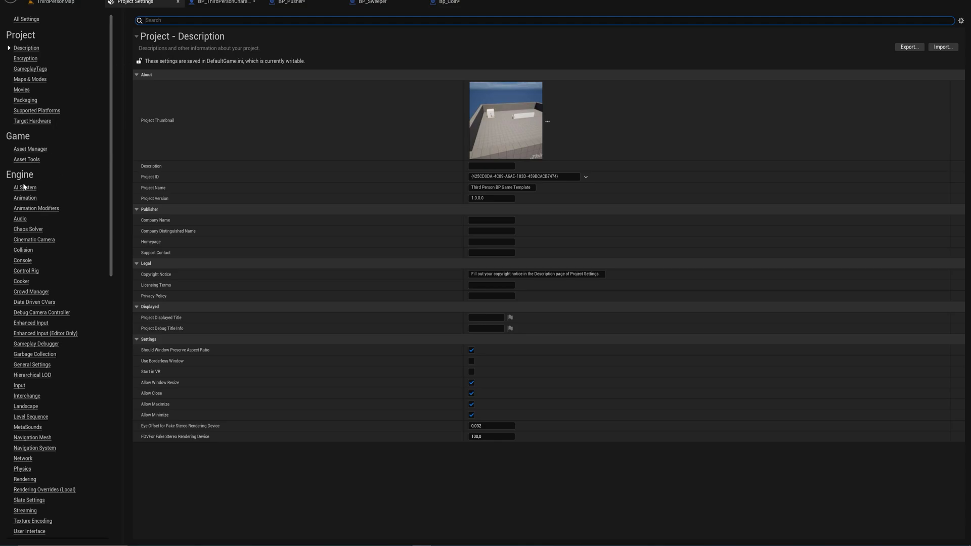
pyautogui.click(20, 250)
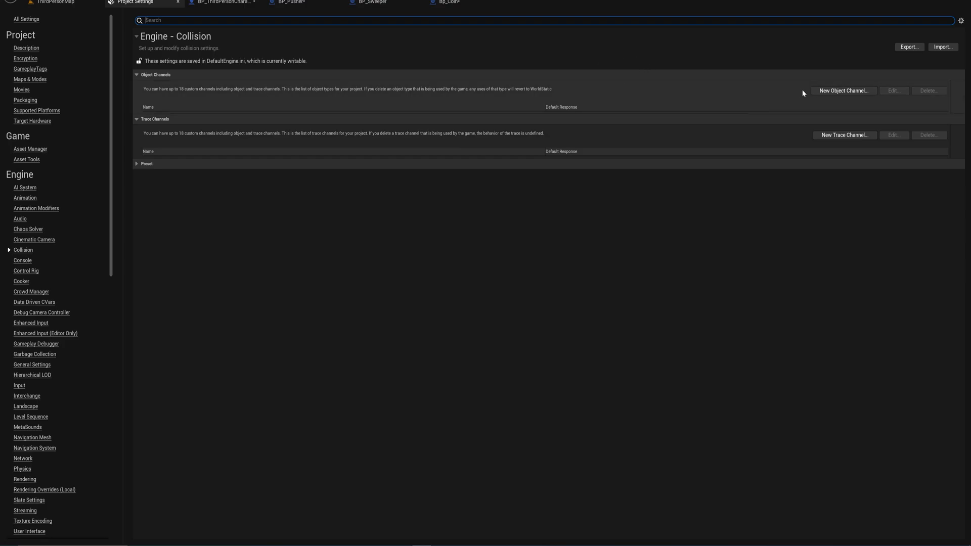
pyautogui.click(827, 92)
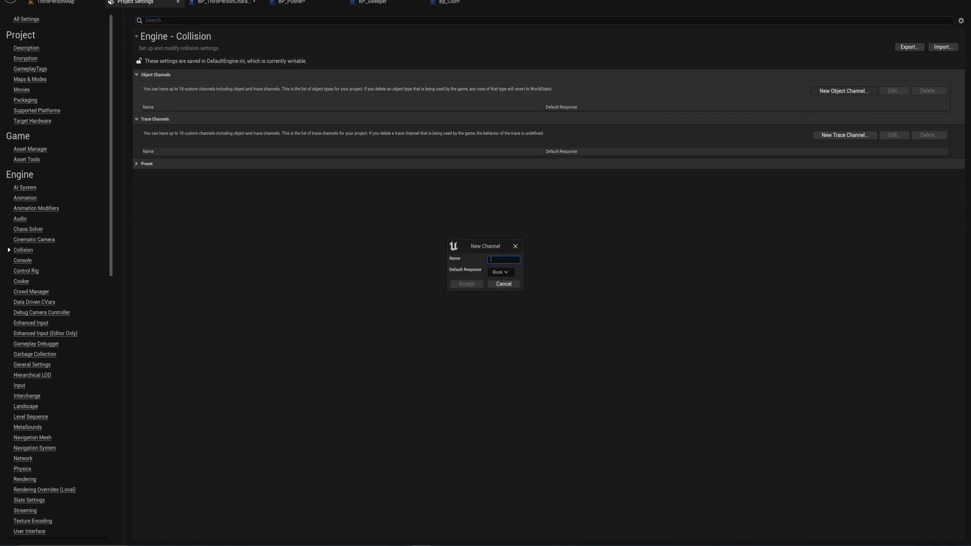
pyautogui.write('Coins')
pyautogui.click(506, 272)
pyautogui.click(501, 282)
pyautogui.click(467, 283)
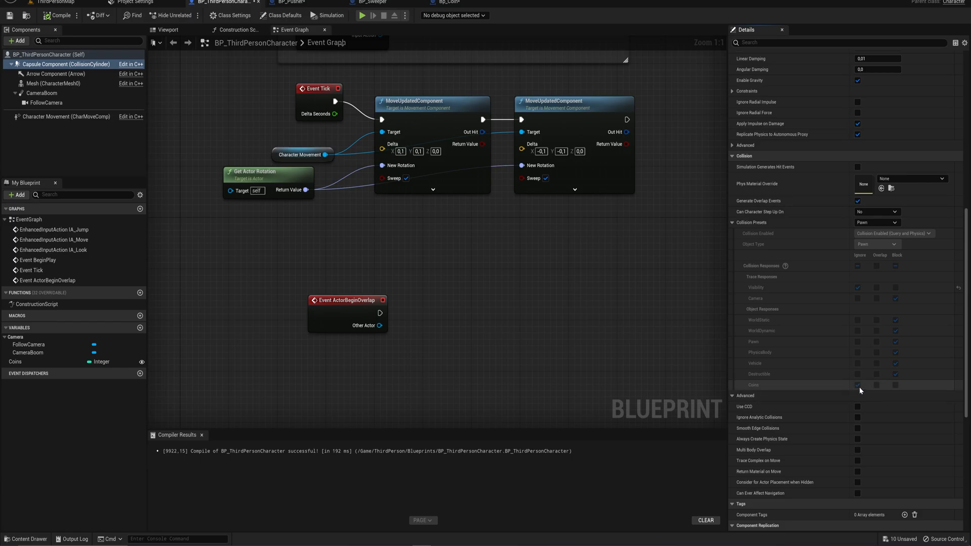
# Set the collision preset of BP_ThirdPersonCharacter's Capsule Component to Custom with the Coins response on Overlap.
pyautogui.click(880, 223)
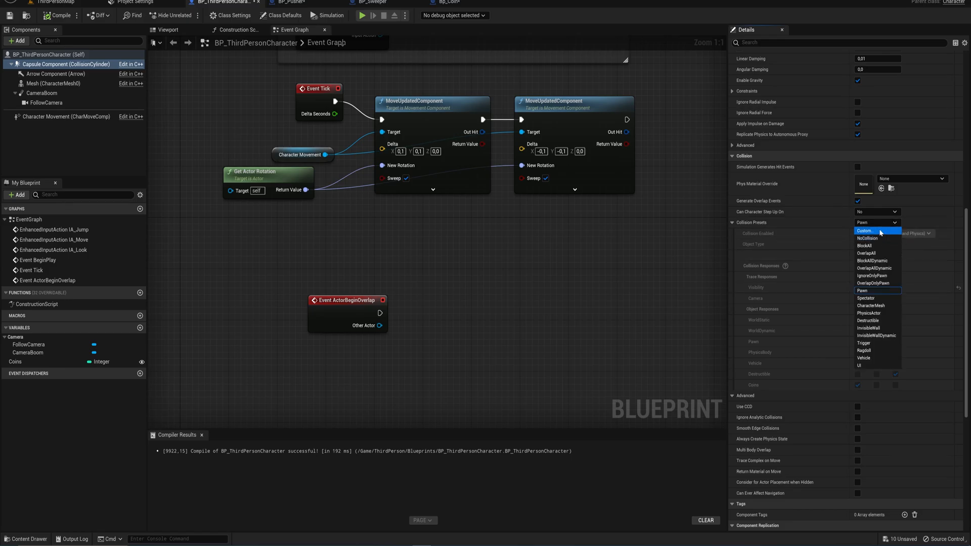
pyautogui.click(879, 230)
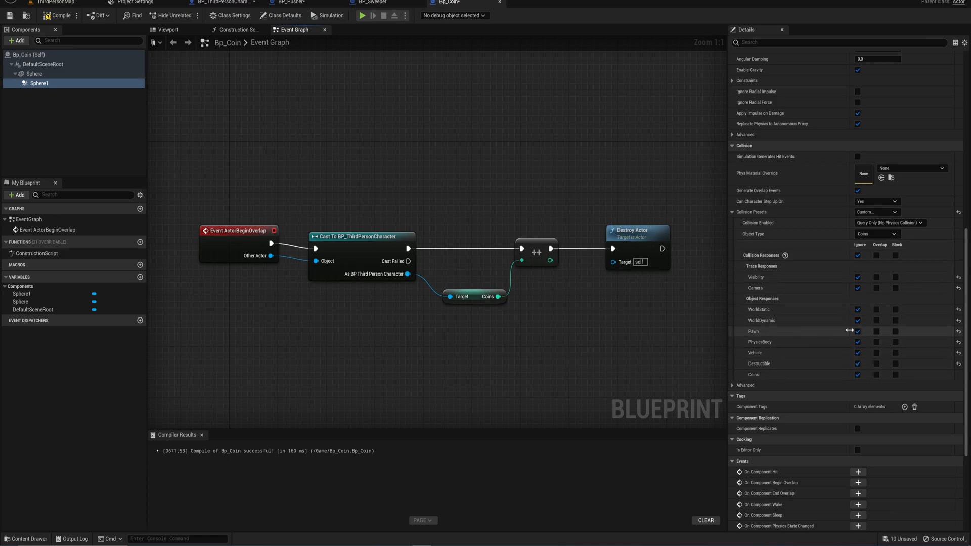
pyautogui.click(222, 2)
pyautogui.click(66, 64)
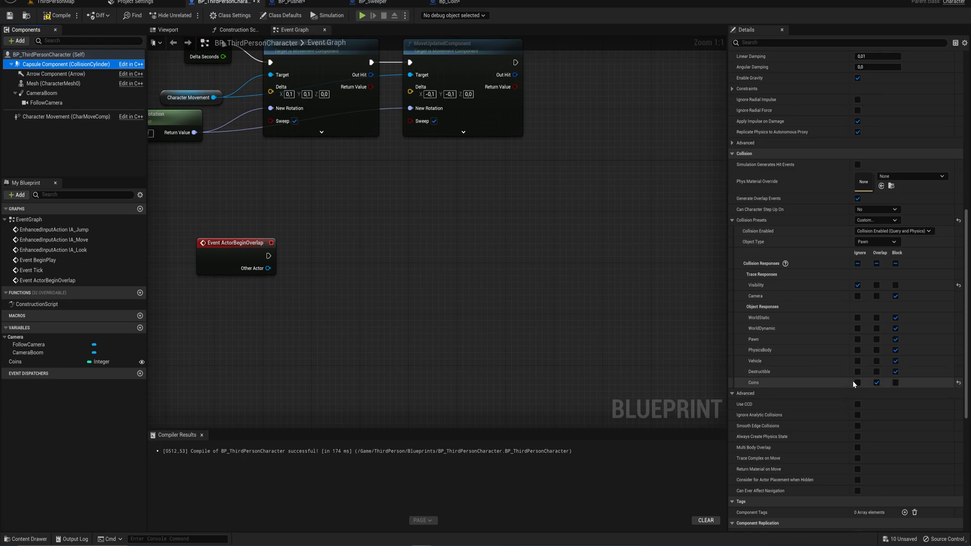
# Play the level, run the character through several coins to test the overlap, and end the play session.
pyautogui.press('F7')
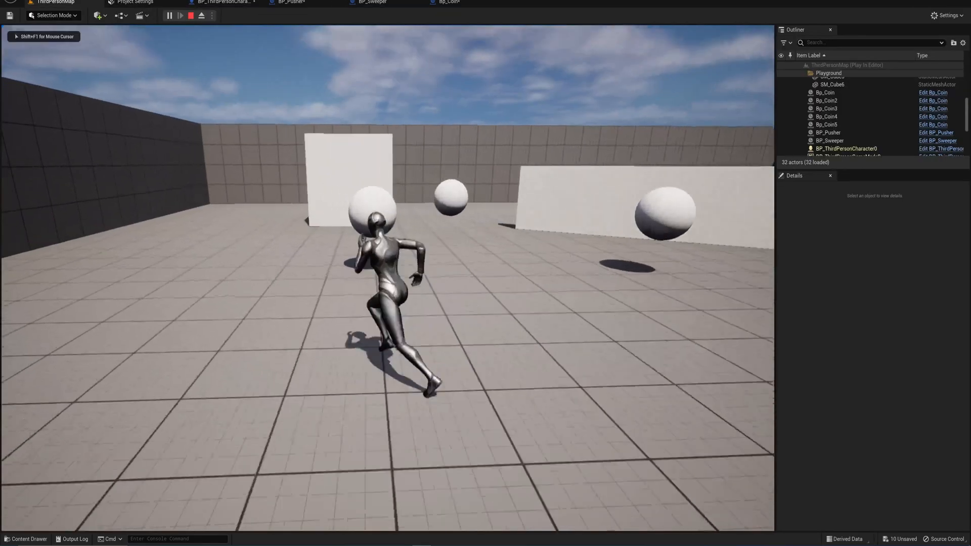
pyautogui.press('w')
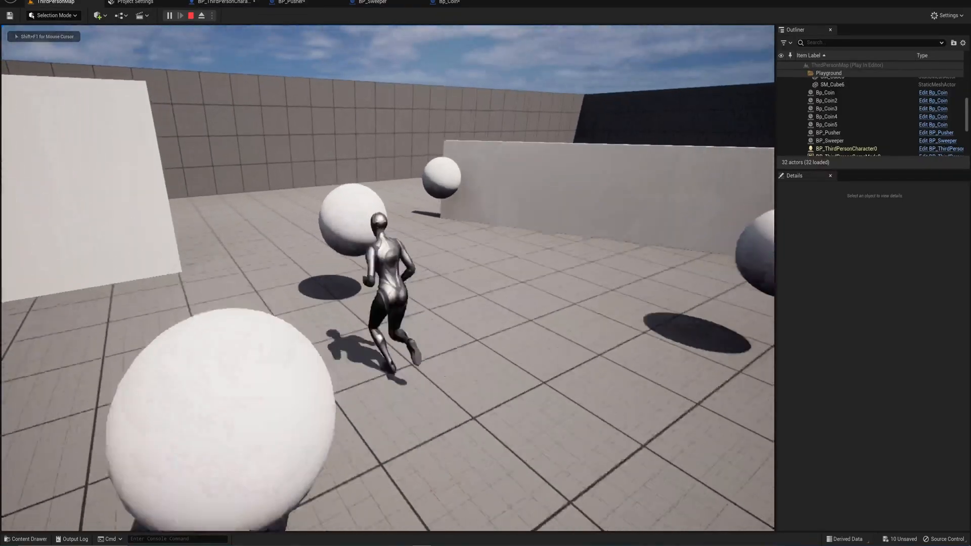
pyautogui.press('w')
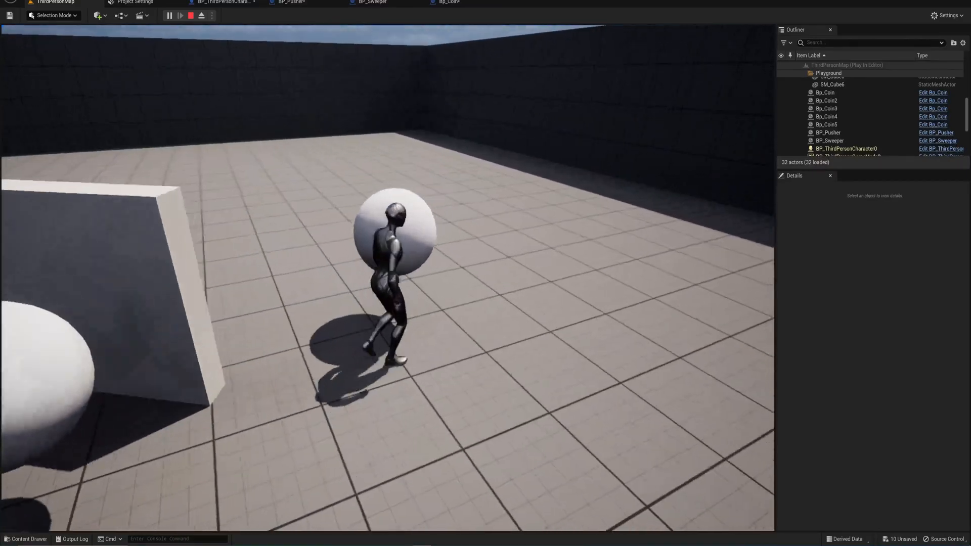
pyautogui.press('s')
pyautogui.press('d')
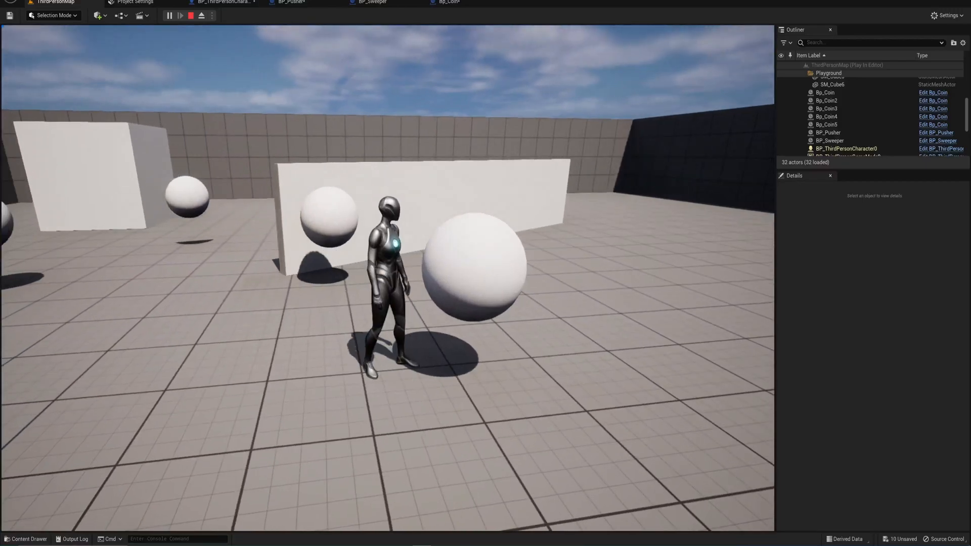
pyautogui.hotkey('shift', 'F1')
pyautogui.press('Escape')
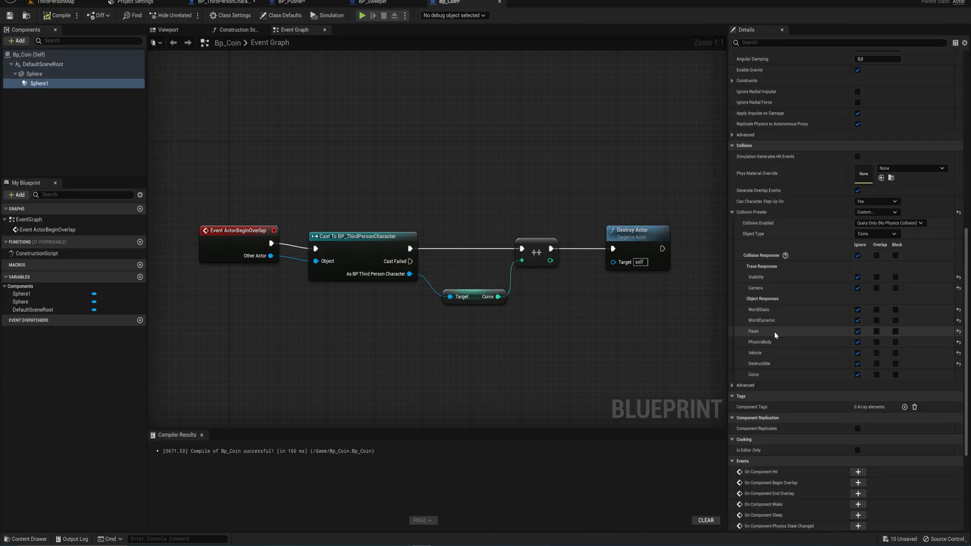
# Set Sphere1's Pawn response to Overlap in Bp_Coin, compile, and keep Coins as its object type.
pyautogui.click(877, 332)
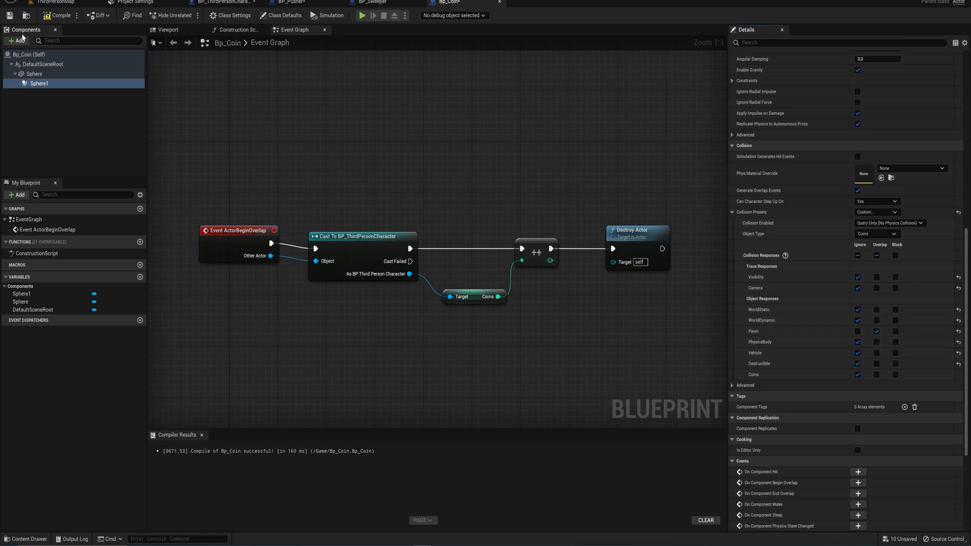
pyautogui.click(57, 16)
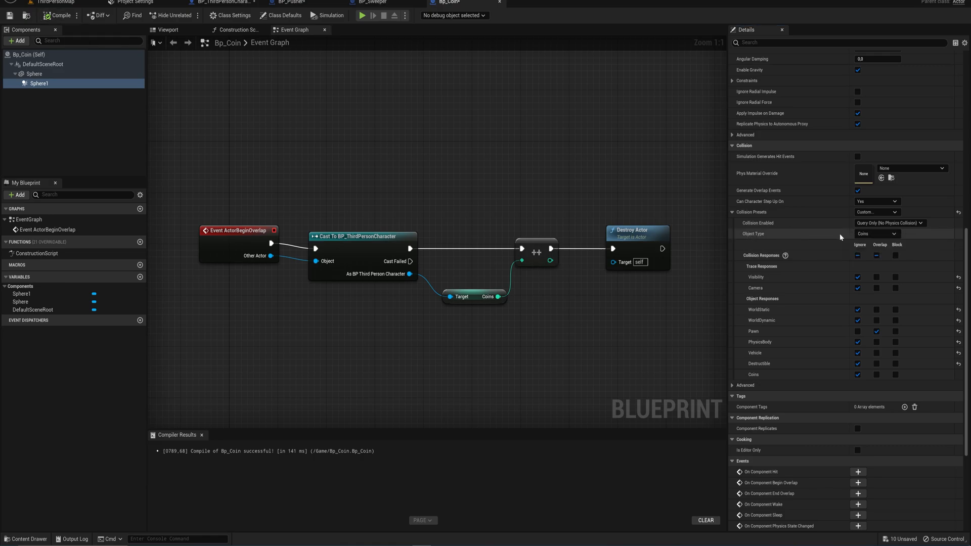
pyautogui.click(888, 235)
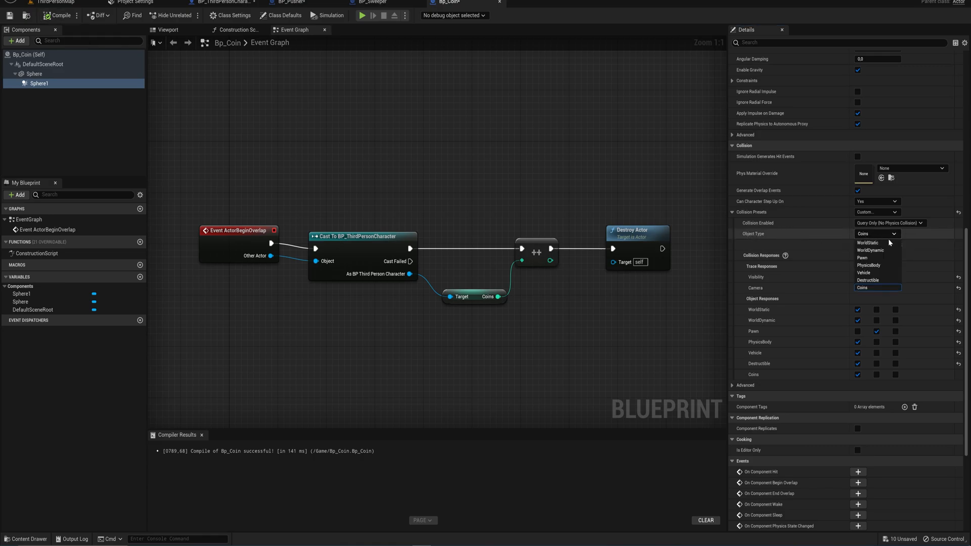
pyautogui.click(878, 289)
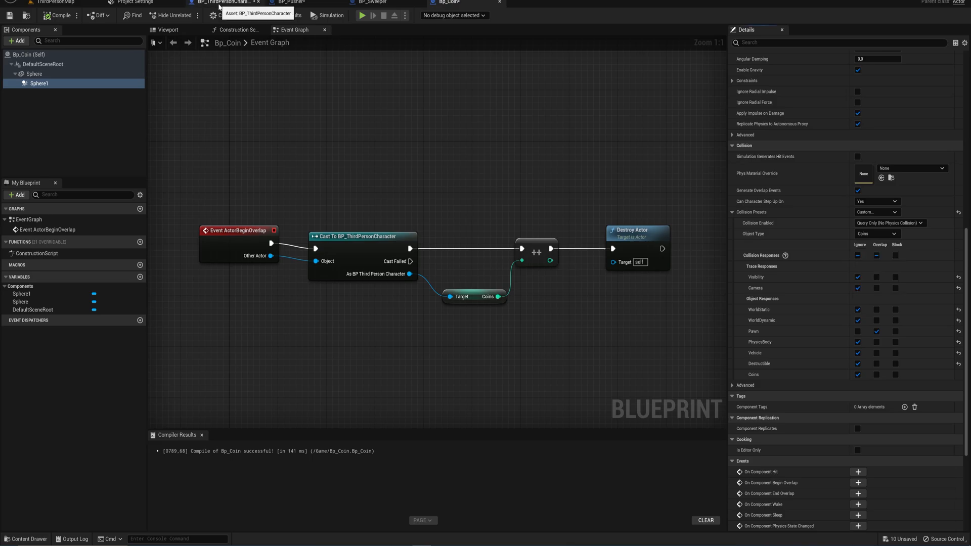
# Try the Ignore response for Coins on BP_ThirdPersonCharacter's Capsule Component.
pyautogui.click(219, 6)
pyautogui.moveTo(302, 163); pyautogui.dragTo(450, 224, button='right')
pyautogui.click(65, 65)
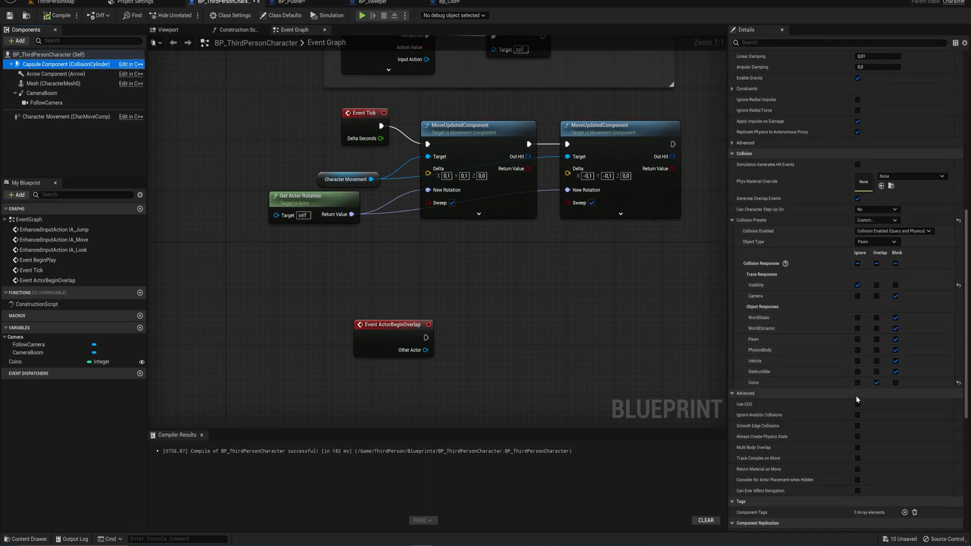
pyautogui.click(857, 383)
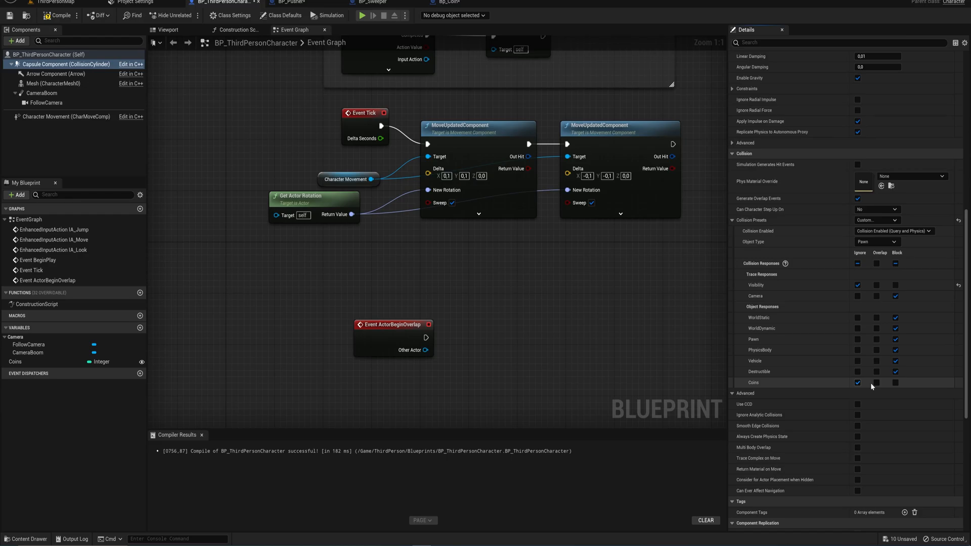
# Play ThirdPersonMap, run the character into the coins to test the Ignore response, and stop the session.
pyautogui.click(55, 2)
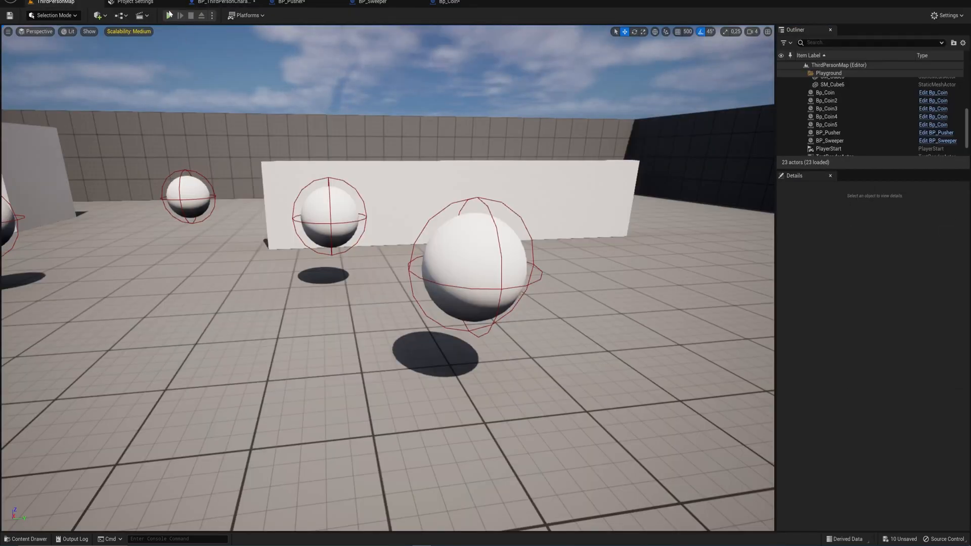
pyautogui.click(170, 16)
pyautogui.press('w')
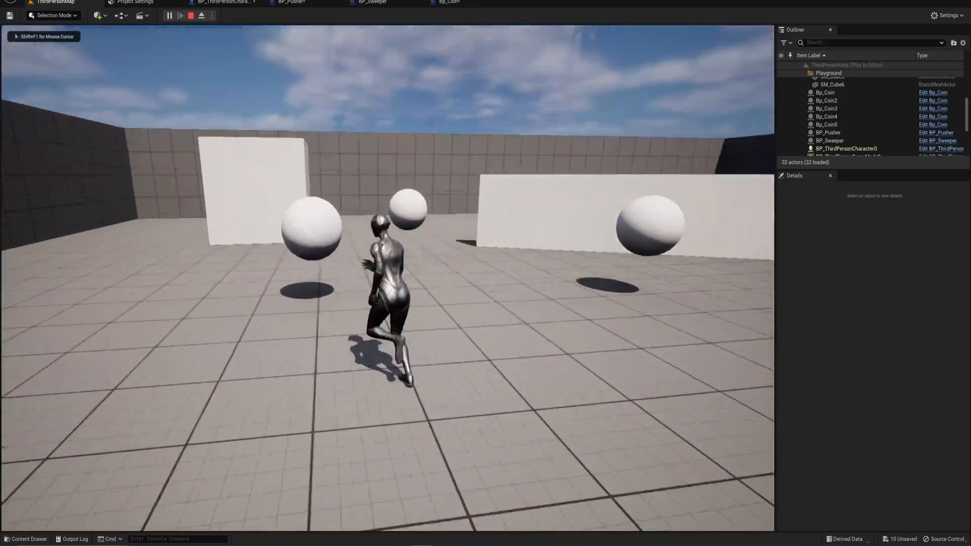
pyautogui.hotkey('shift', 'F1')
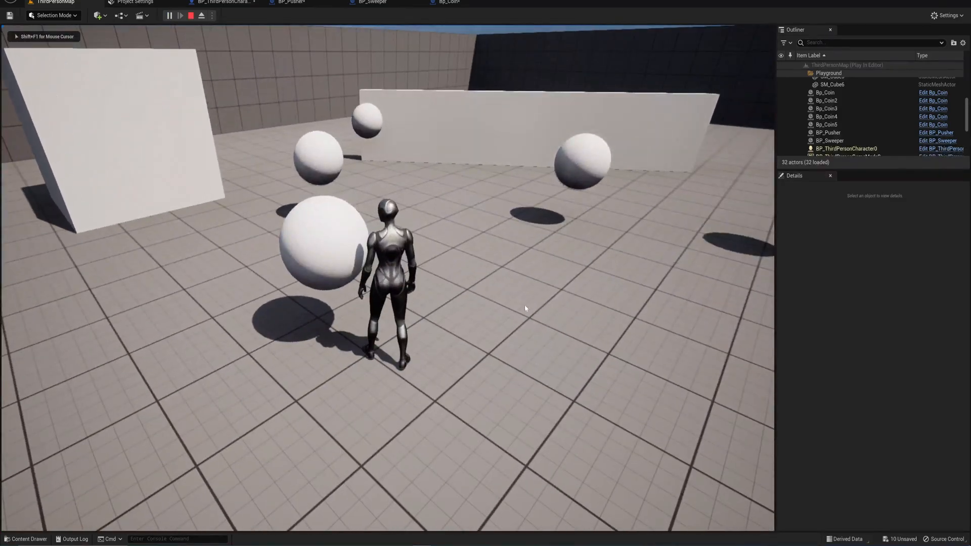
pyautogui.press('Escape')
# Set the Coins response of BP_ThirdPersonCharacter's Capsule Component to Overlap and compile the blueprint.
pyautogui.click(222, 2)
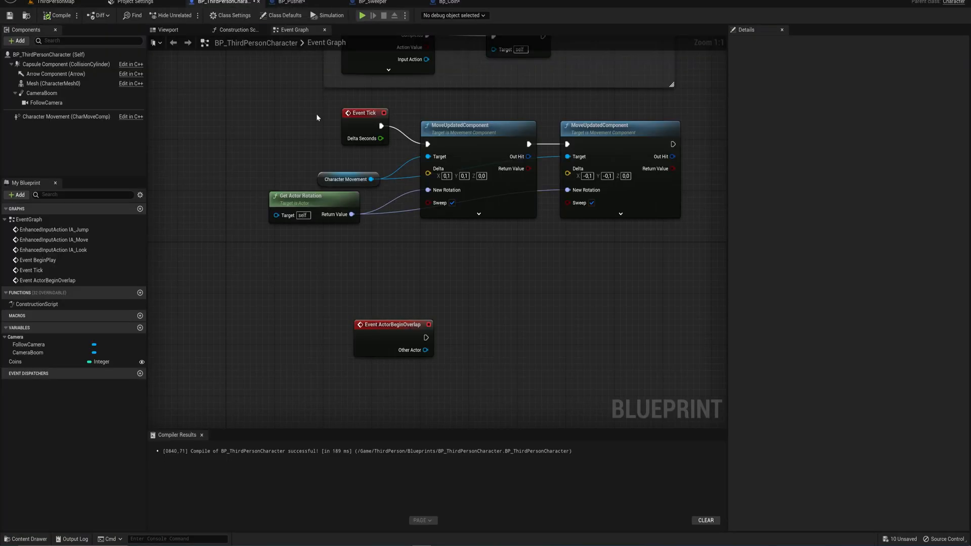
pyautogui.click(66, 64)
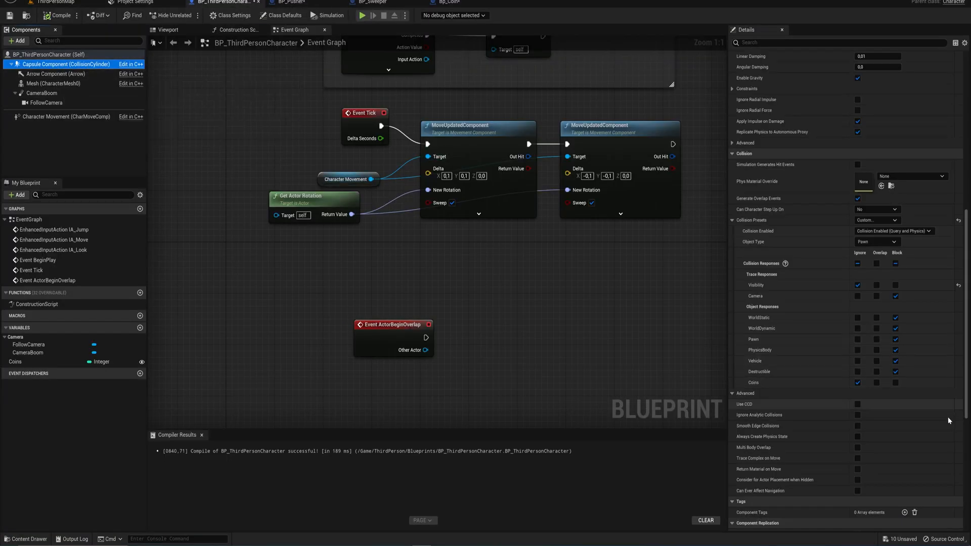
pyautogui.click(876, 382)
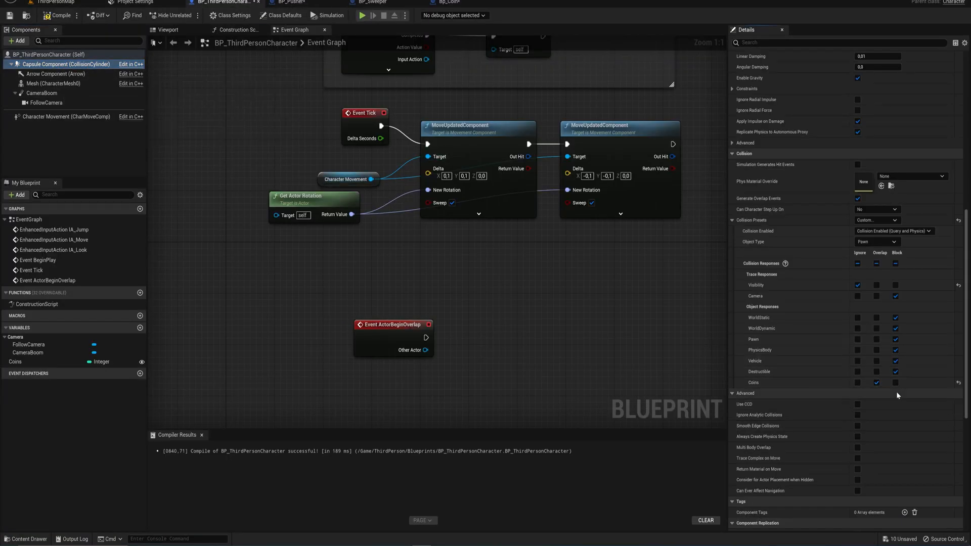
pyautogui.click(57, 16)
# Run the character through the coins in play mode to test collecting them, and end the session.
pyautogui.press('w')
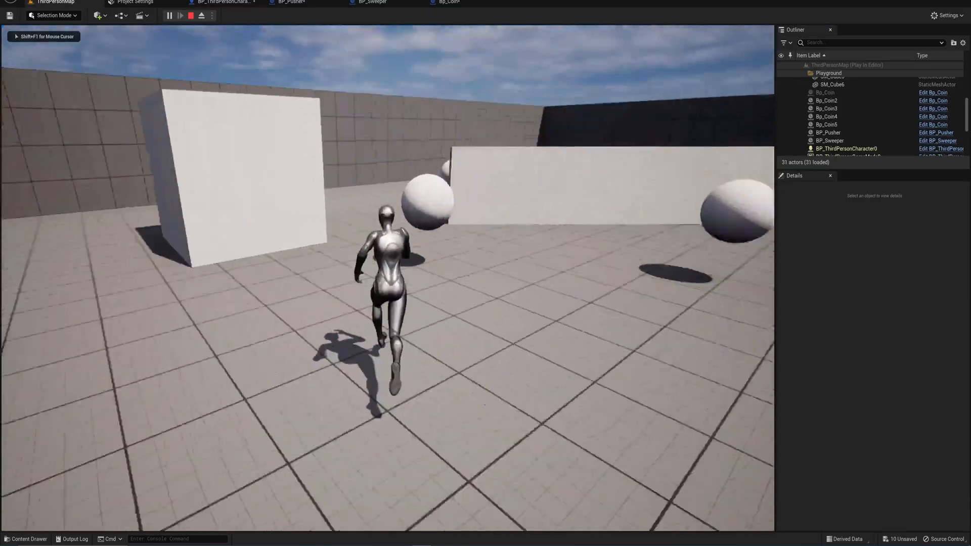
pyautogui.press('w')
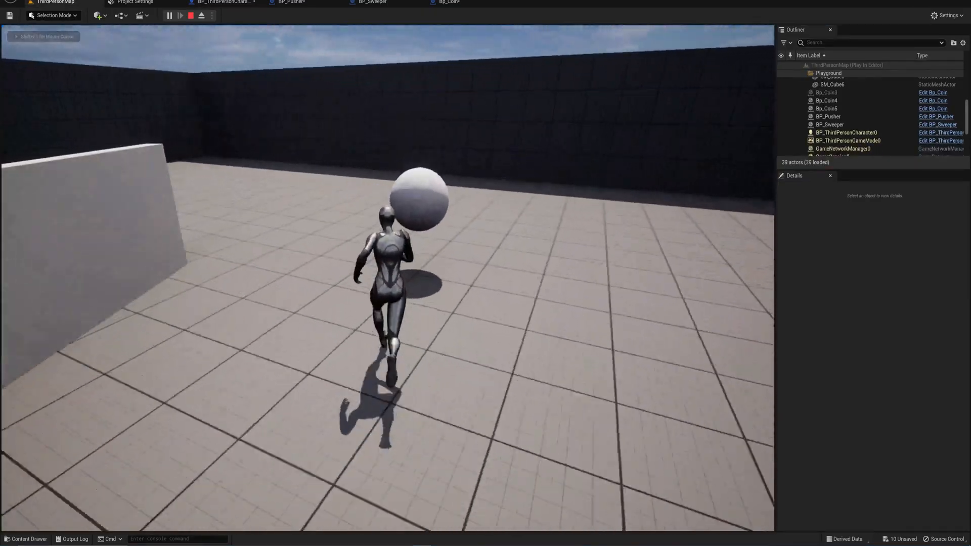
pyautogui.press('w')
pyautogui.press('Escape')
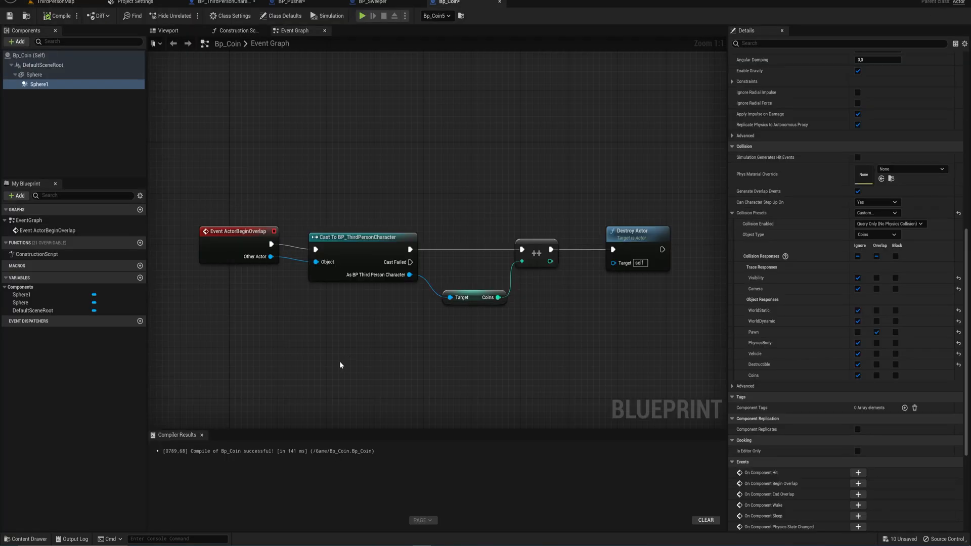
# Shift the cast and Coins nodes slightly in Bp_Coin's event graph and select them together with the increment node.
pyautogui.moveTo(327, 365); pyautogui.dragTo(570, 184)
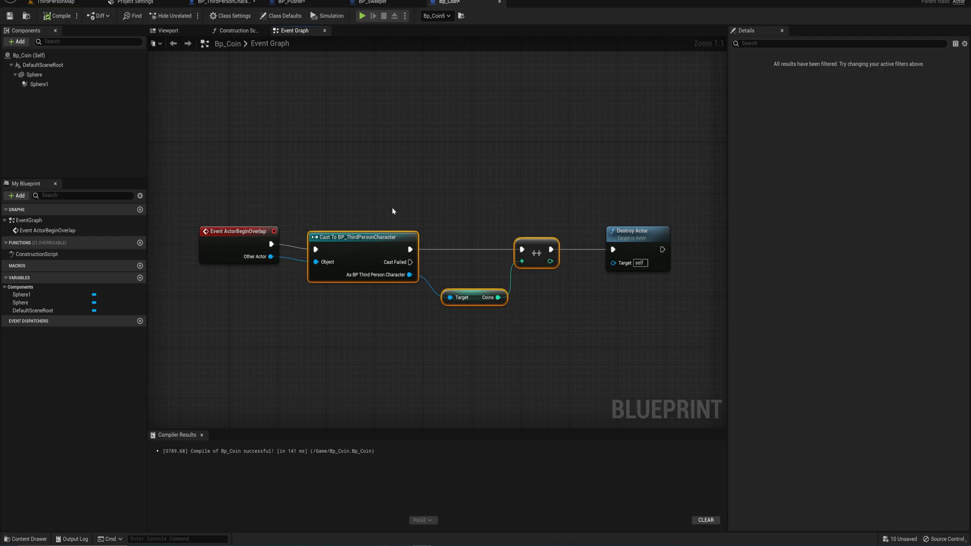
pyautogui.click(384, 236)
pyautogui.moveTo(475, 300); pyautogui.dragTo(469, 303)
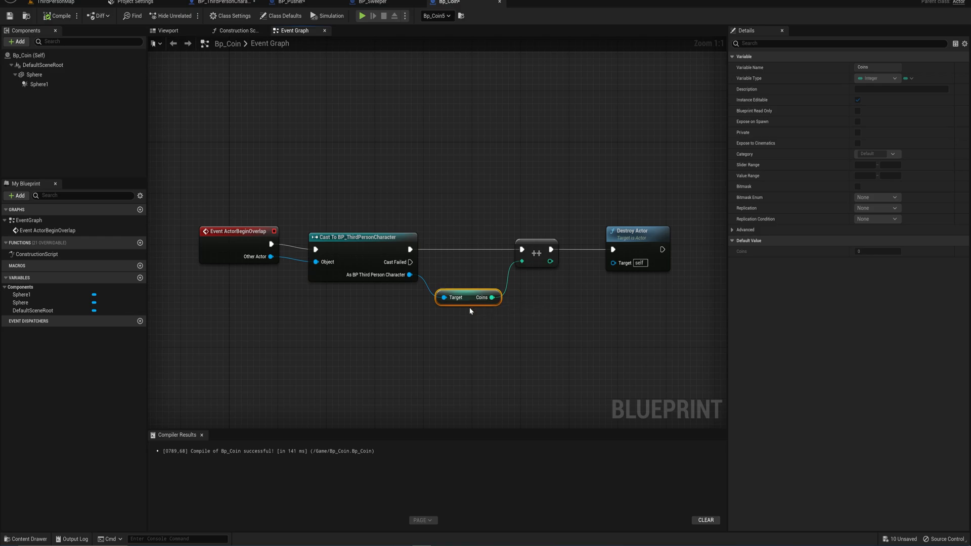
pyautogui.moveTo(404, 233); pyautogui.dragTo(392, 226)
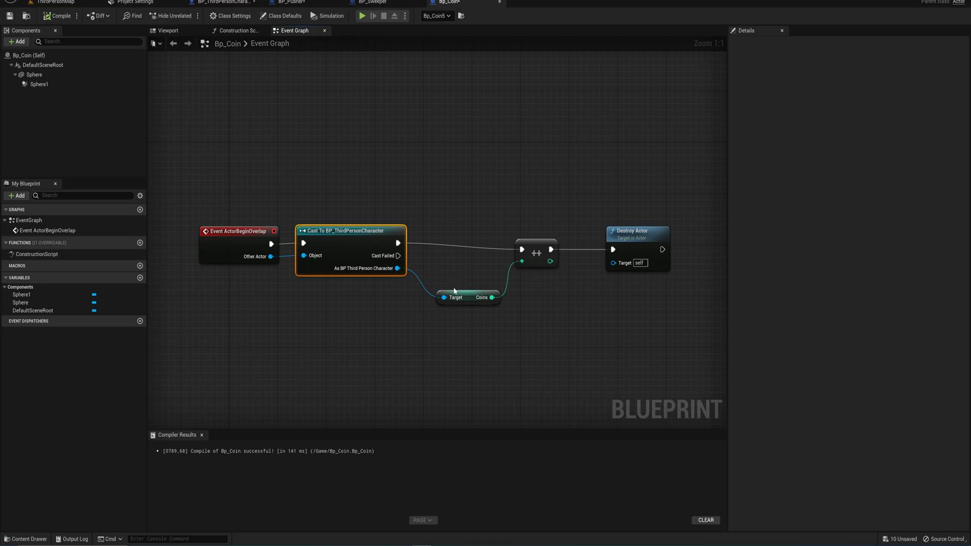
pyautogui.moveTo(332, 181); pyautogui.dragTo(527, 316)
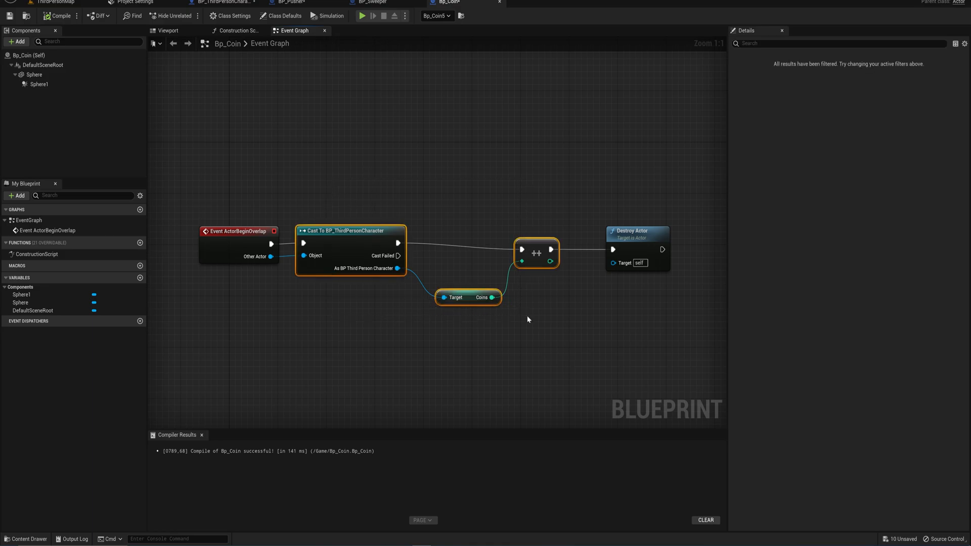